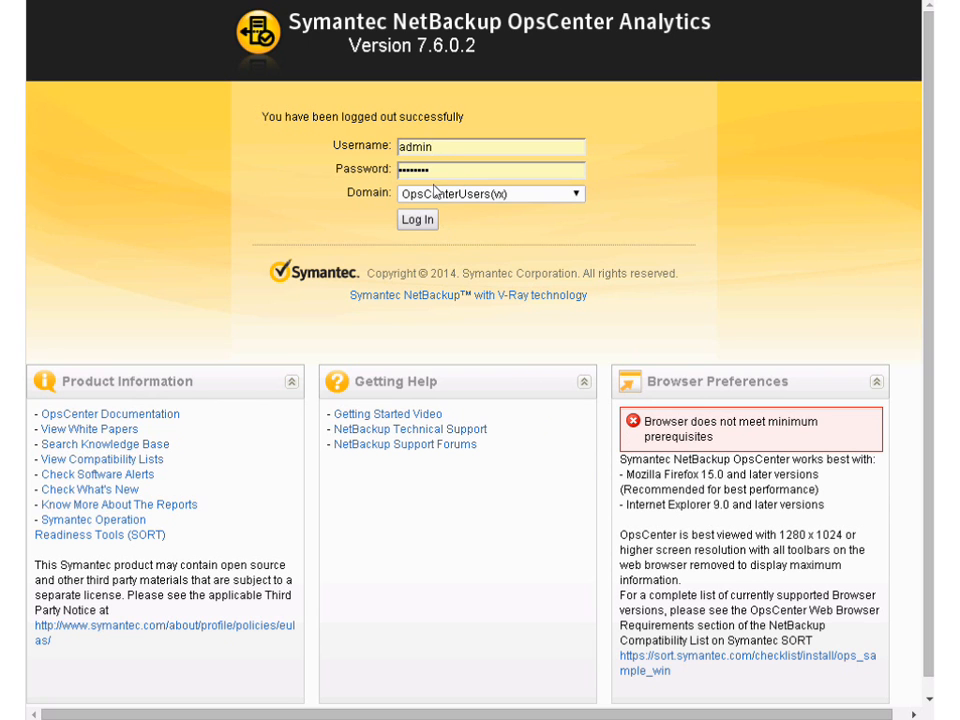
Log in to the OpsCenterUsers(vx) domain and consult the help on default OpsCenter user roles from the Getting Started page
{"action": "left_click", "coordinate": [419, 221]}
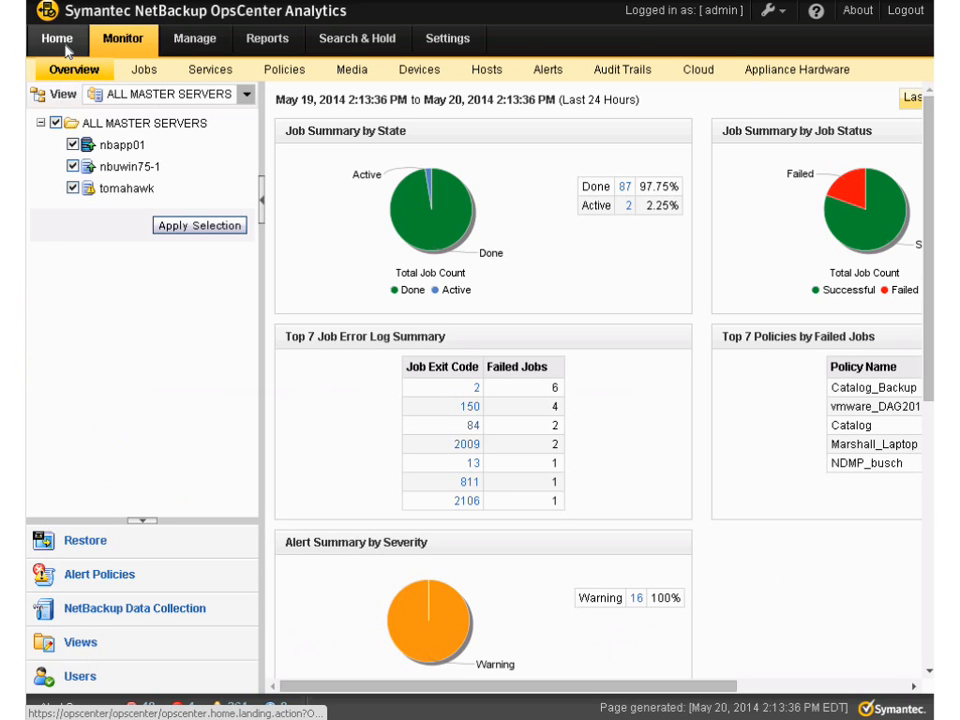
{"action": "left_click", "coordinate": [66, 46]}
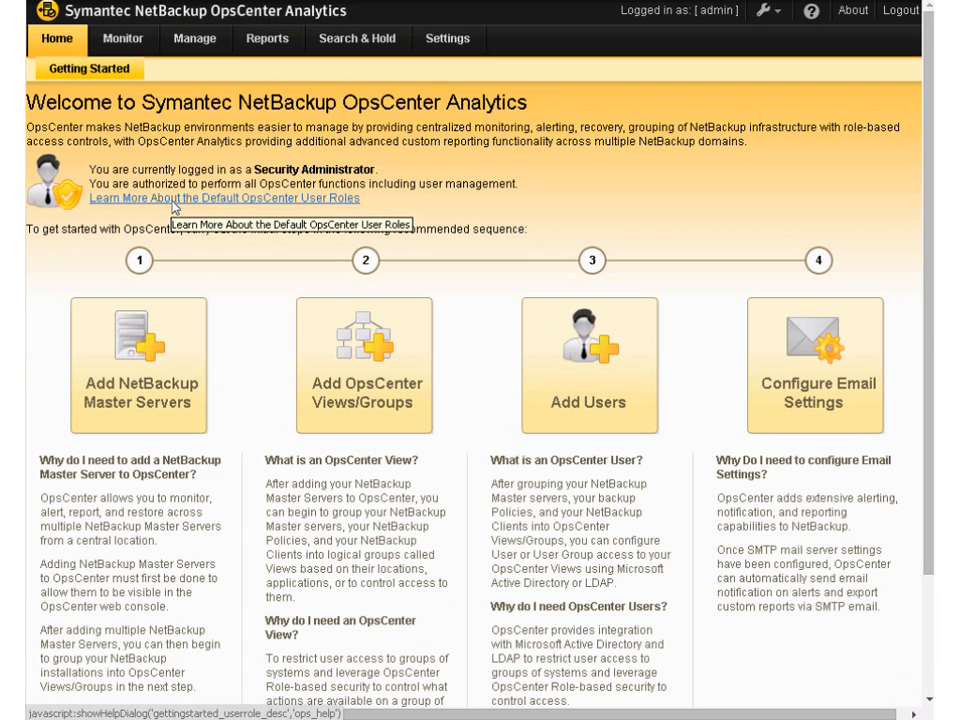
{"action": "left_click", "coordinate": [174, 199]}
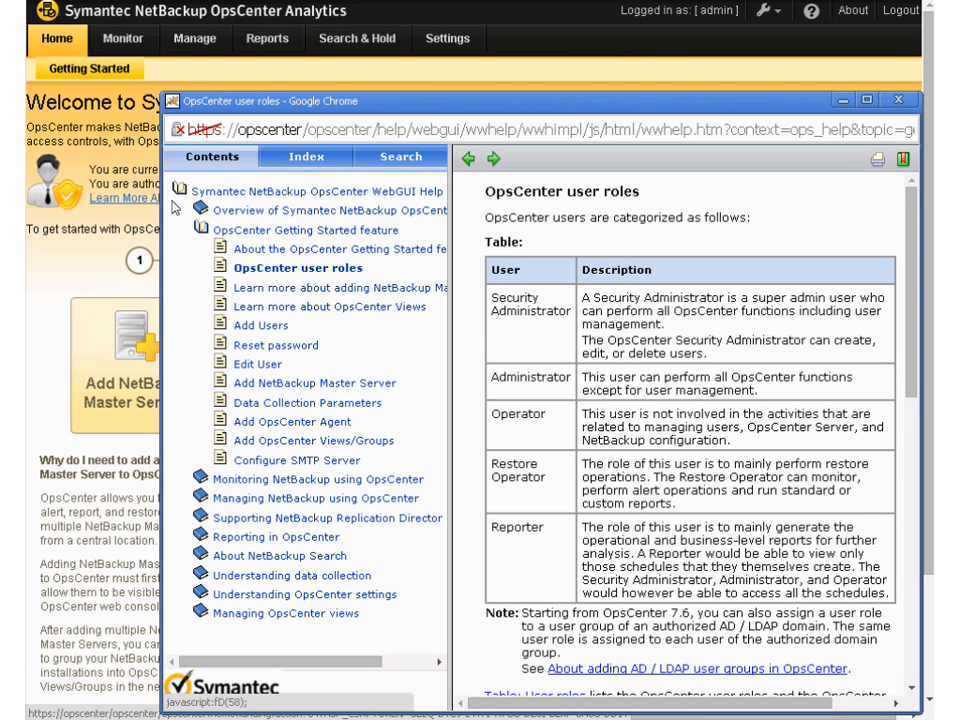
{"action": "left_click", "coordinate": [898, 101]}
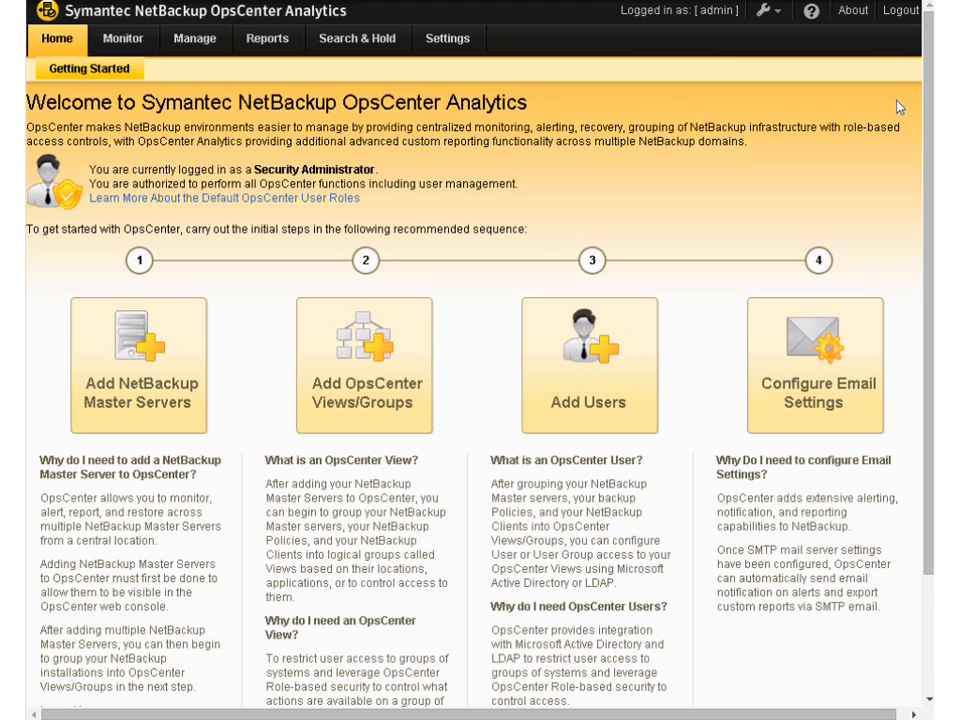
Try to add a NetBackup master server named nbu5220-master with the same display name, and close the wizard
{"action": "left_click", "coordinate": [183, 366]}
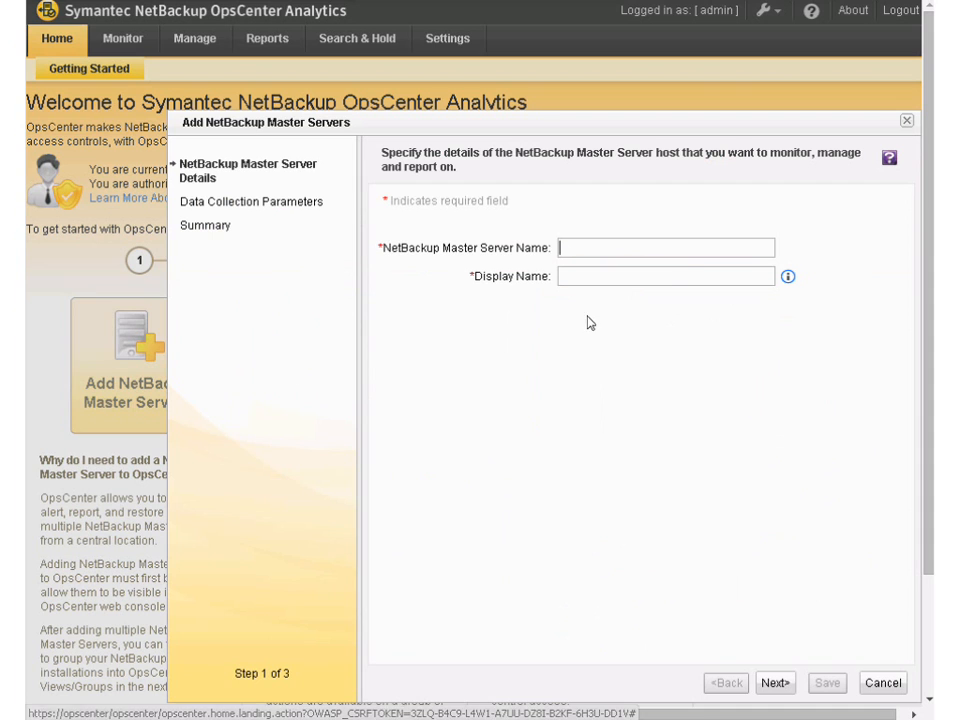
{"action": "type", "text": "nbu5220-"}
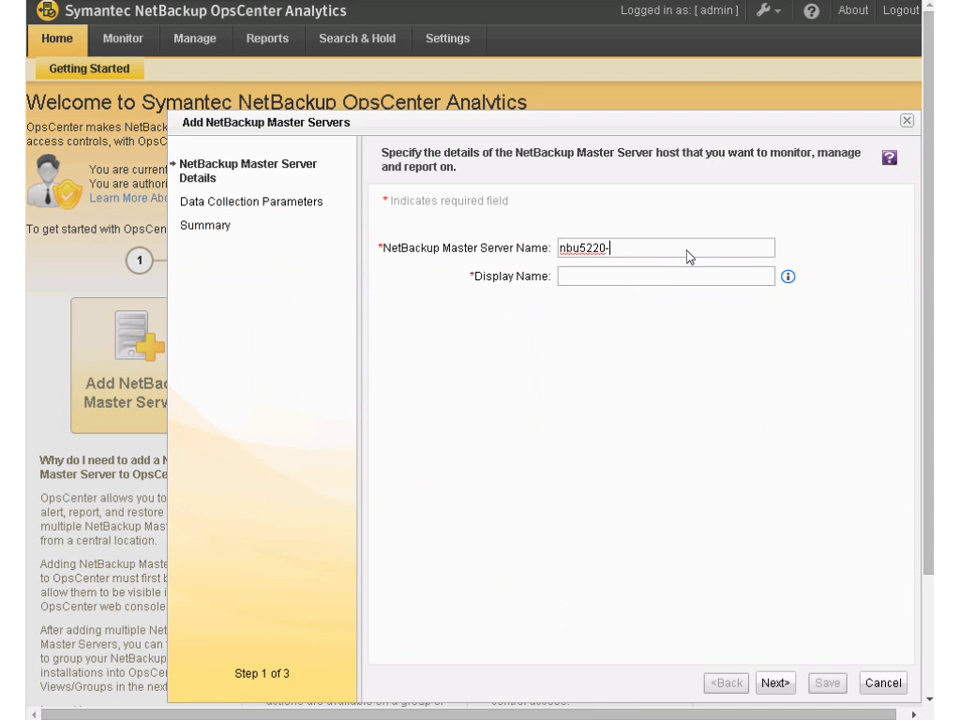
{"action": "type", "text": "master"}
{"action": "key", "text": "Tab"}
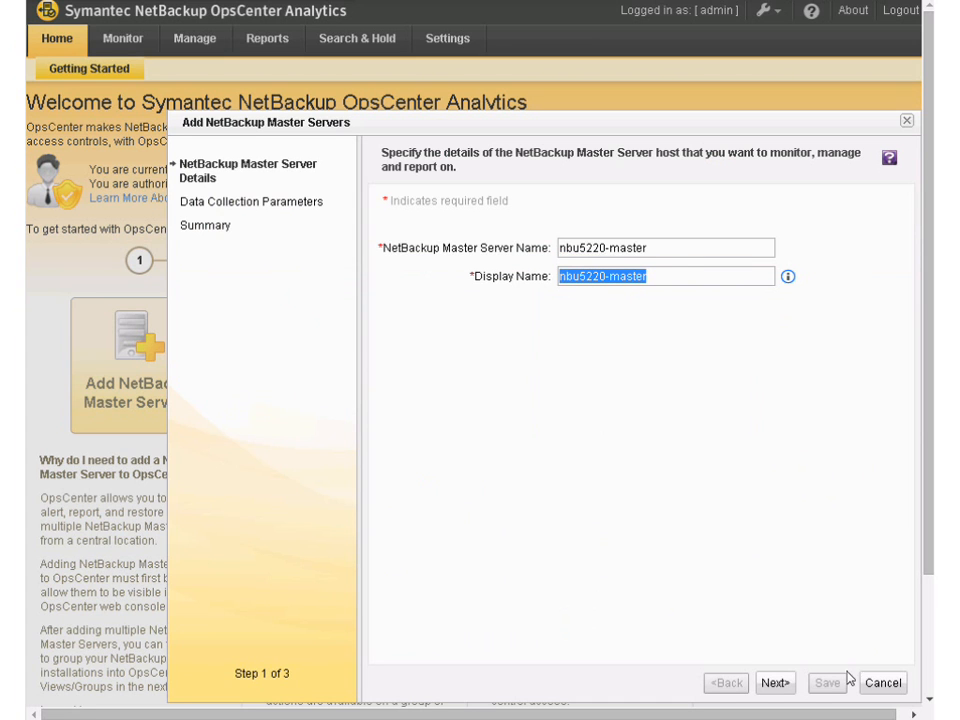
{"action": "left_click", "coordinate": [782, 688]}
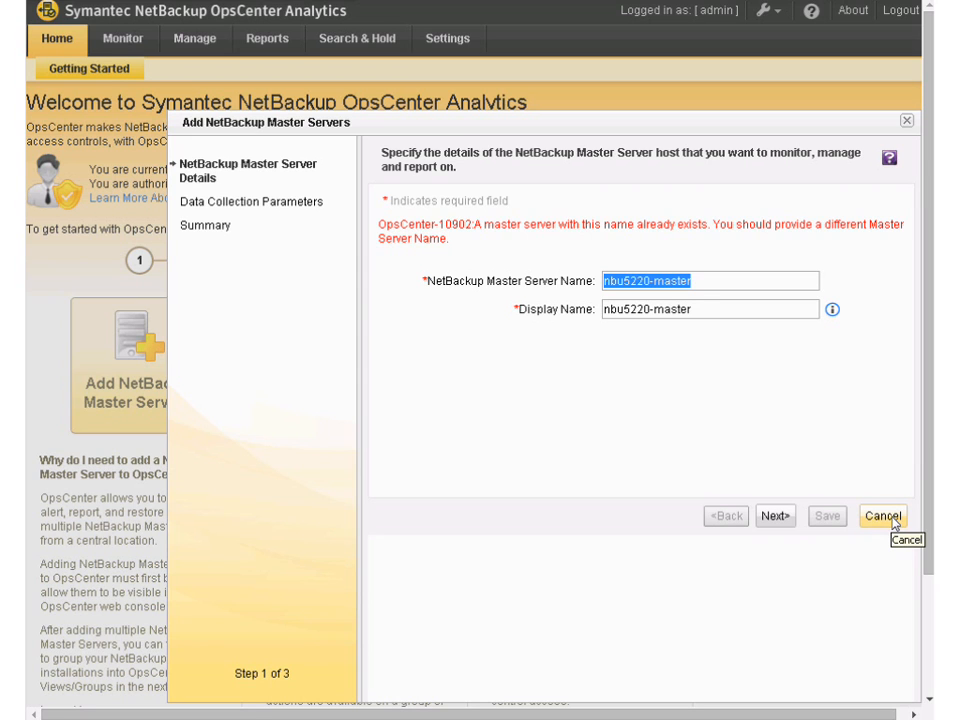
{"action": "left_click", "coordinate": [894, 519]}
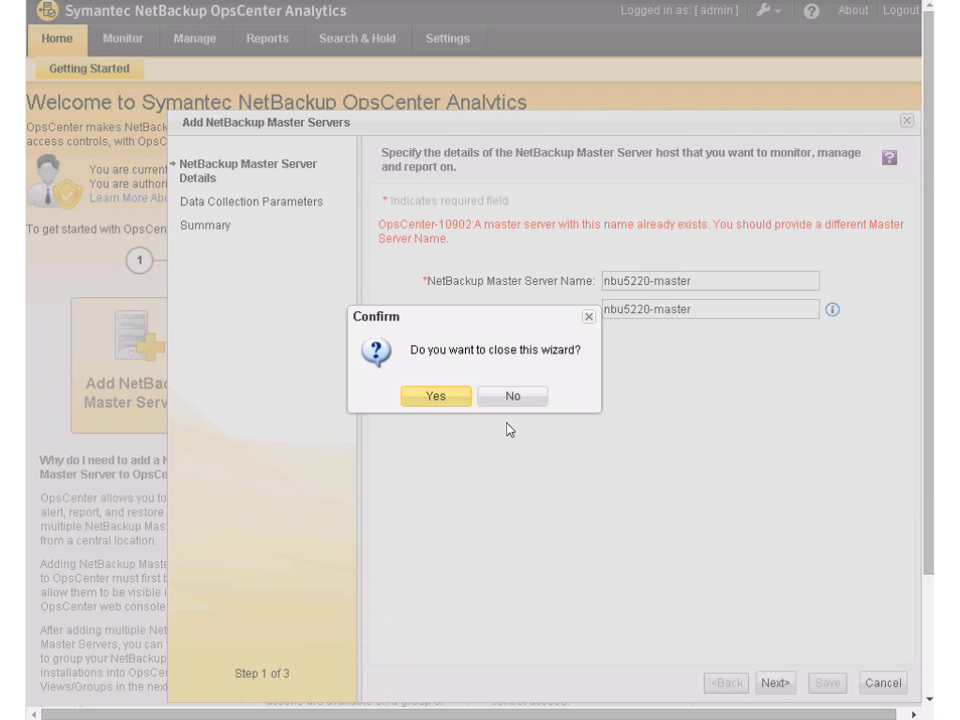
{"action": "left_click", "coordinate": [436, 397]}
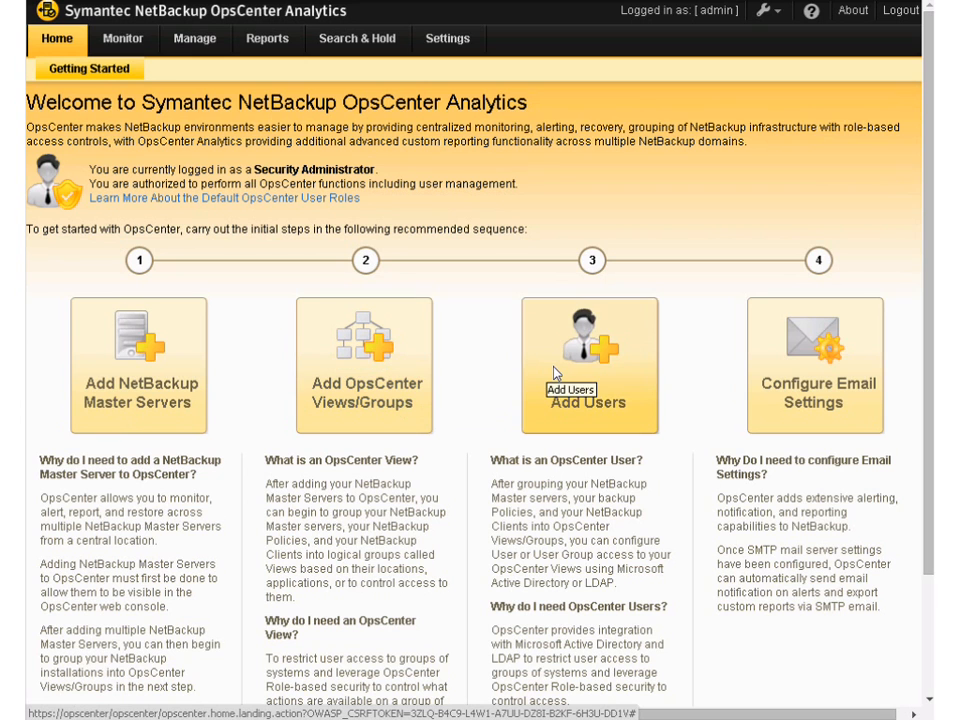
Examine the view types offered for a new OpsCenter view, and close the form without saving
{"action": "left_click", "coordinate": [403, 373]}
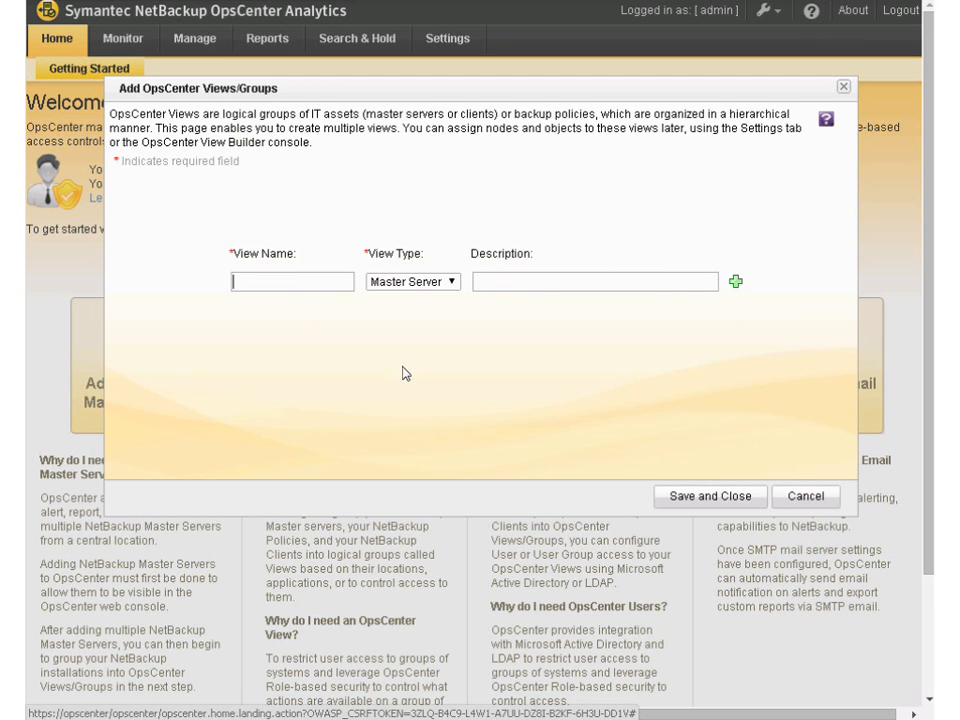
{"action": "left_click", "coordinate": [453, 290]}
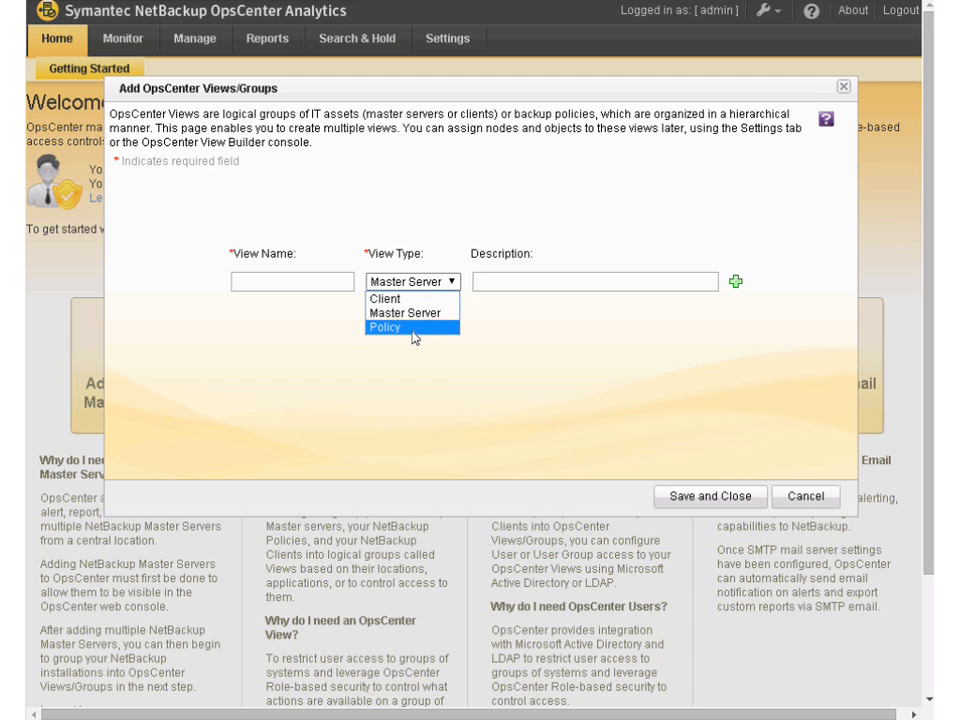
{"action": "left_click", "coordinate": [795, 505]}
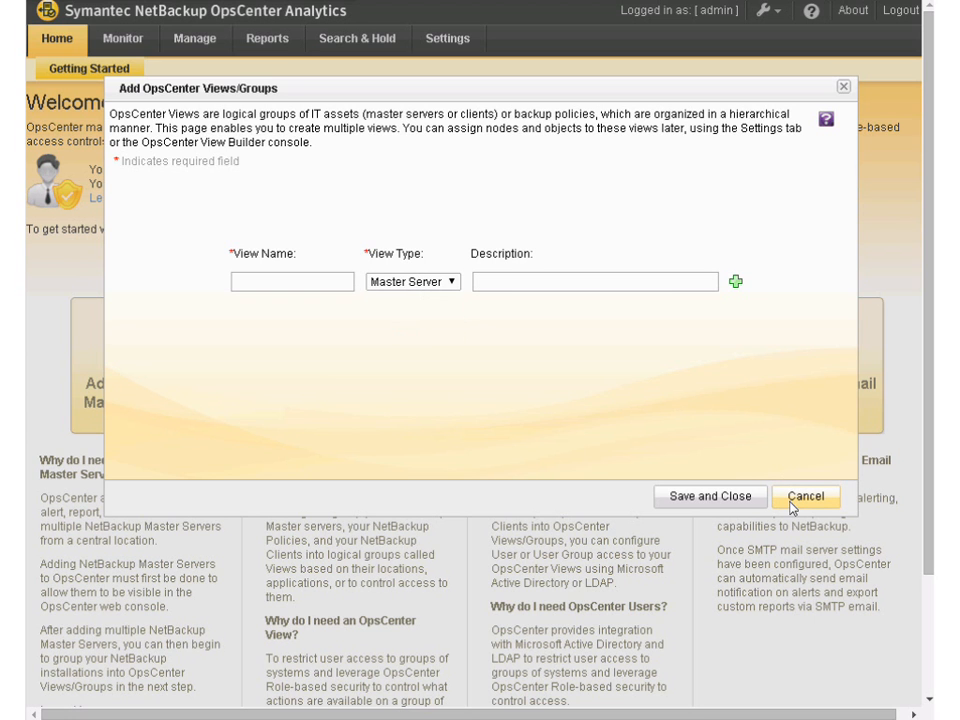
{"action": "left_click", "coordinate": [797, 505]}
Start adding a user and examine the domains offered for the Existing Domain User creation type
{"action": "left_click", "coordinate": [561, 393]}
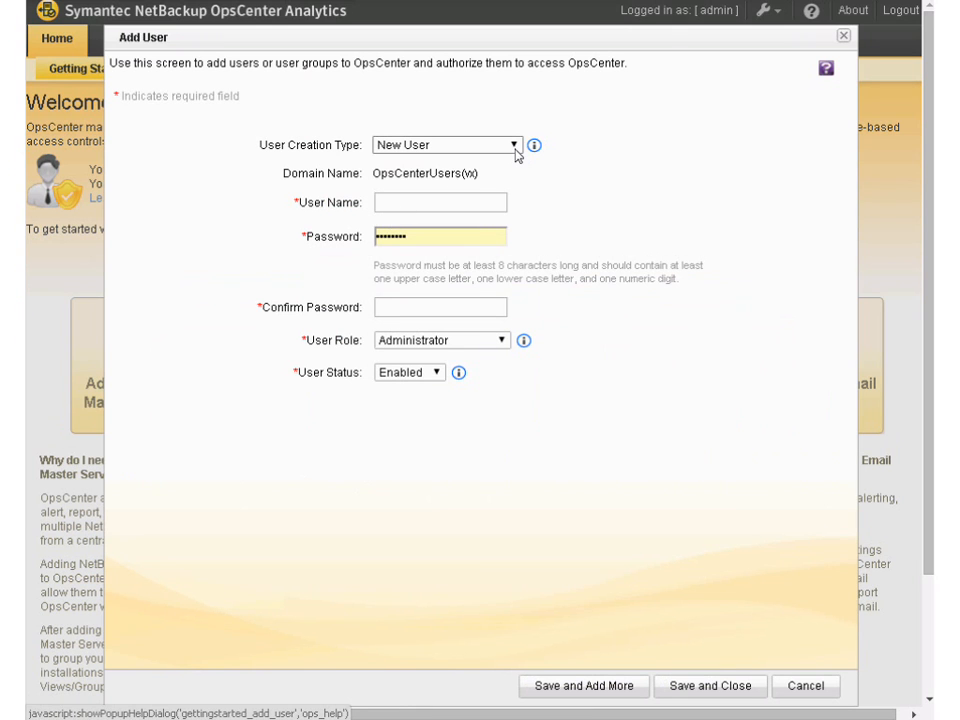
{"action": "left_click", "coordinate": [514, 146]}
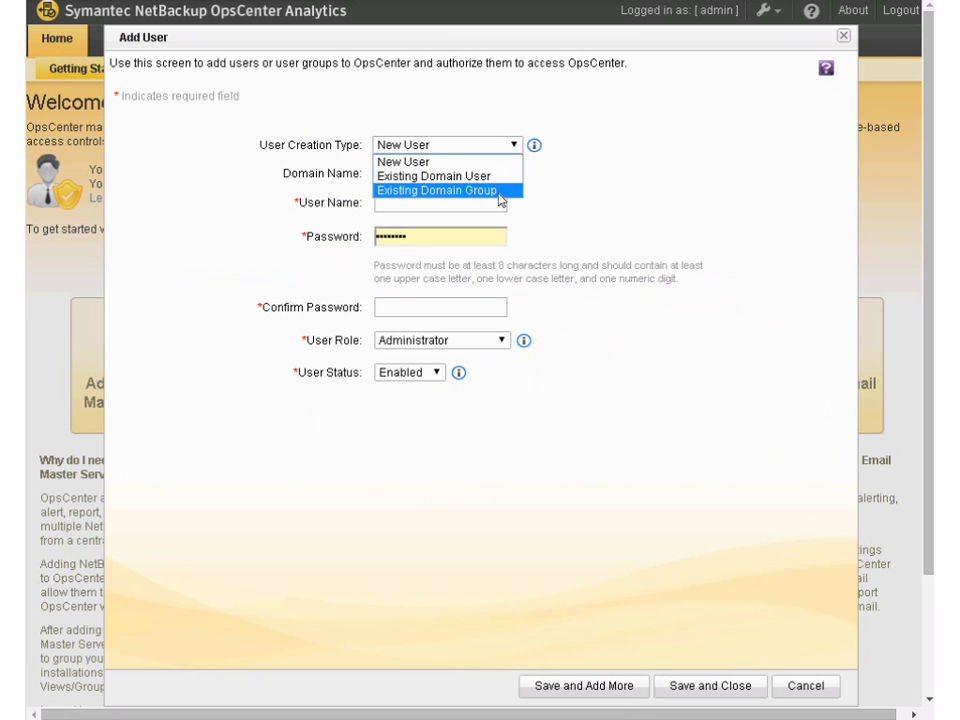
{"action": "left_click", "coordinate": [505, 177]}
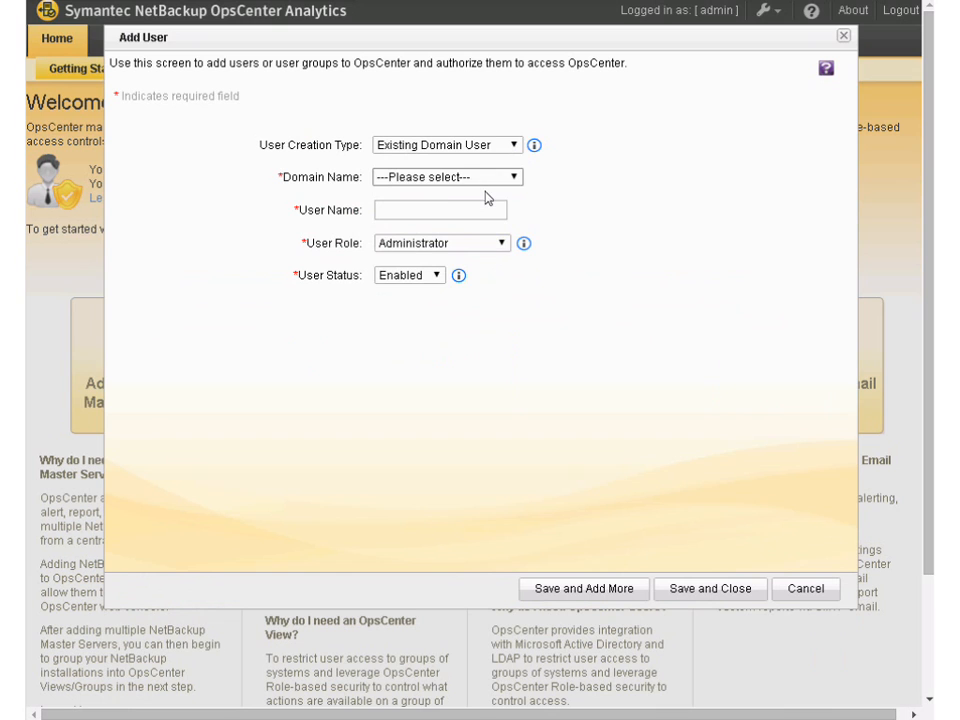
{"action": "left_click", "coordinate": [495, 186]}
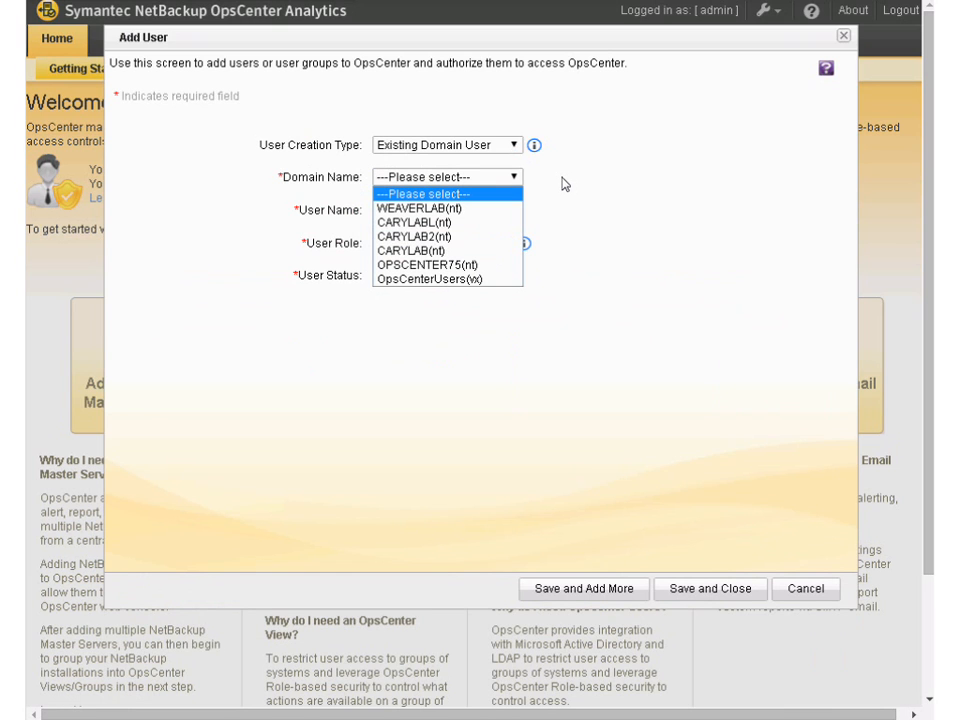
{"action": "left_click", "coordinate": [497, 211]}
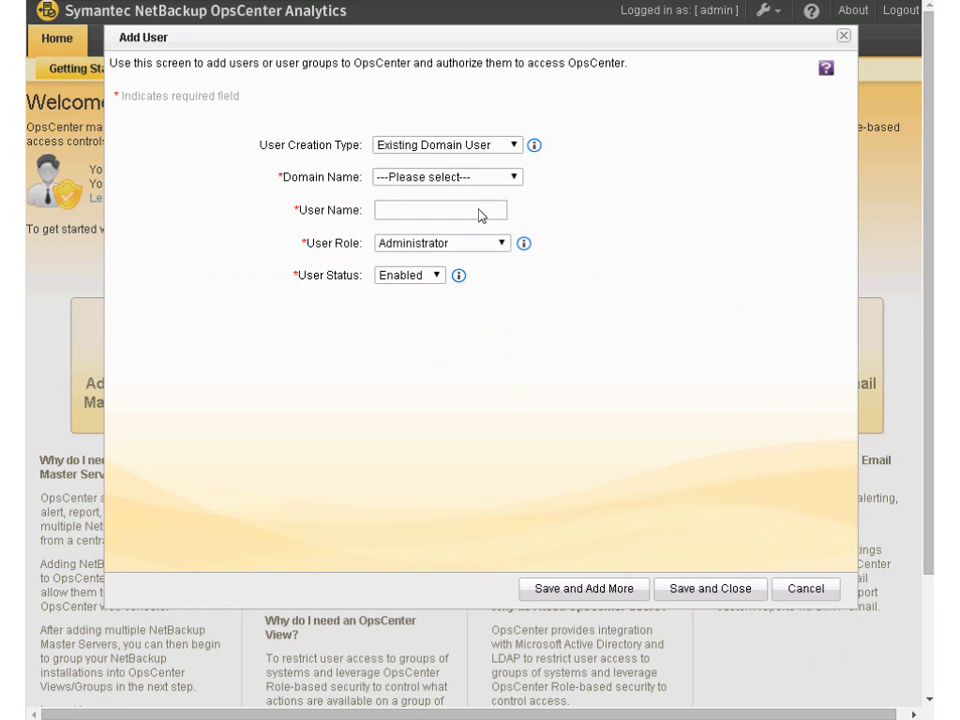
Enter the user name and set the user creation type to New User
{"action": "type", "text": "Barney"}
{"action": "left_click", "coordinate": [518, 149]}
{"action": "left_click", "coordinate": [484, 159]}
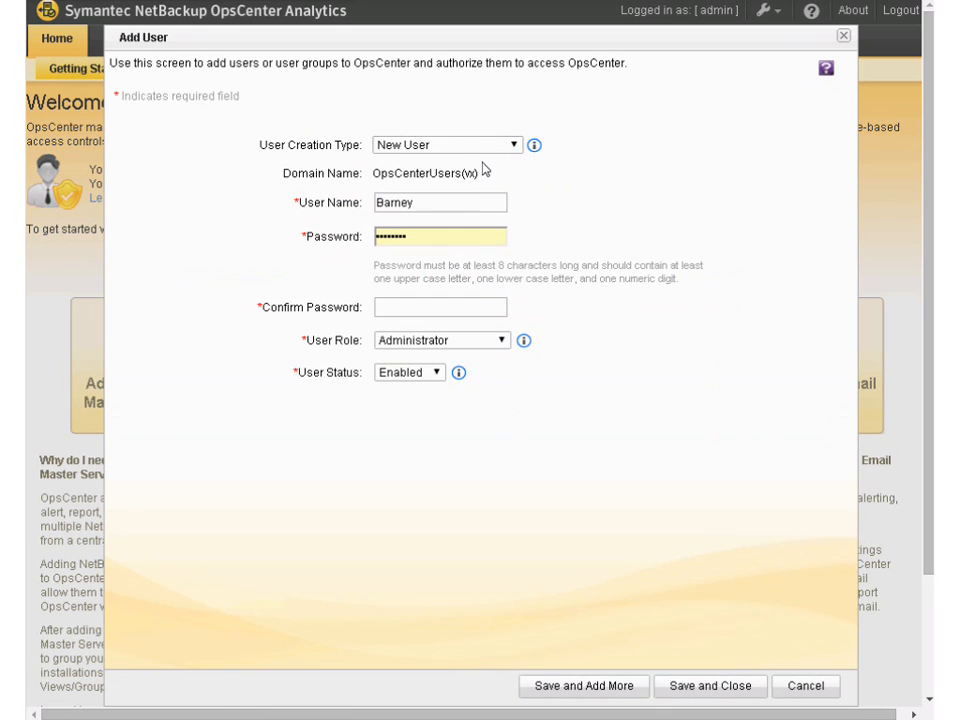
Enter the new user's password and repeat it in the confirmation field
{"action": "left_click_drag", "start_coordinate": [456, 240], "coordinate": [360, 243]}
{"action": "key", "text": "F1"}
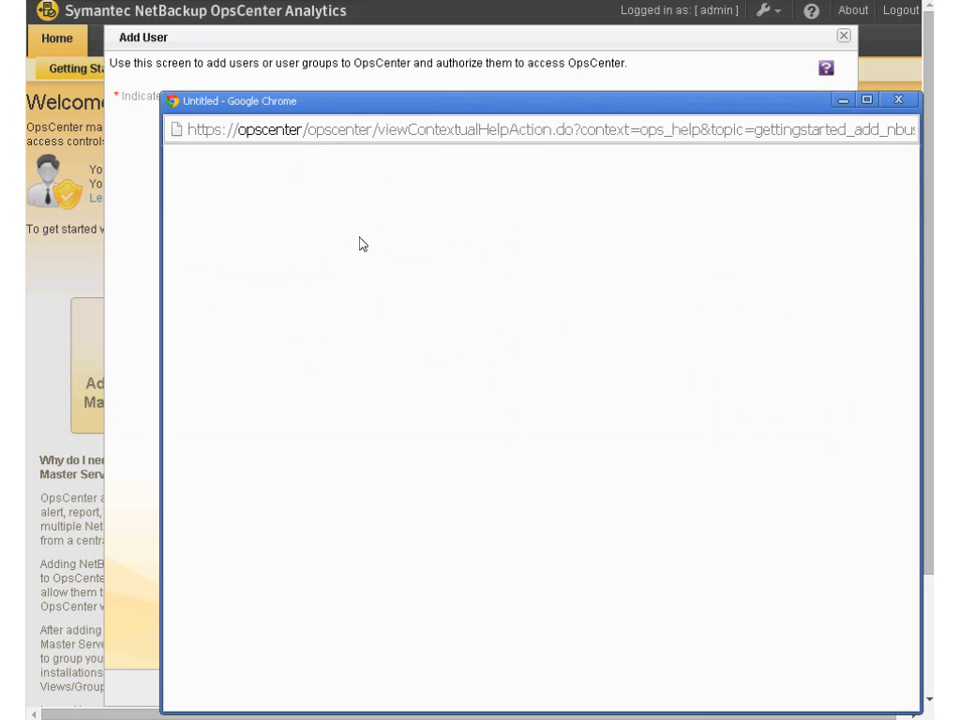
{"action": "left_click", "coordinate": [898, 99]}
{"action": "type", "text": "aaaaaaaa"}
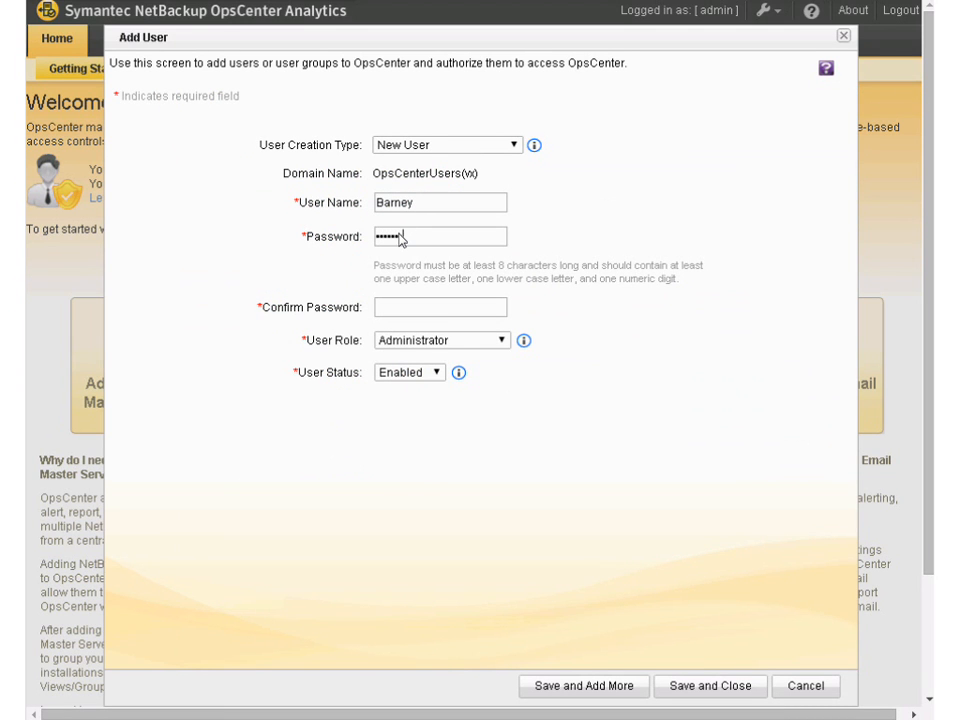
{"action": "left_click", "coordinate": [414, 312]}
{"action": "key", "text": "F1"}
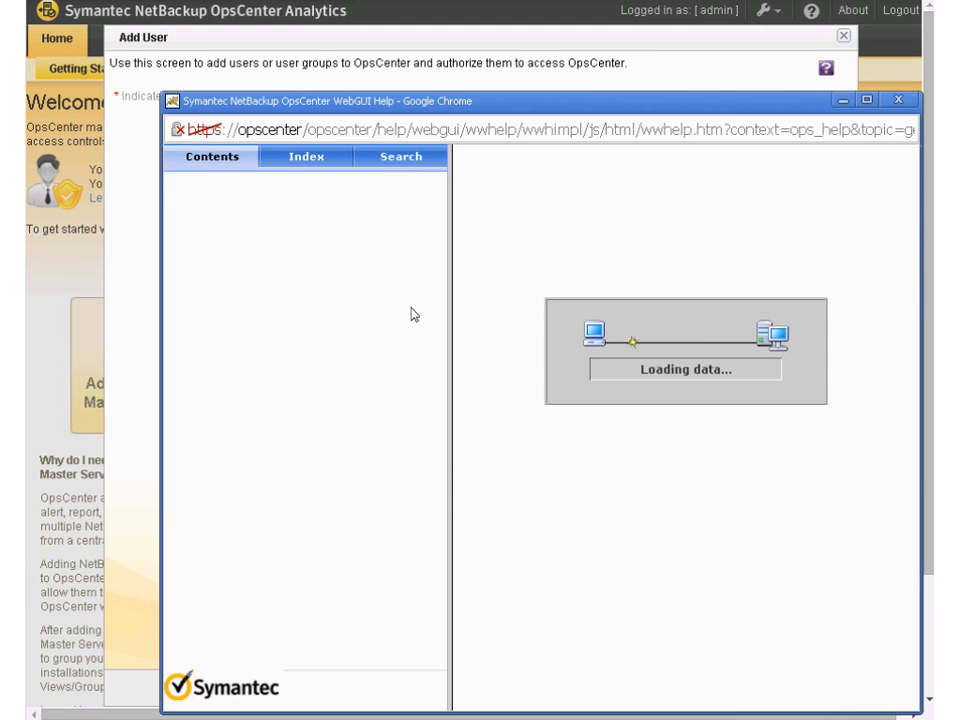
{"action": "left_click", "coordinate": [898, 100]}
{"action": "left_click", "coordinate": [396, 315]}
{"action": "type", "text": "abcdefghi"}
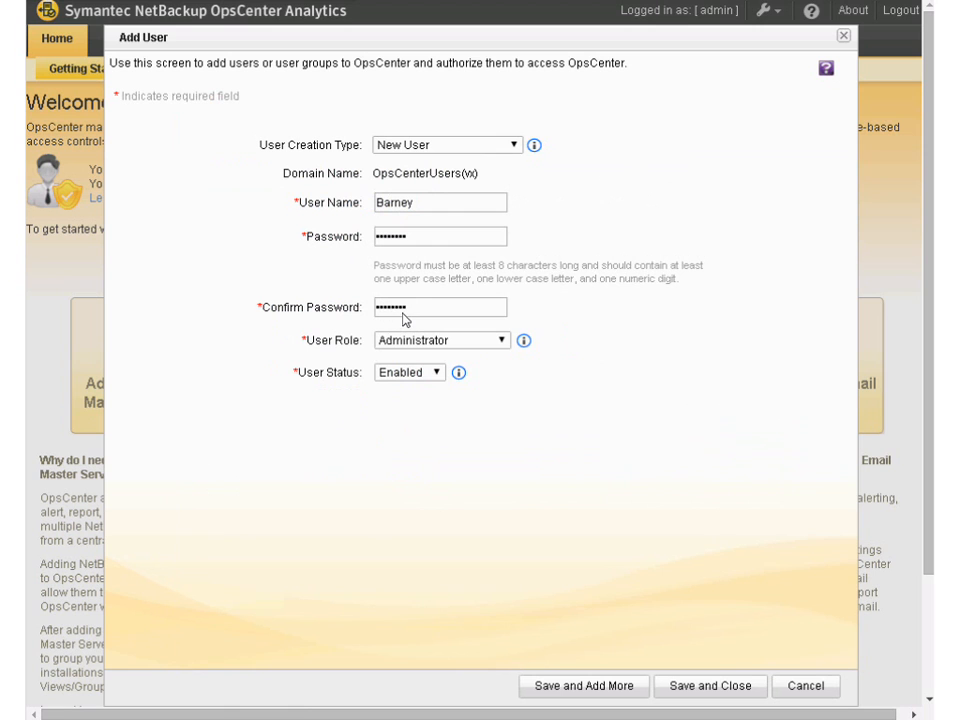
Try to save the new user with the Reporter role and the Oracle view granted
{"action": "left_click", "coordinate": [503, 341]}
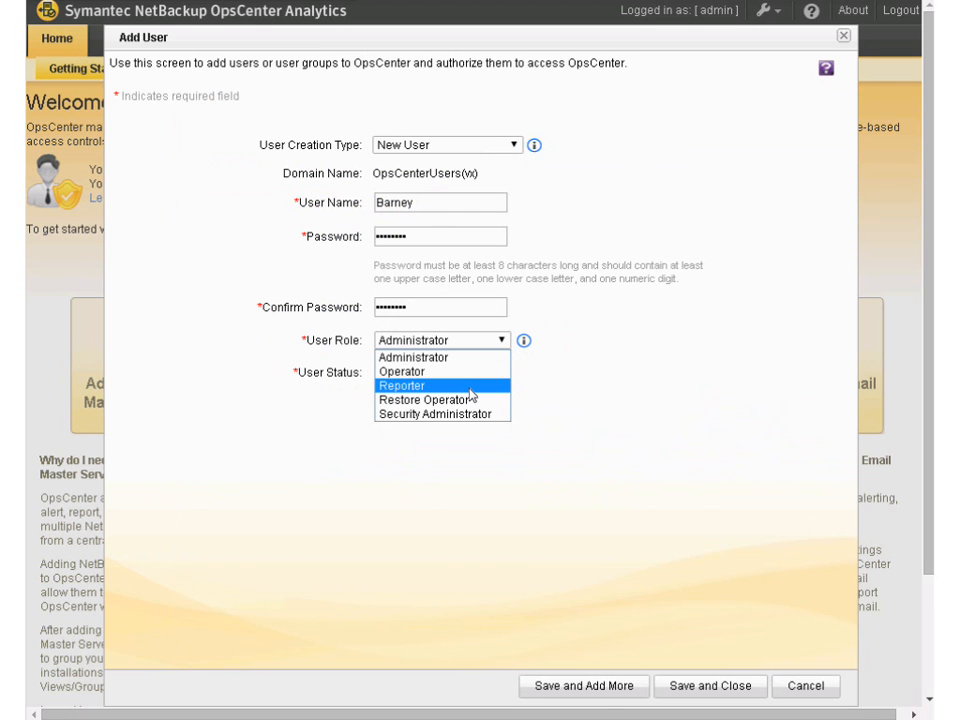
{"action": "left_click", "coordinate": [470, 388]}
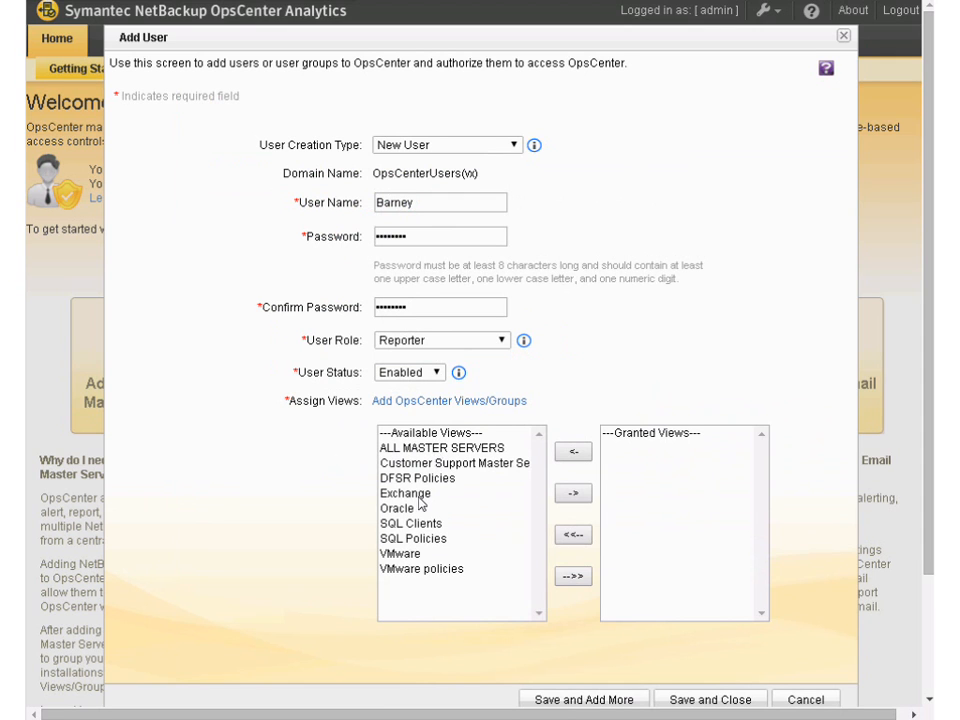
{"action": "left_click", "coordinate": [419, 496]}
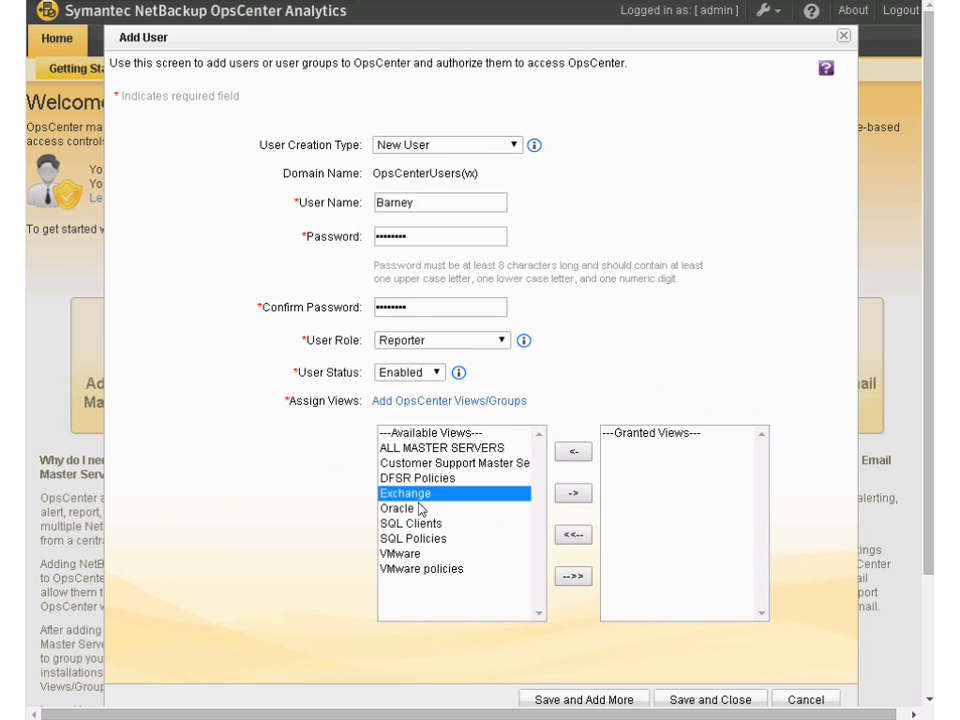
{"action": "left_click", "coordinate": [416, 510]}
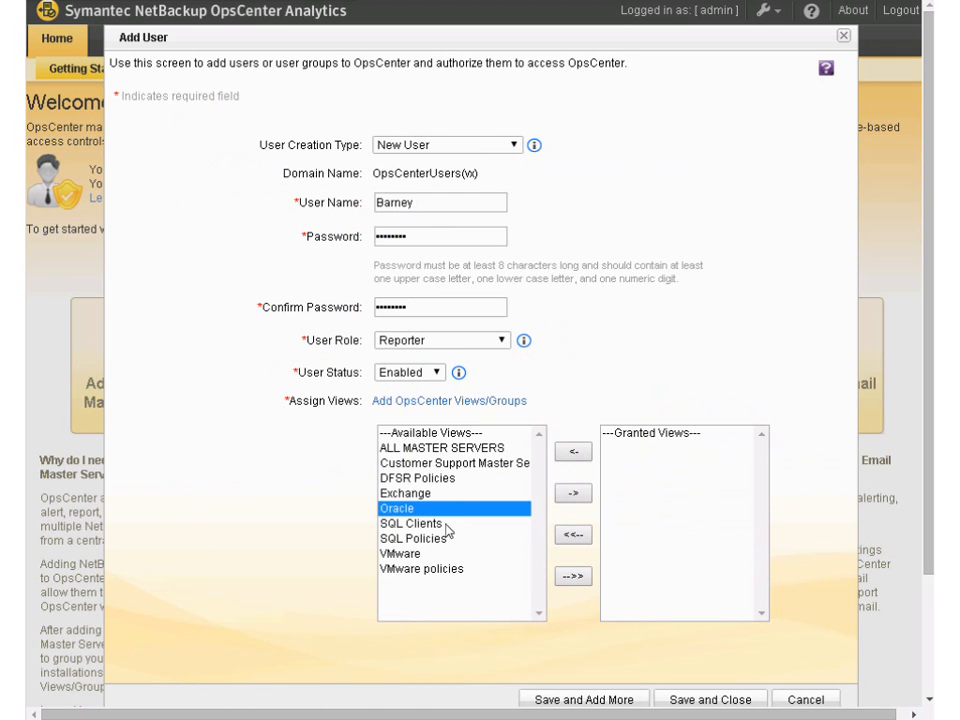
{"action": "left_click", "coordinate": [452, 524]}
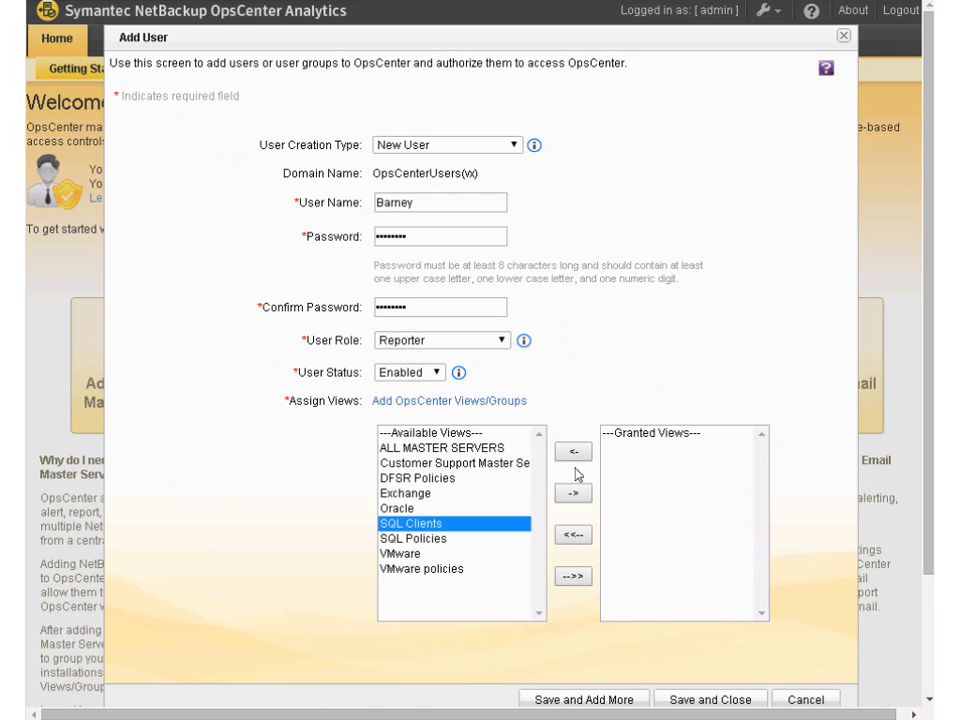
{"action": "left_click", "coordinate": [417, 512]}
{"action": "left_click", "coordinate": [572, 493]}
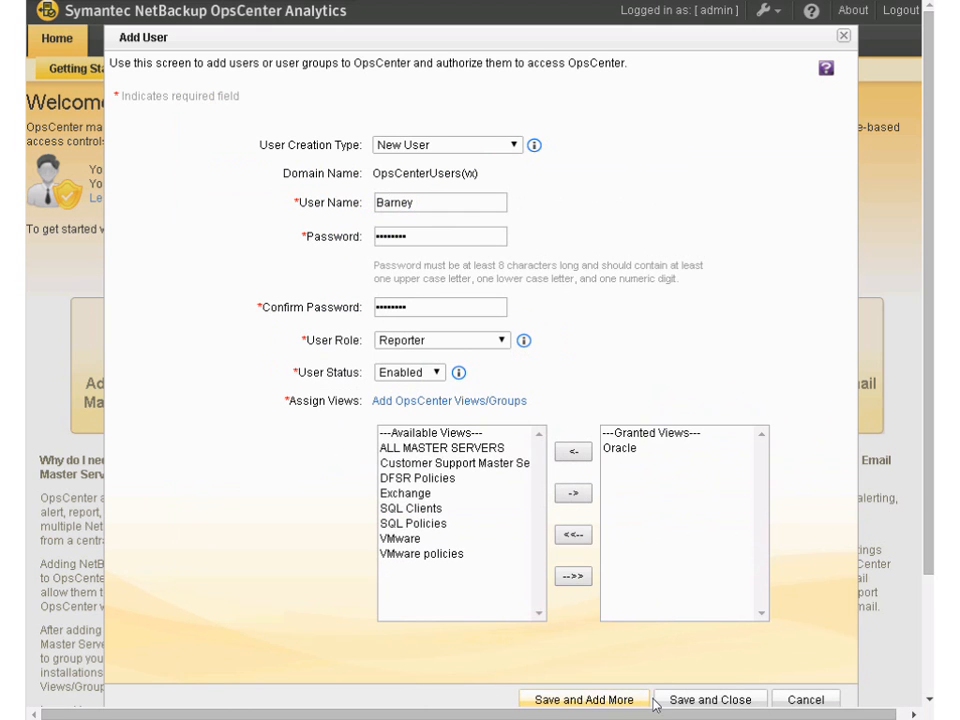
{"action": "left_click", "coordinate": [690, 703]}
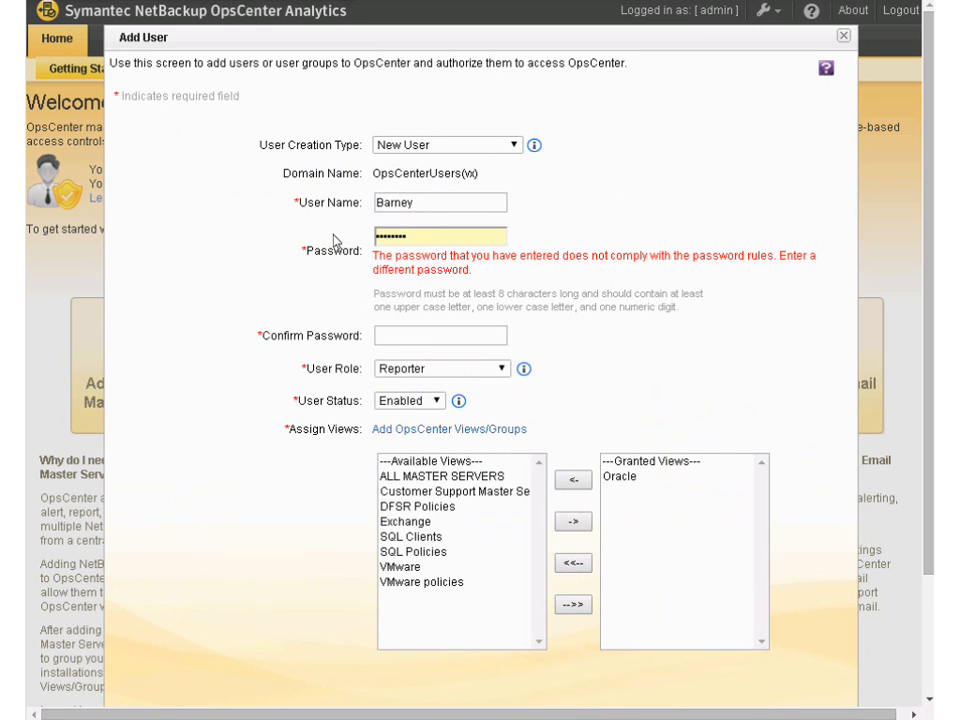
Enter a different password and its confirmation for the new user, and close the Add User form
{"action": "left_click_drag", "start_coordinate": [410, 237], "coordinate": [334, 237]}
{"action": "type", "text": "••••••••"}
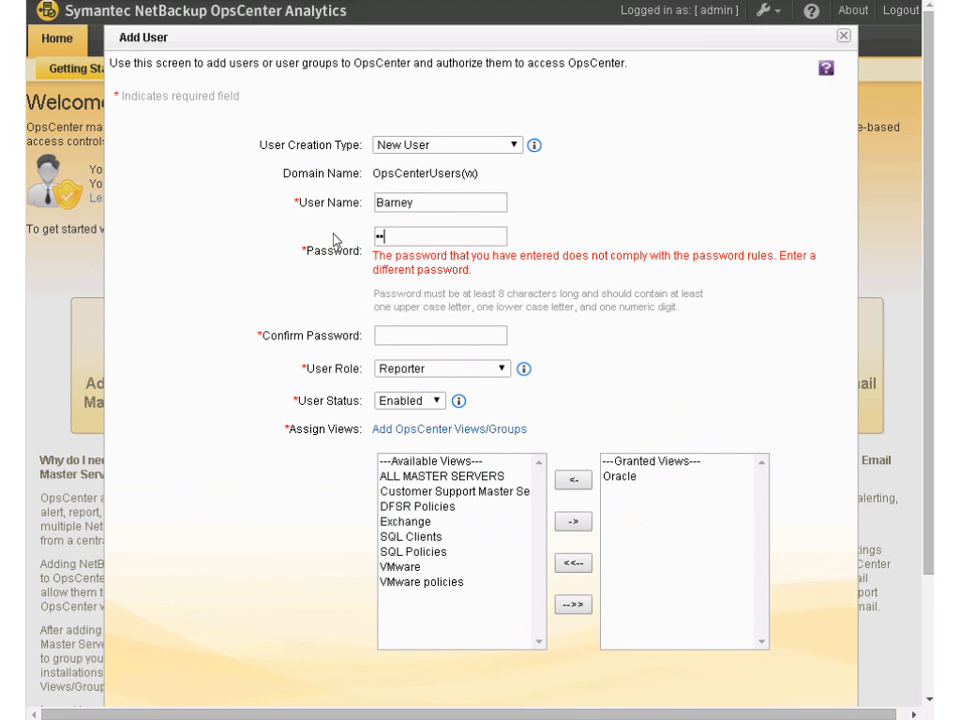
{"action": "type", "text": "••"}
{"action": "left_click", "coordinate": [400, 336]}
{"action": "type", "text": "••••••••••"}
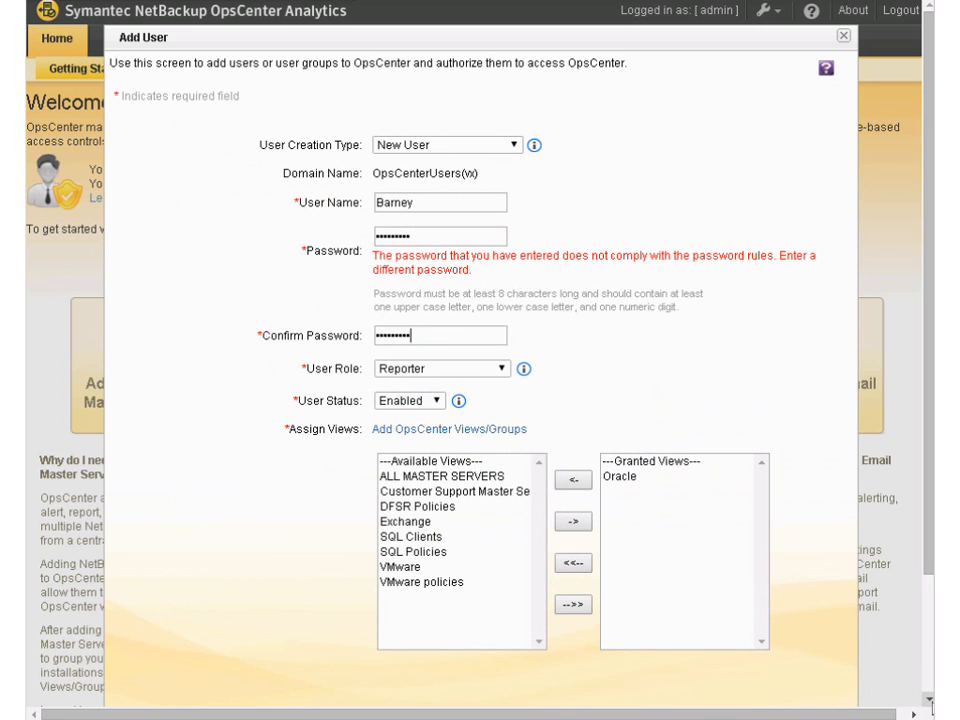
{"action": "left_click", "coordinate": [843, 37]}
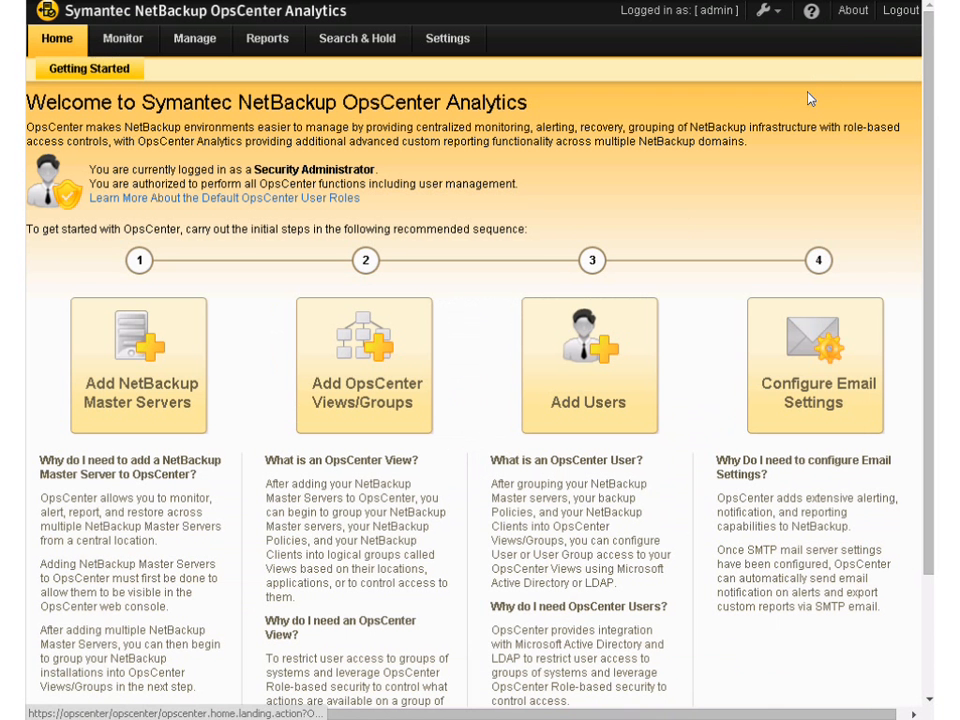
Review the SMTP server configuration used for email alerts, and close it without saving
{"action": "left_click", "coordinate": [785, 367]}
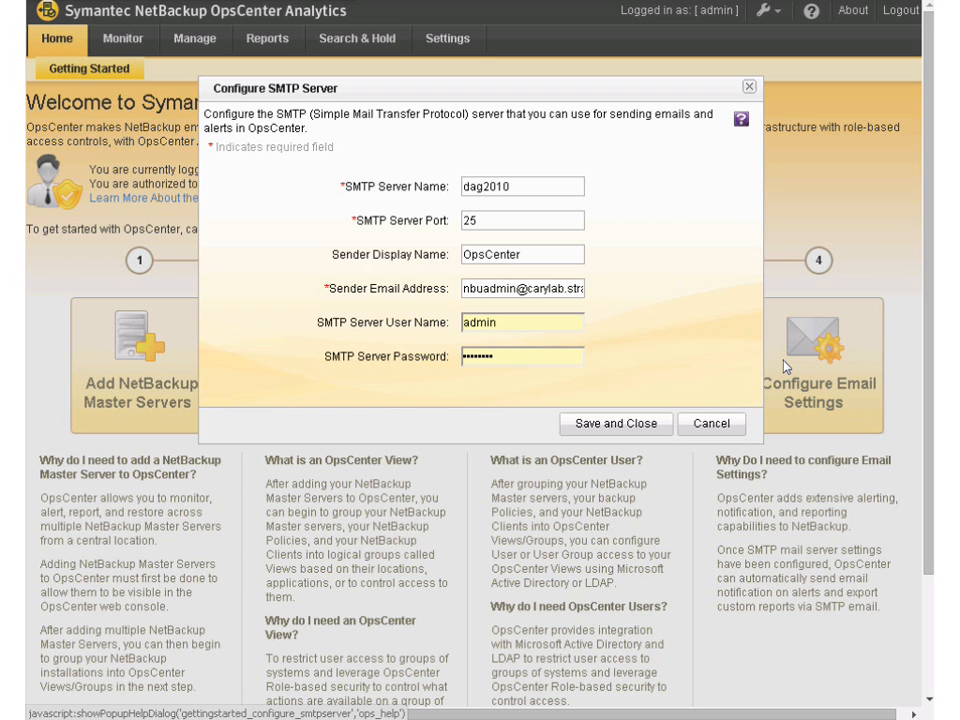
{"action": "left_click", "coordinate": [533, 217]}
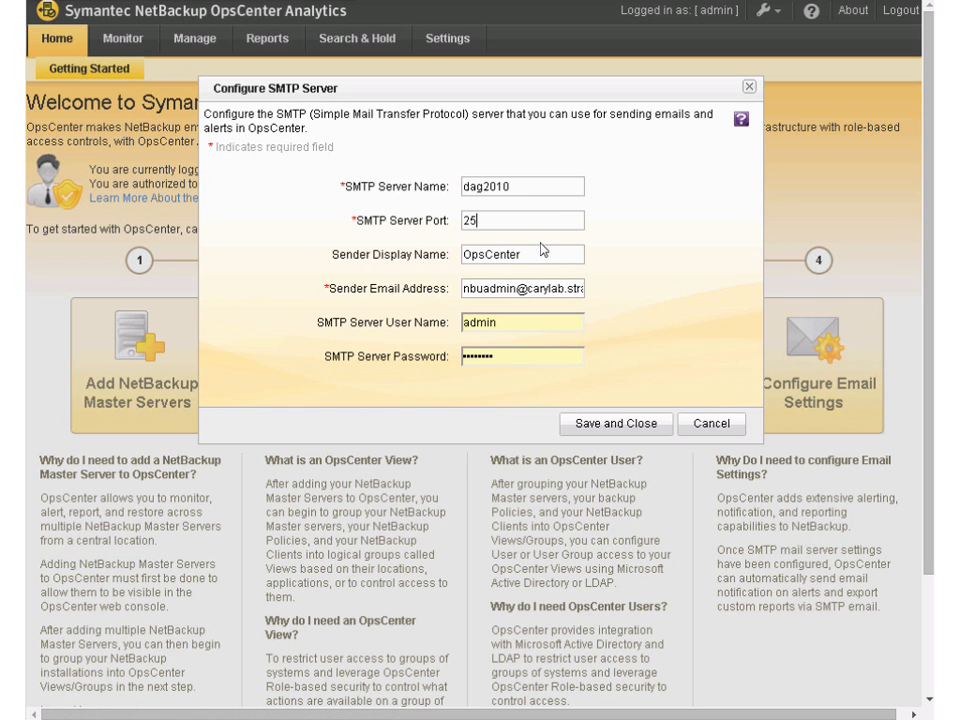
{"action": "left_click", "coordinate": [710, 424]}
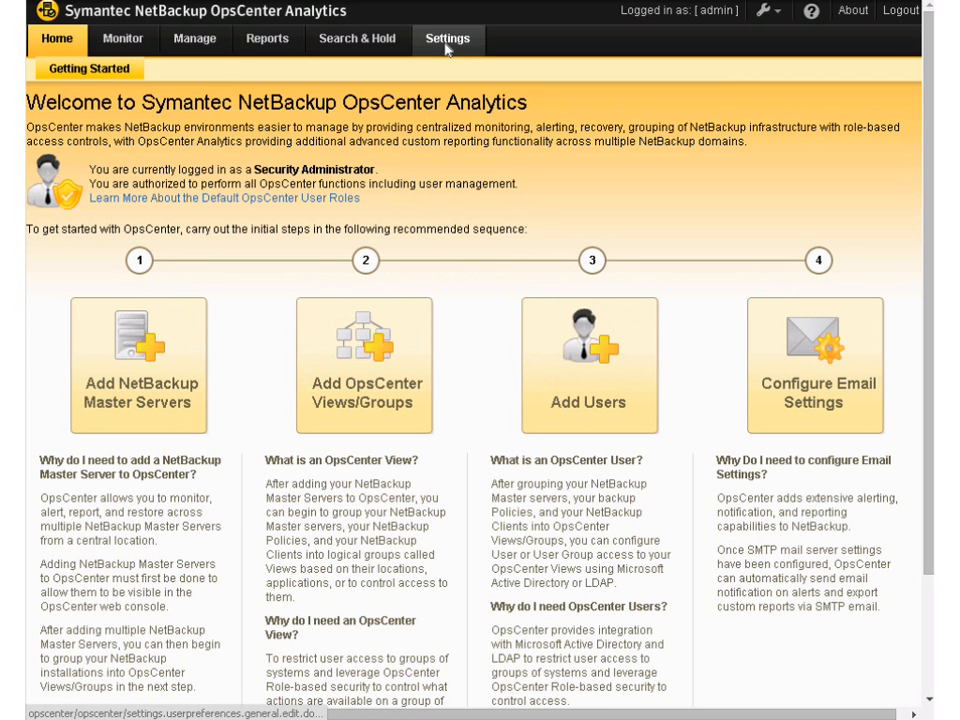
Review the general user preferences and the configured NetBackup master servers, opening and closing the Add NetBackup Master Servers wizard without adding one
{"action": "left_click", "coordinate": [446, 40]}
{"action": "scroll", "coordinate": [446, 50], "scroll_direction": "down", "scroll_amount": 3}
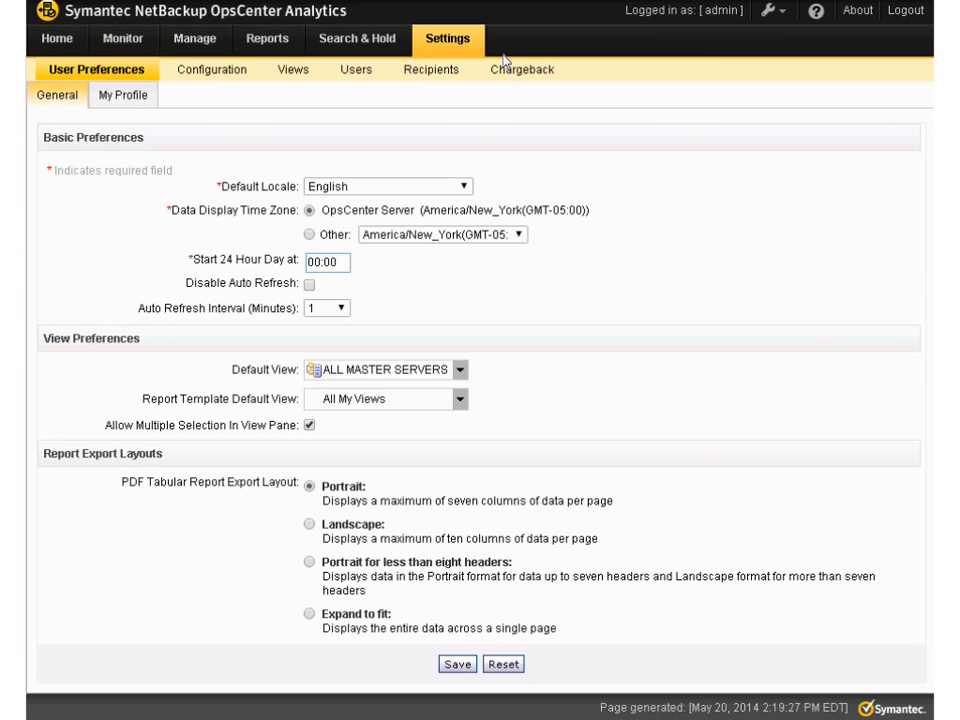
{"action": "left_click", "coordinate": [216, 70]}
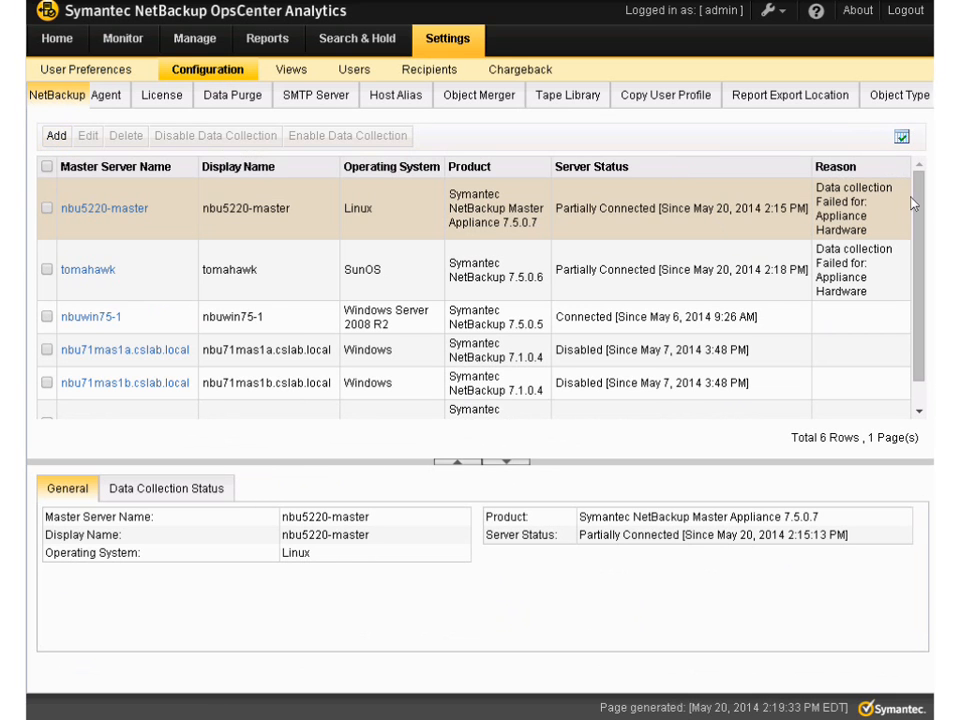
{"action": "left_click", "coordinate": [57, 138]}
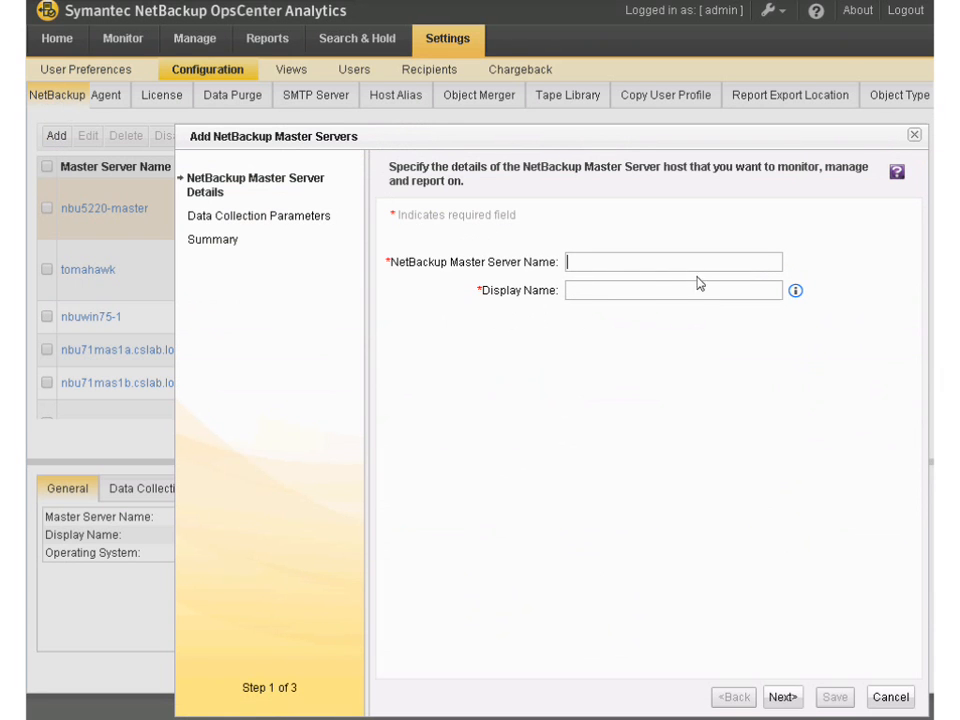
{"action": "left_click", "coordinate": [890, 697]}
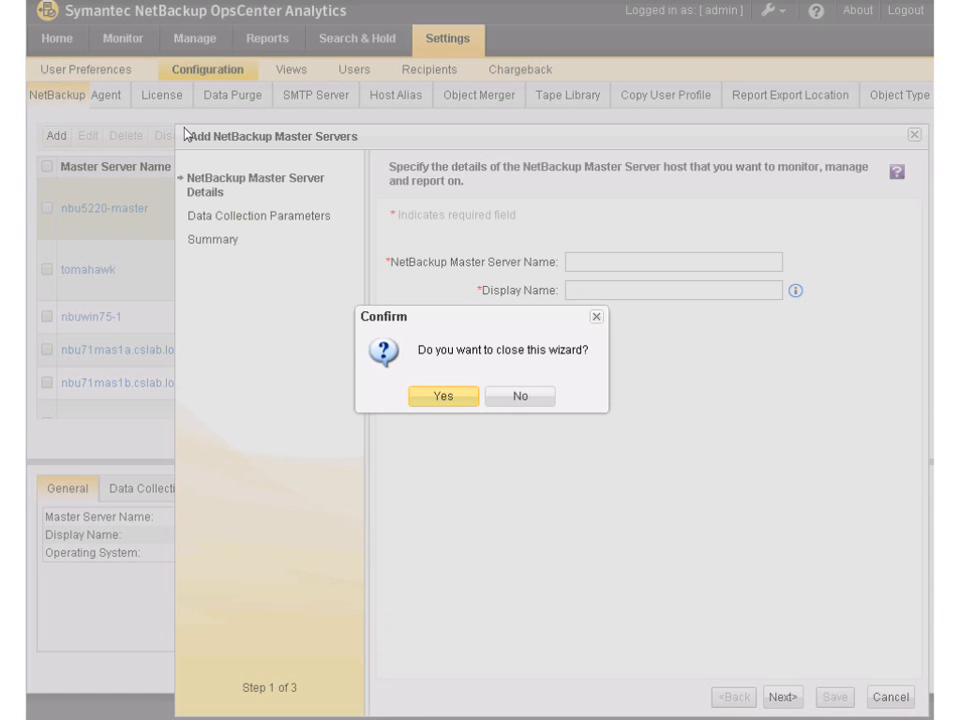
{"action": "left_click", "coordinate": [453, 400]}
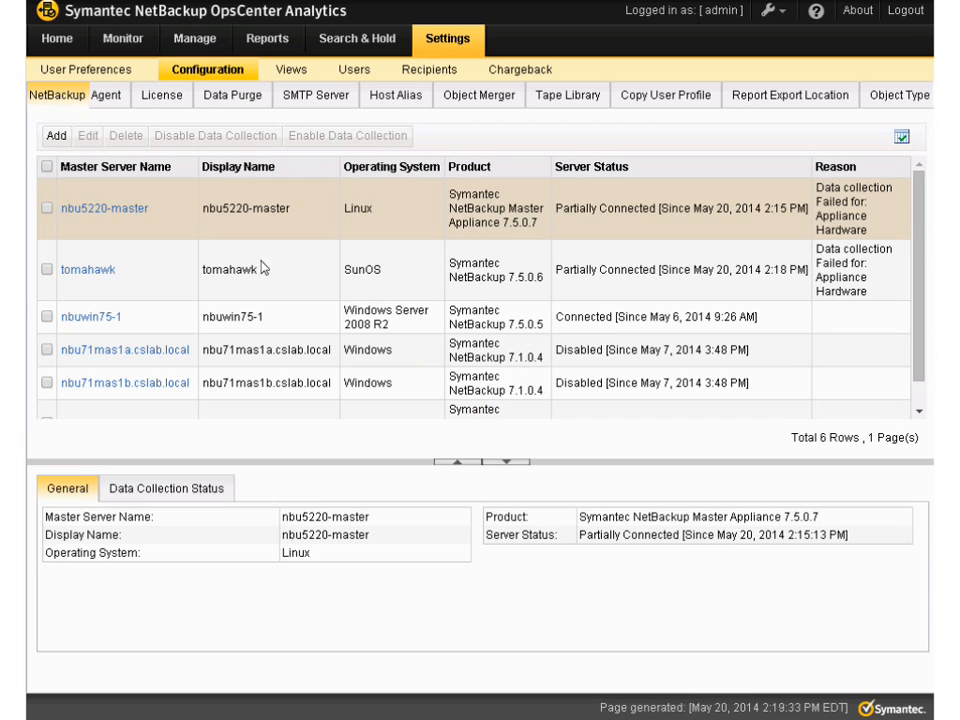
Review the OpsCenter agent configuration and the Create Agent form, and close the form without creating an agent
{"action": "left_click", "coordinate": [104, 97]}
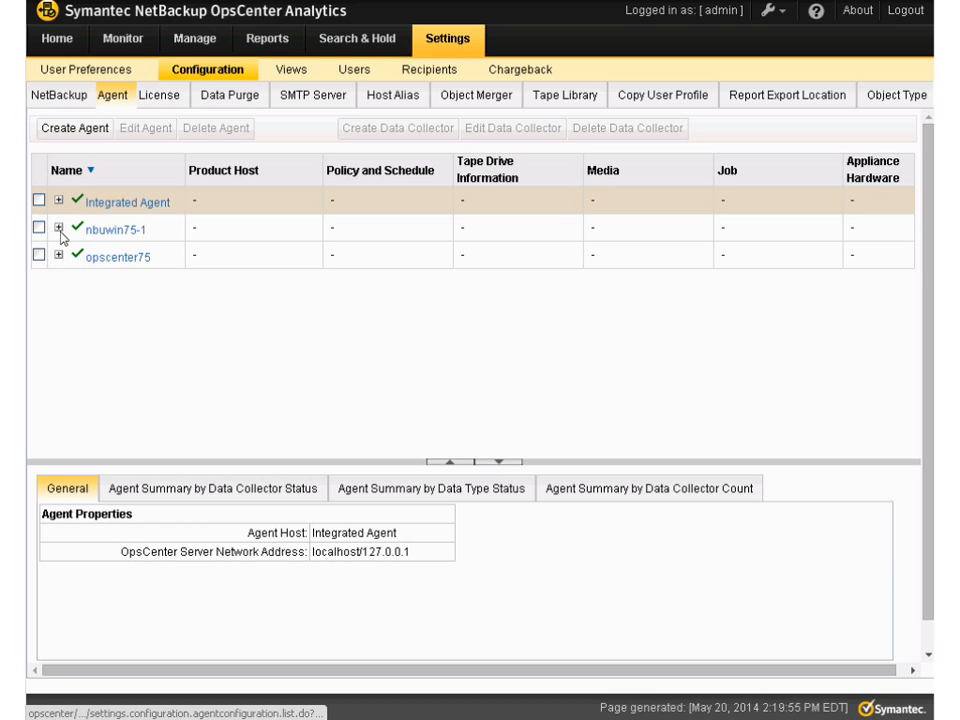
{"action": "left_click", "coordinate": [75, 129]}
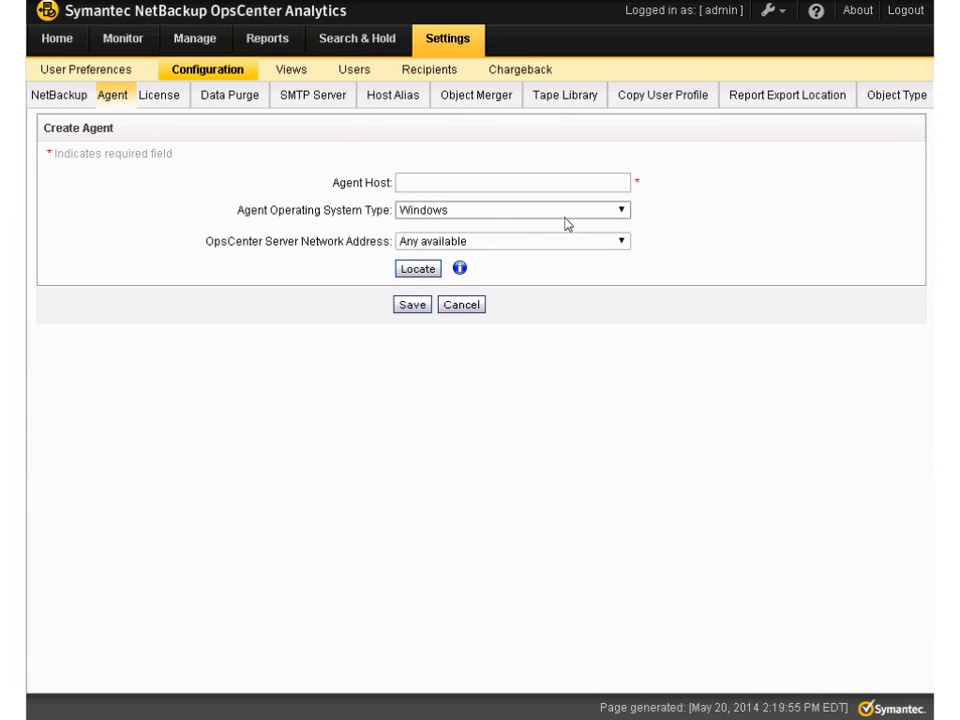
{"action": "left_click", "coordinate": [462, 305]}
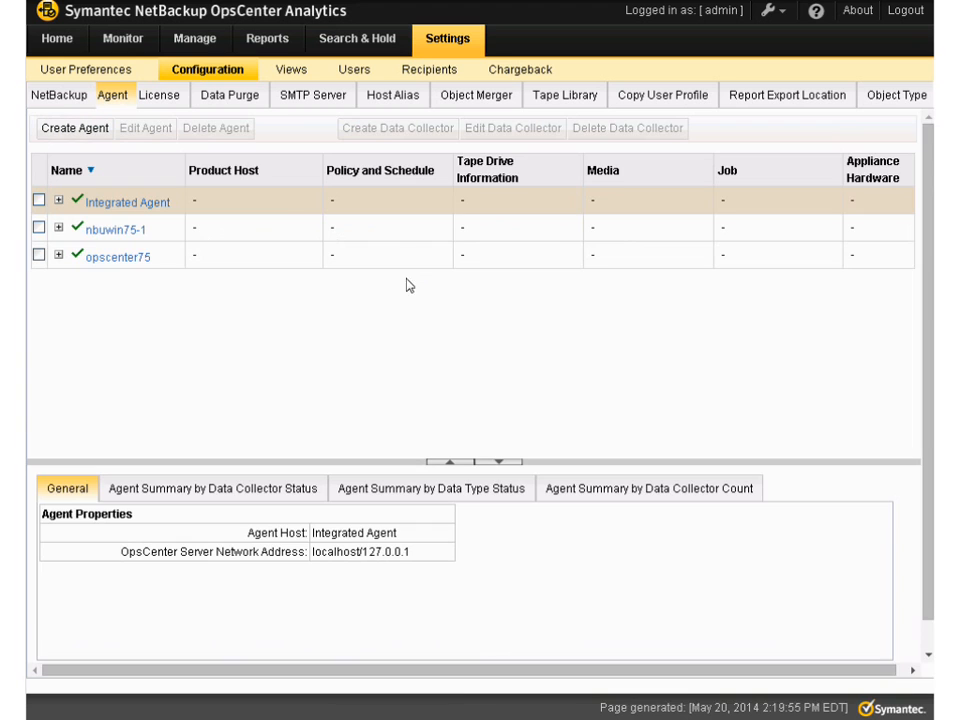
Review the data purge retention settings and the SMTP server configuration
{"action": "left_click", "coordinate": [224, 104]}
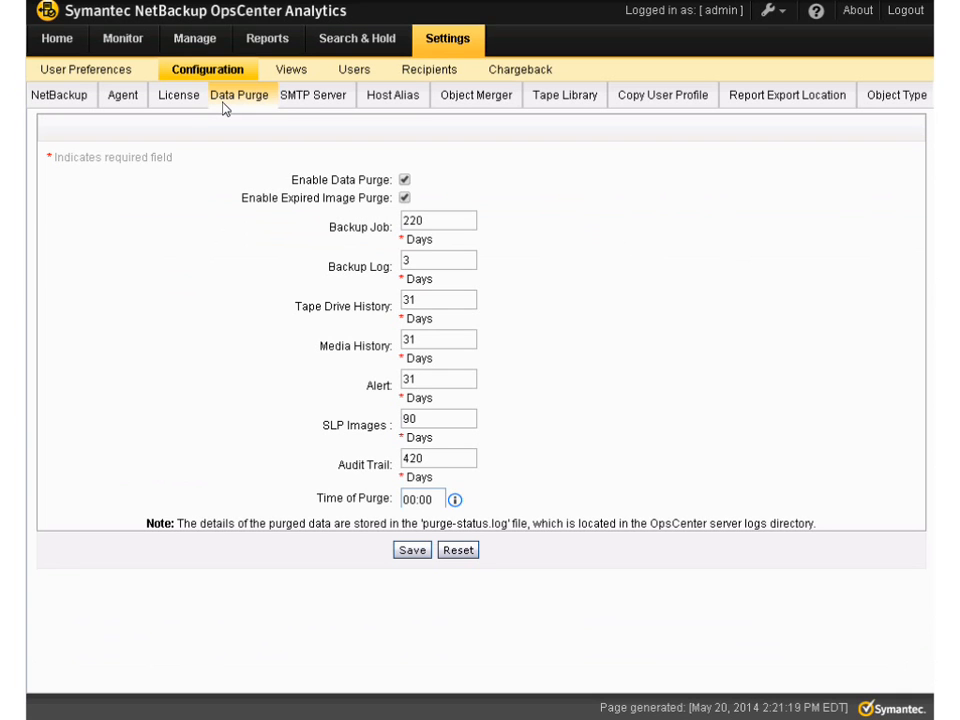
{"action": "left_click", "coordinate": [325, 106]}
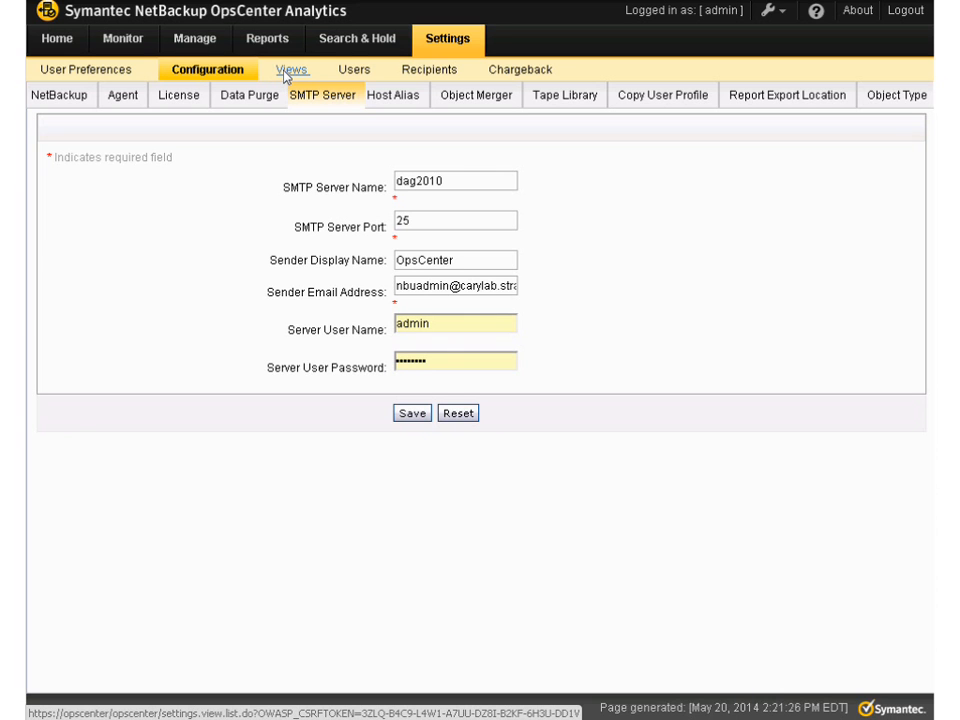
Show the OpsCenter users and select the dfsadmin and reporter1 accounts to examine which management actions are available
{"action": "left_click", "coordinate": [355, 71]}
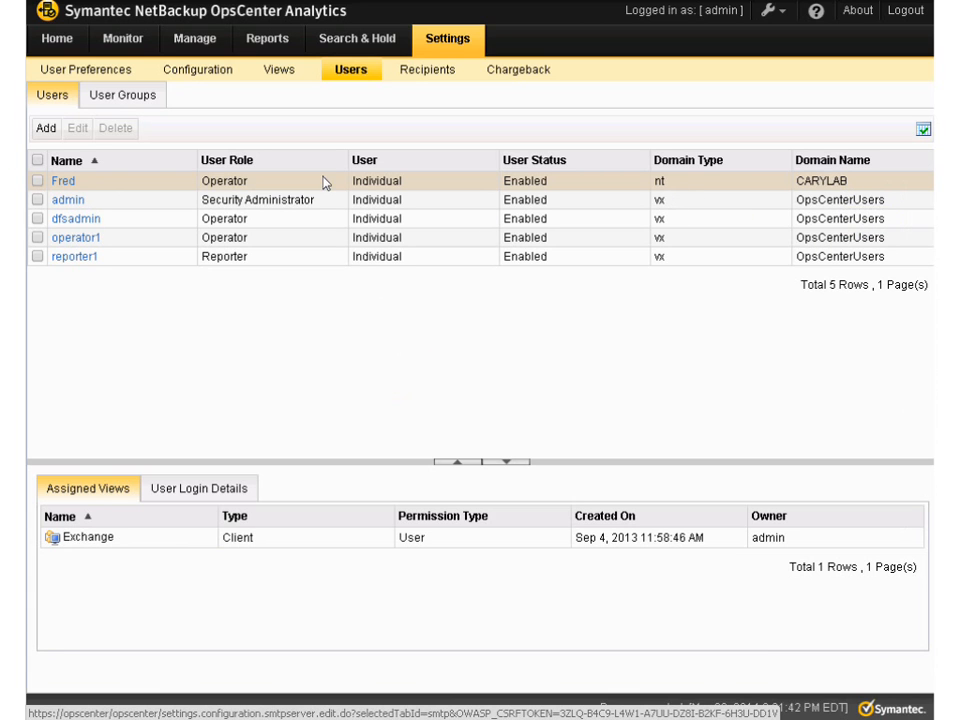
{"action": "left_click", "coordinate": [37, 200]}
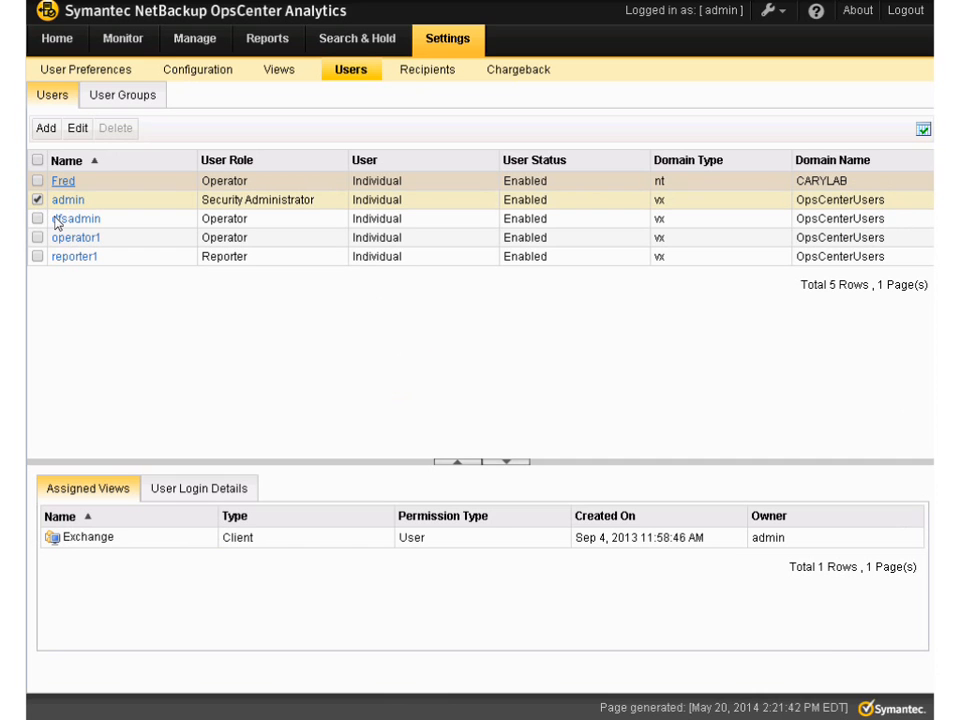
{"action": "left_click", "coordinate": [37, 218]}
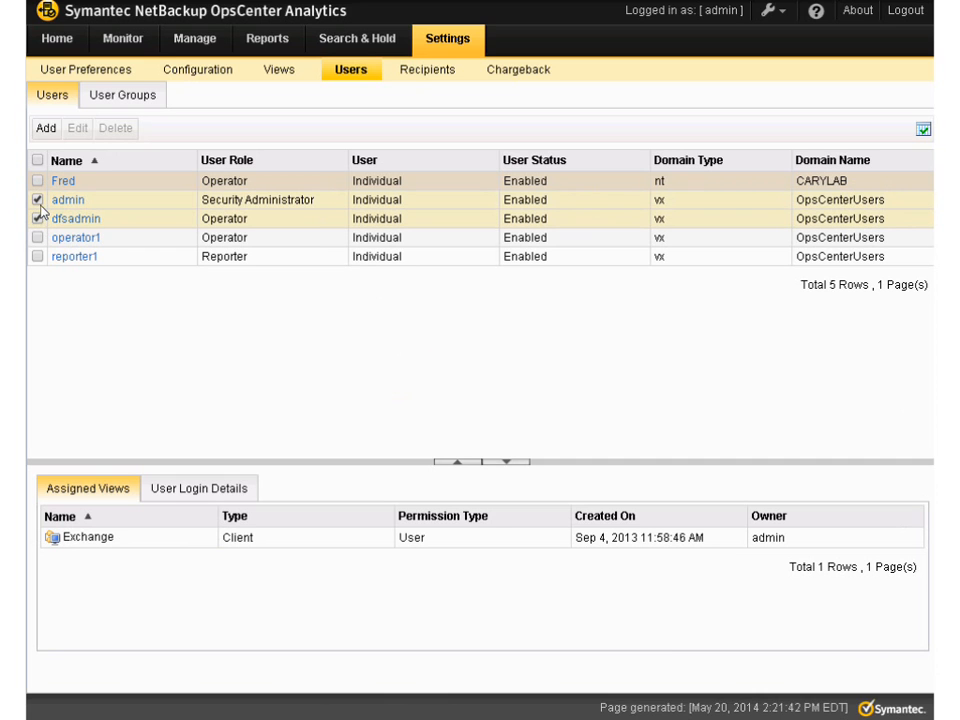
{"action": "left_click", "coordinate": [37, 200]}
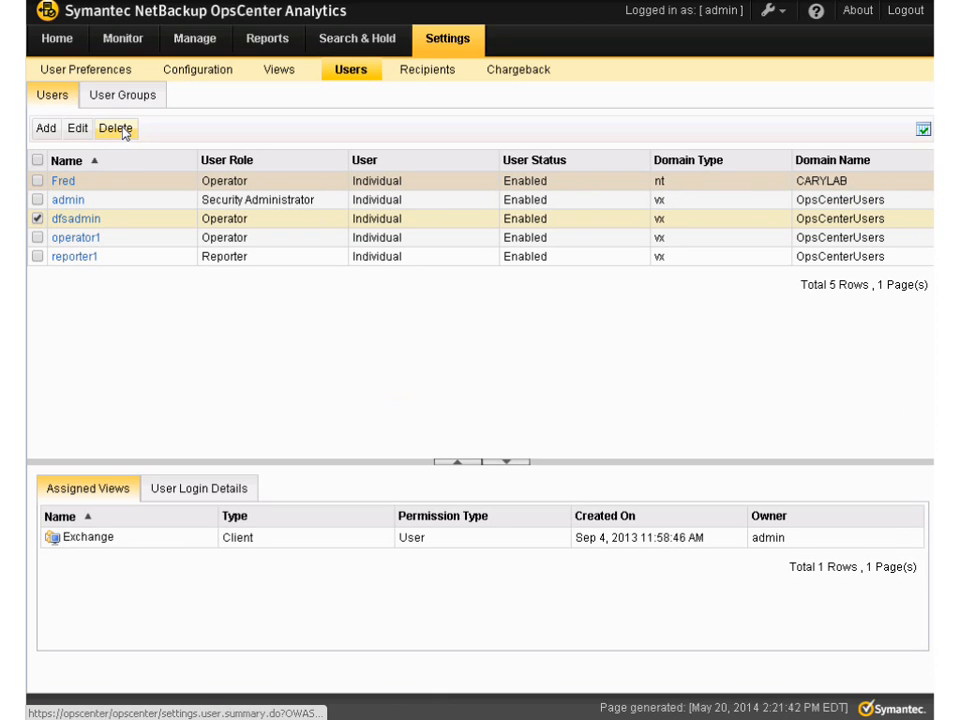
{"action": "left_click", "coordinate": [37, 256]}
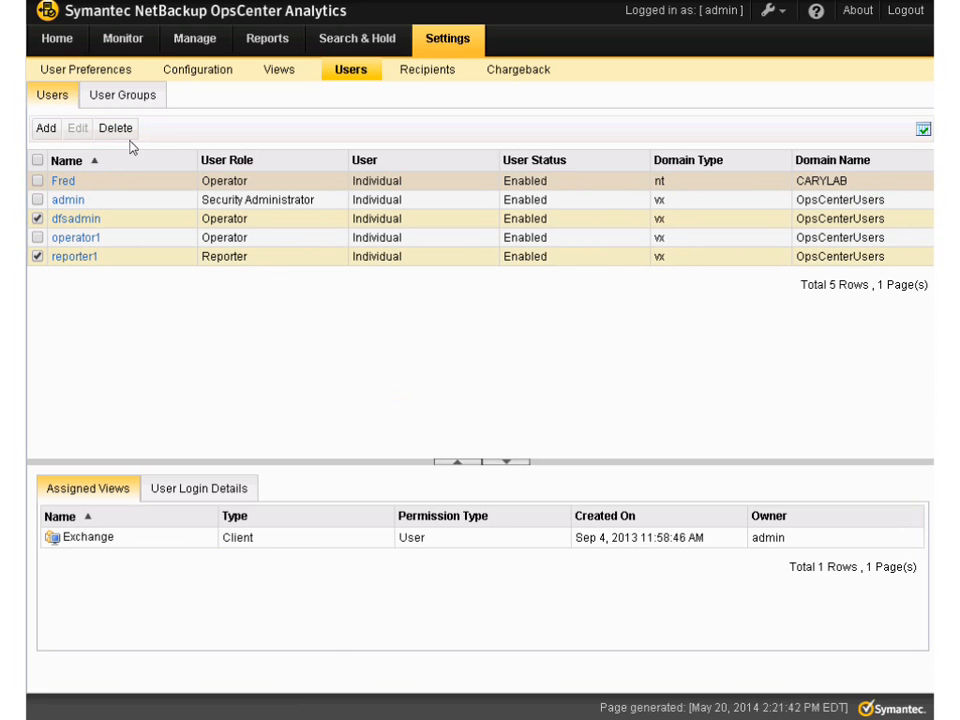
Create an OpsCenter view named ndmp_VIEW with the view type Policy
{"action": "left_click", "coordinate": [279, 70]}
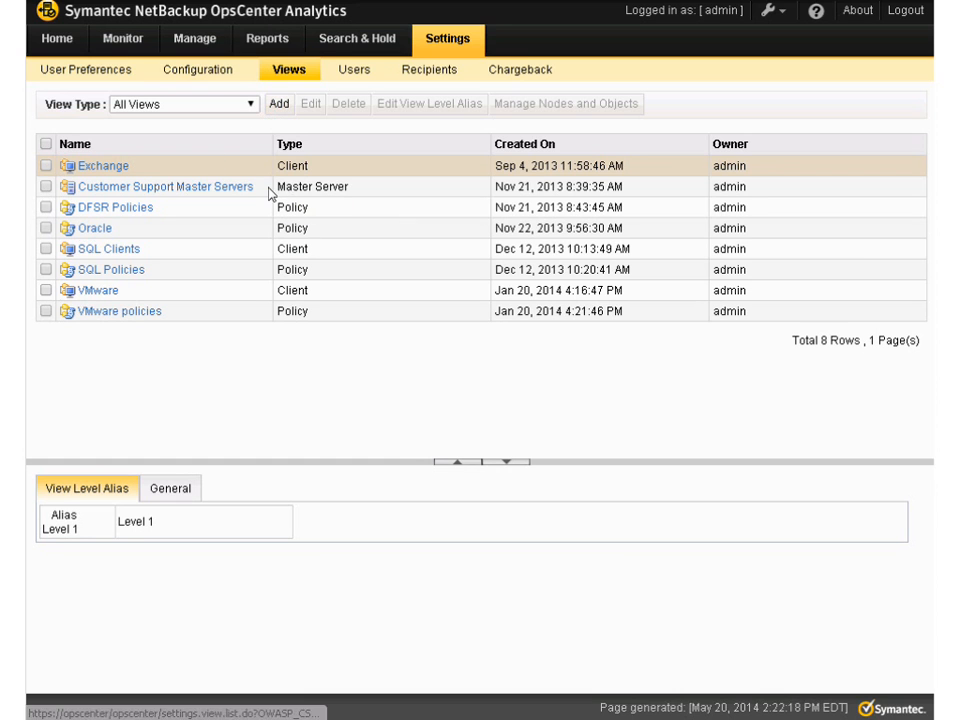
{"action": "left_click", "coordinate": [280, 110]}
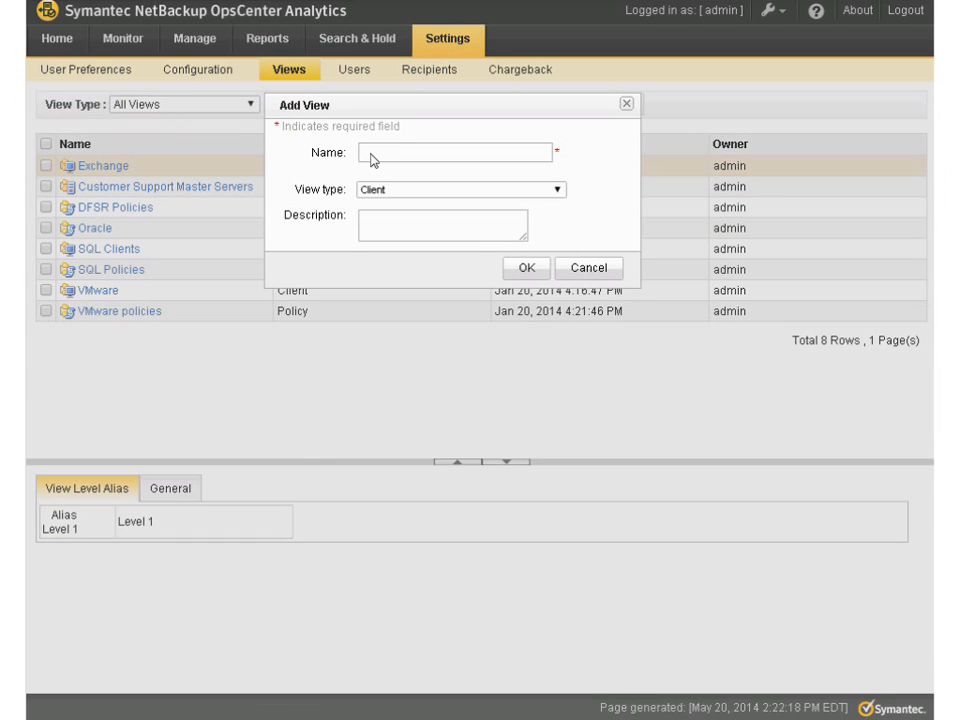
{"action": "type", "text": "eXC"}
{"action": "type", "text": "ndmp"}
{"action": "type", "text": "_VIEW"}
{"action": "left_click", "coordinate": [561, 194]}
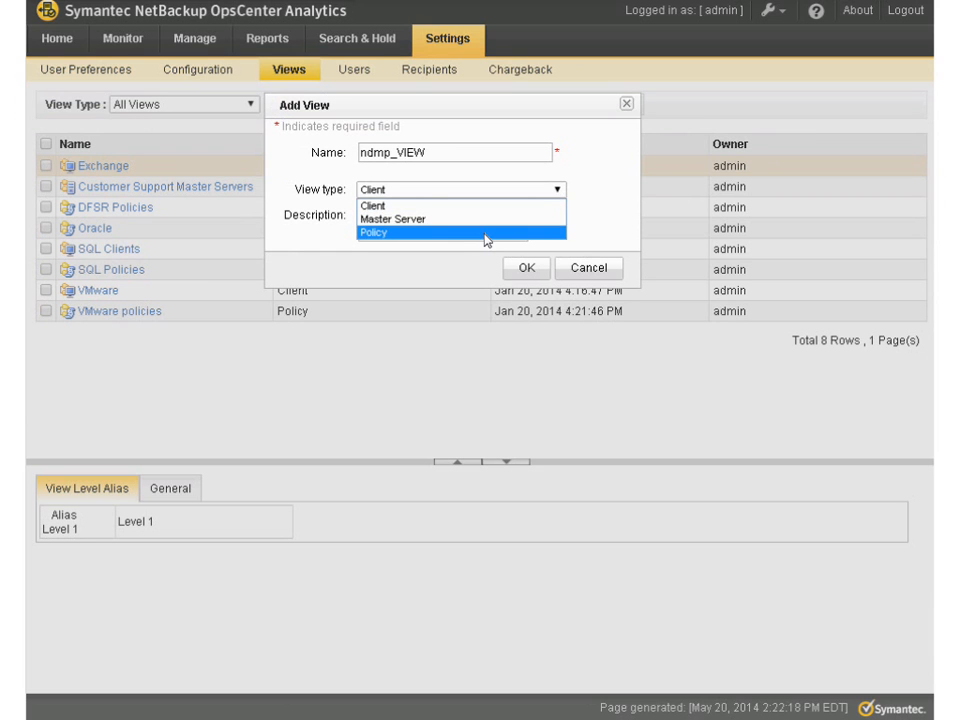
{"action": "left_click", "coordinate": [486, 240]}
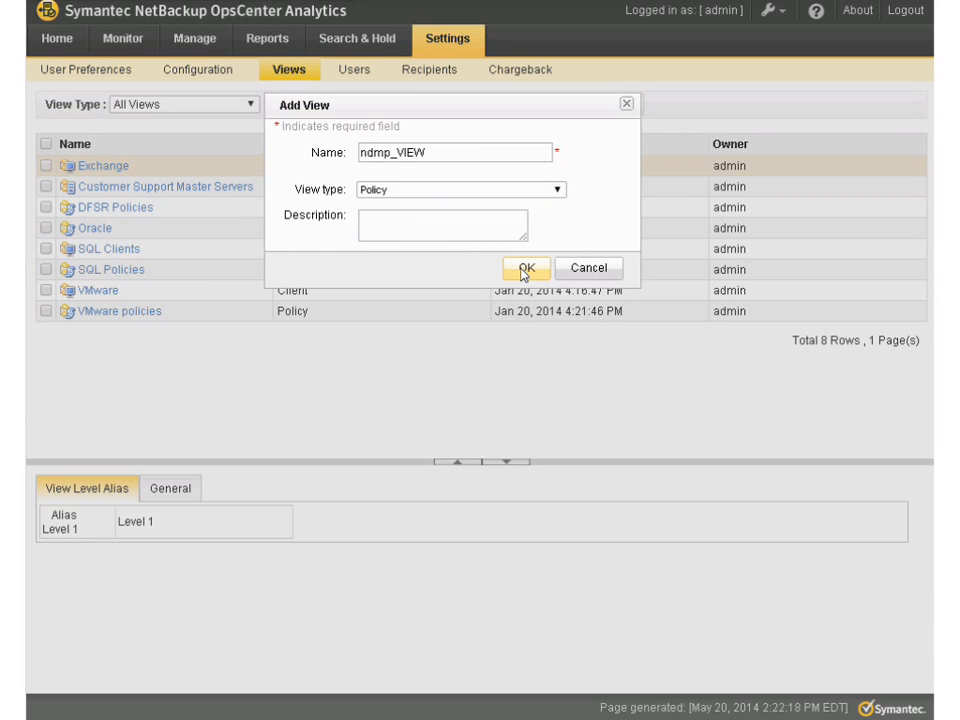
{"action": "left_click", "coordinate": [524, 270]}
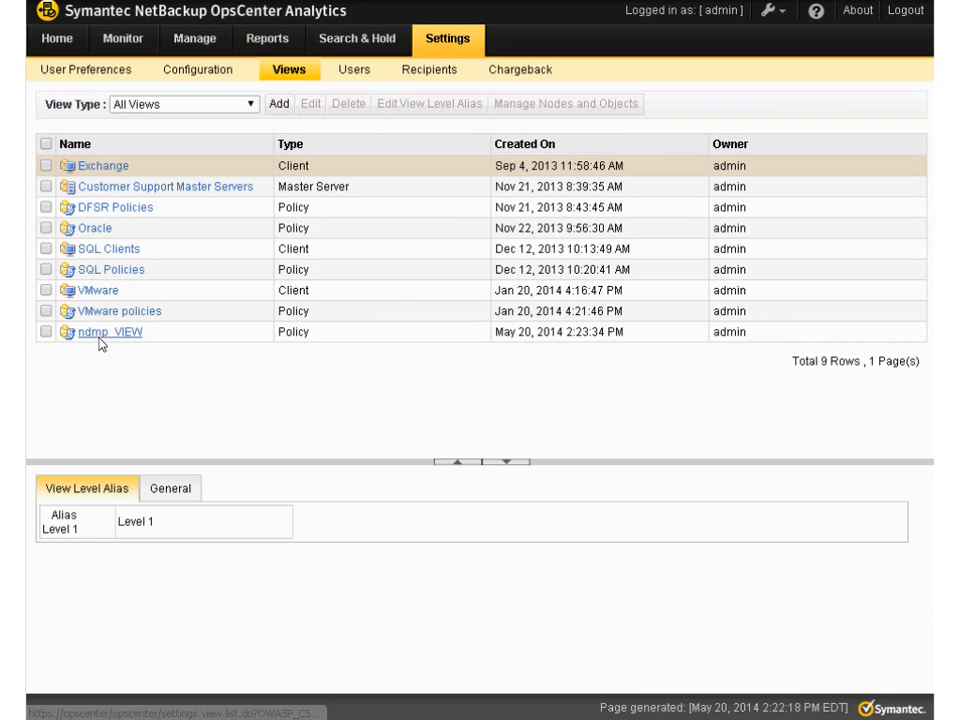
Select the ndmp_VIEW view and examine its editable properties, leaving them without saving changes
{"action": "left_click", "coordinate": [46, 333]}
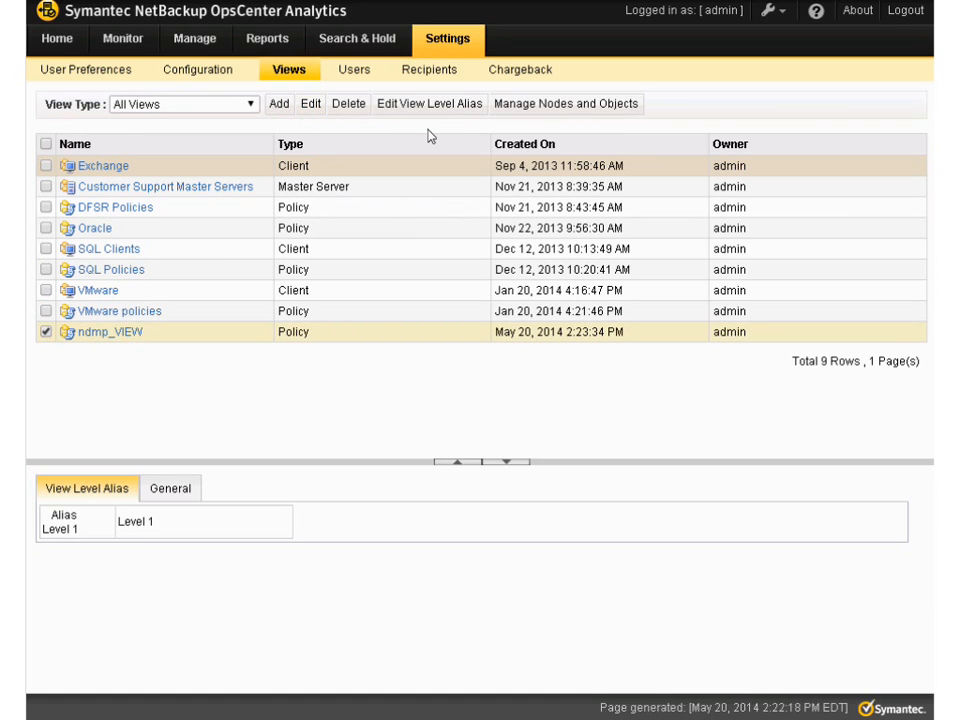
{"action": "left_click", "coordinate": [311, 104]}
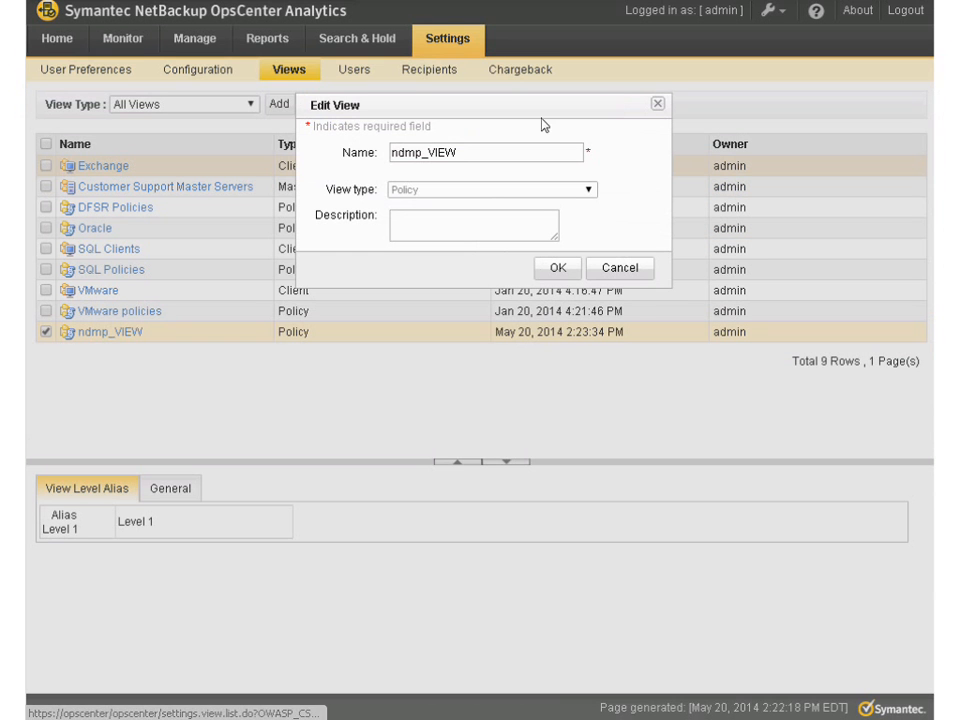
{"action": "left_click", "coordinate": [617, 268]}
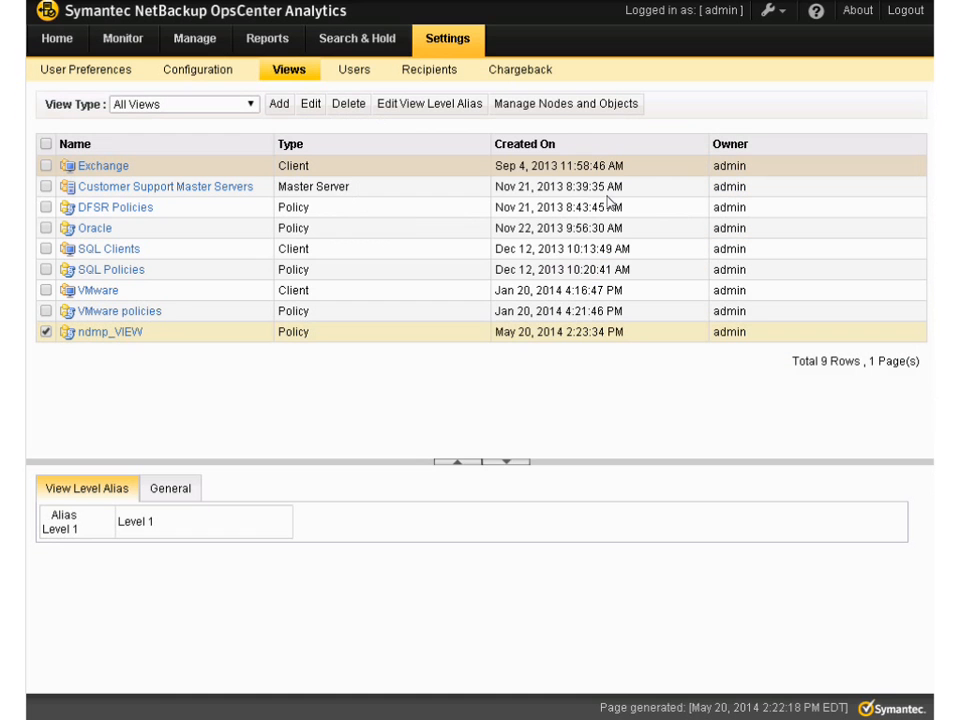
Manage the nodes of ndmp_VIEW and add two nodes named NetApp and EMC beneath it
{"action": "left_click", "coordinate": [576, 111]}
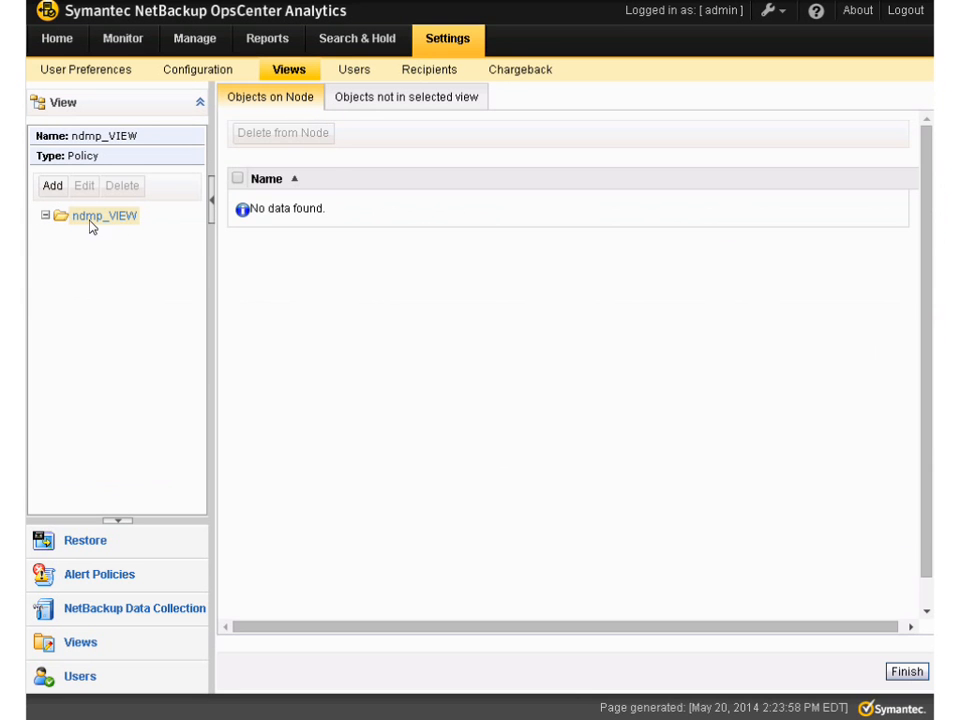
{"action": "left_click", "coordinate": [50, 186]}
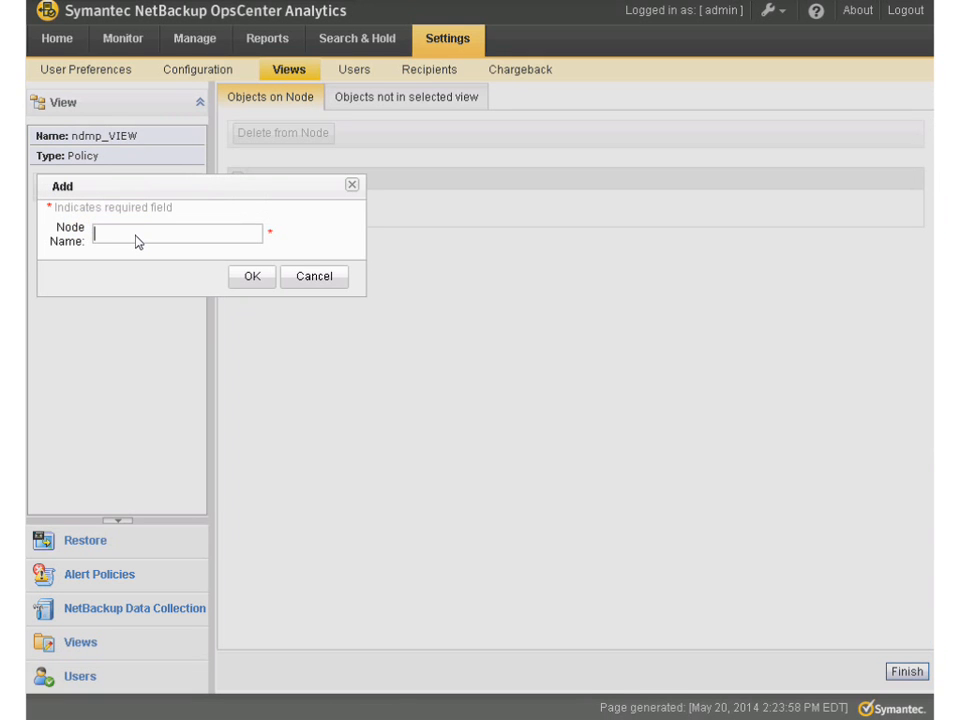
{"action": "type", "text": "nET"}
{"action": "key", "text": "BackSpace"}
{"action": "key", "text": "BackSpace"}
{"action": "type", "text": "NetApp"}
{"action": "left_click", "coordinate": [248, 281]}
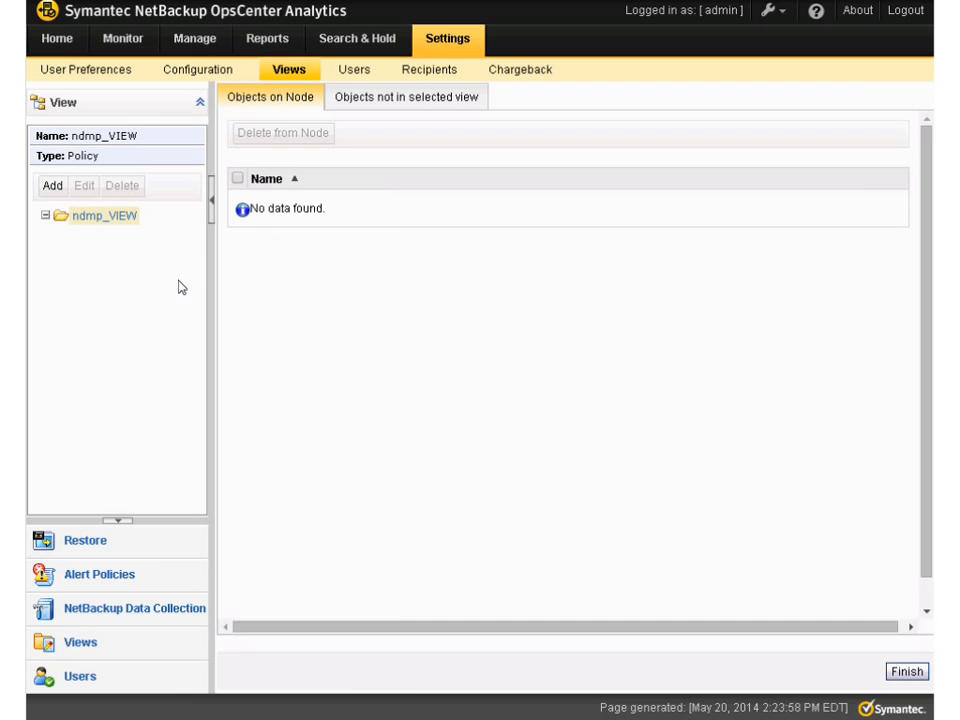
{"action": "left_click", "coordinate": [54, 189]}
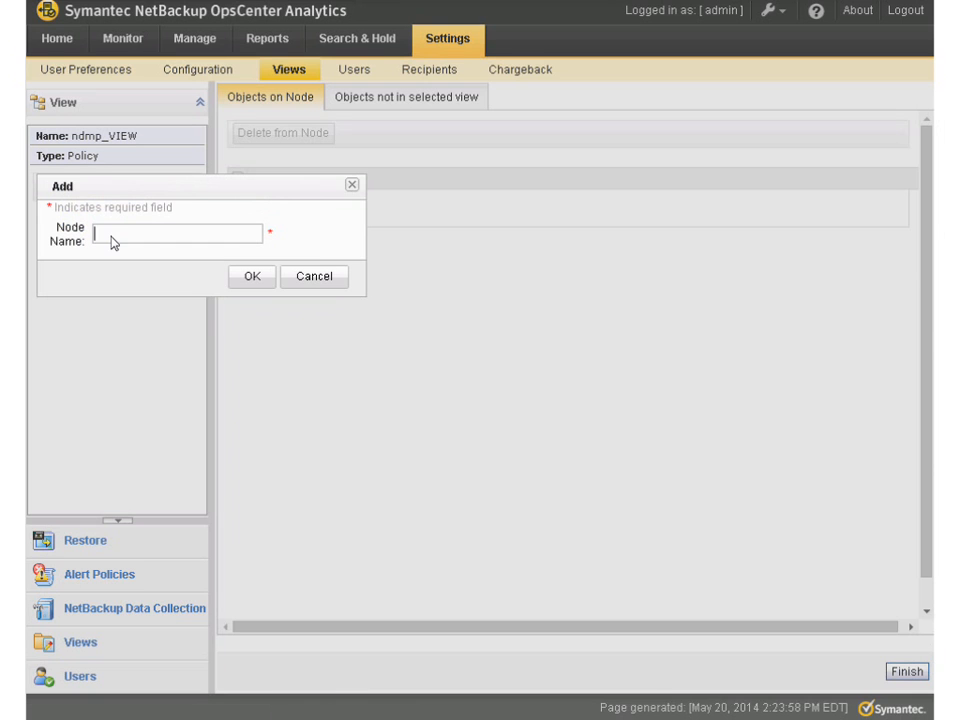
{"action": "left_click", "coordinate": [253, 280]}
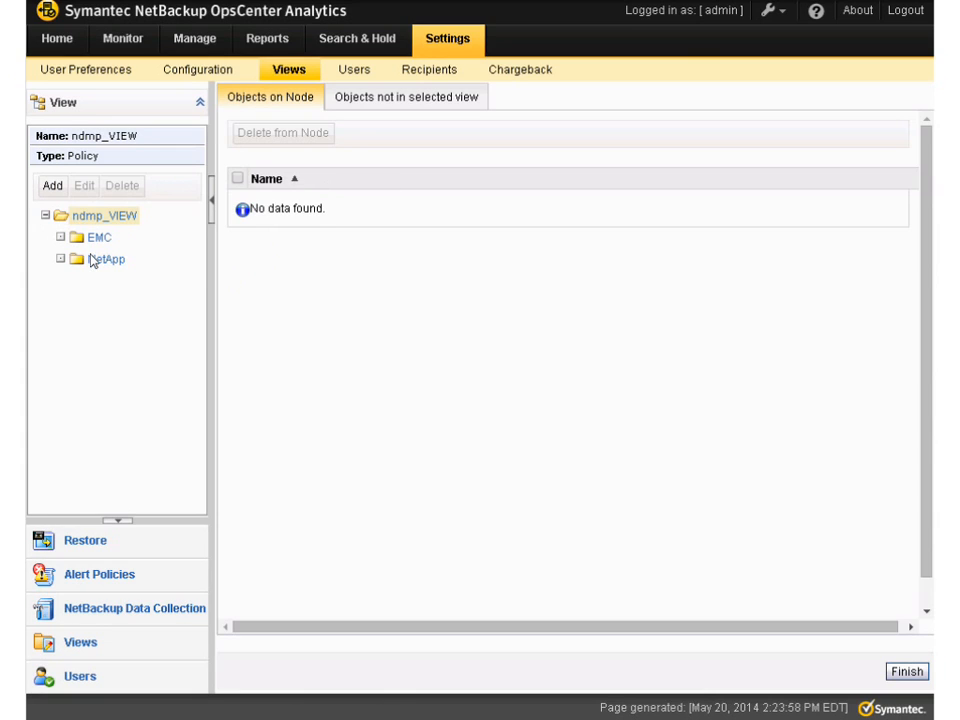
Filter the objects outside the view by Other Policies and add Fas270a, NDMP_busch and NDMP_super8 to the NetApp node
{"action": "left_click", "coordinate": [384, 104]}
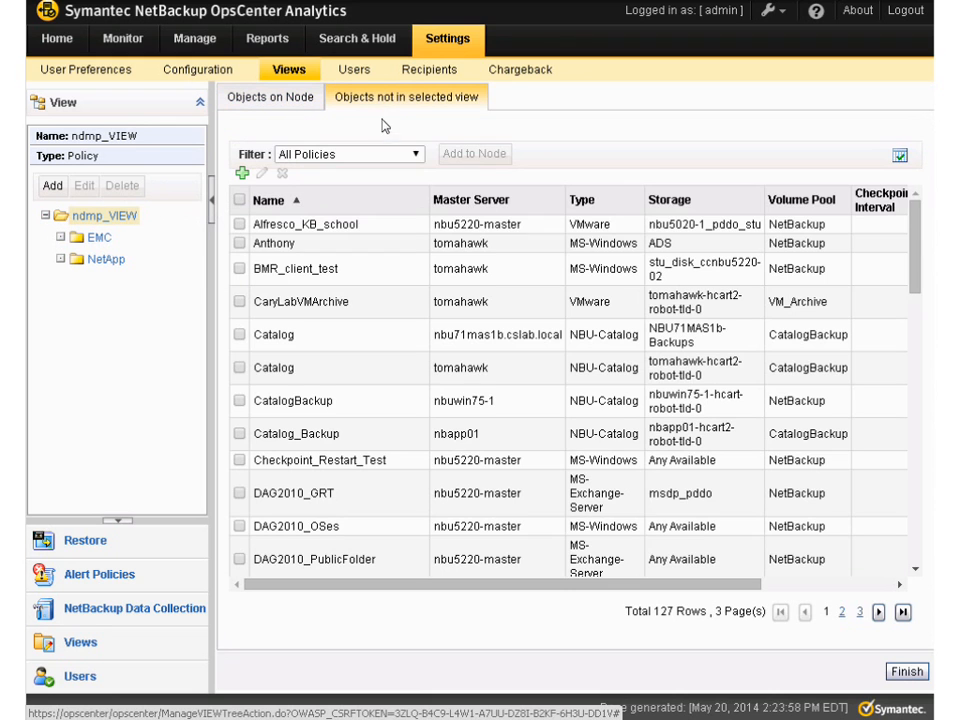
{"action": "left_click", "coordinate": [416, 155]}
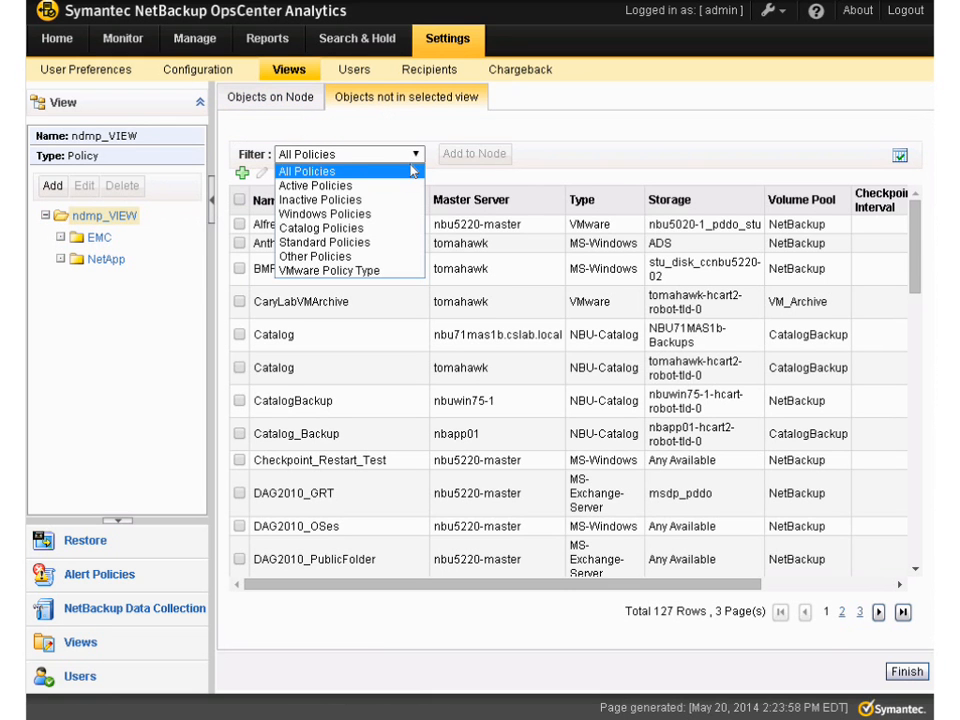
{"action": "left_click", "coordinate": [359, 257]}
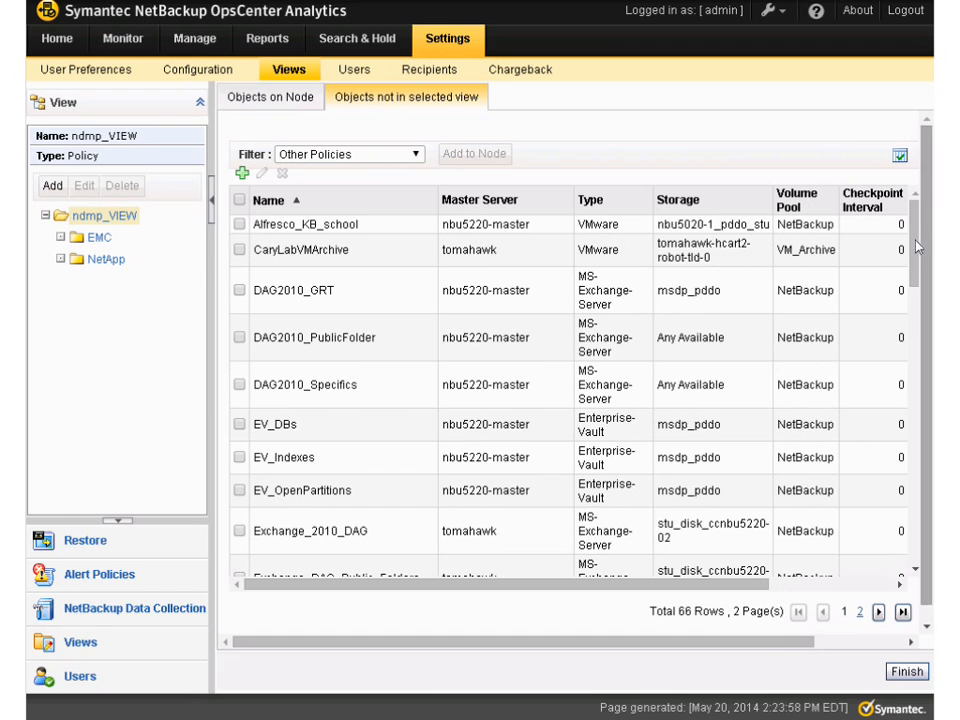
{"action": "scroll", "coordinate": [352, 444], "scroll_direction": "down", "scroll_amount": 4}
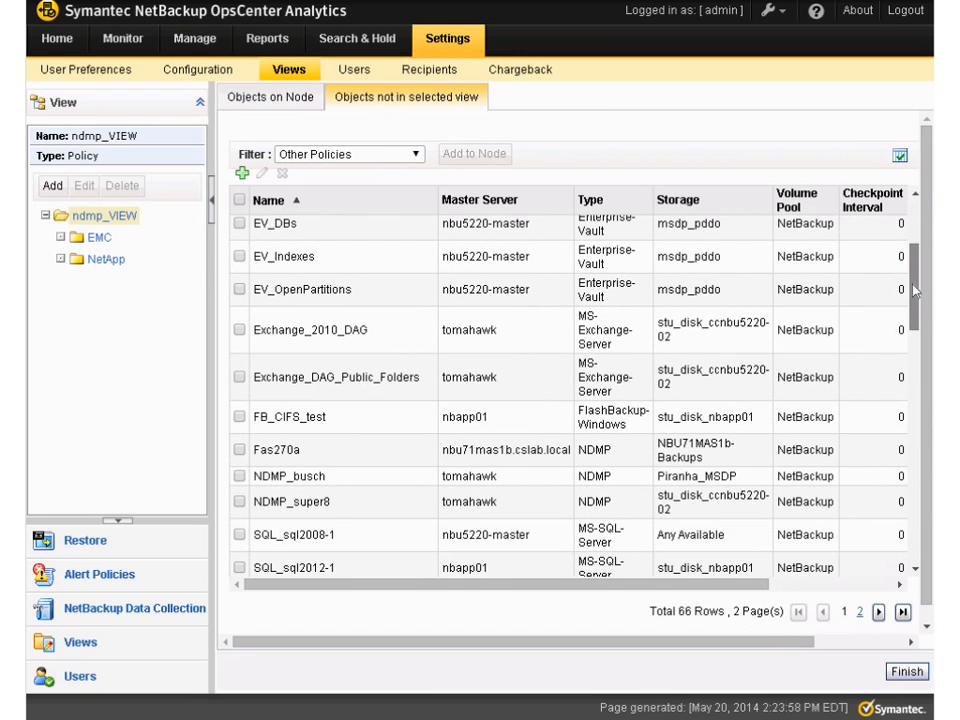
{"action": "left_click", "coordinate": [239, 450]}
{"action": "left_click", "coordinate": [239, 477]}
{"action": "left_click", "coordinate": [239, 502]}
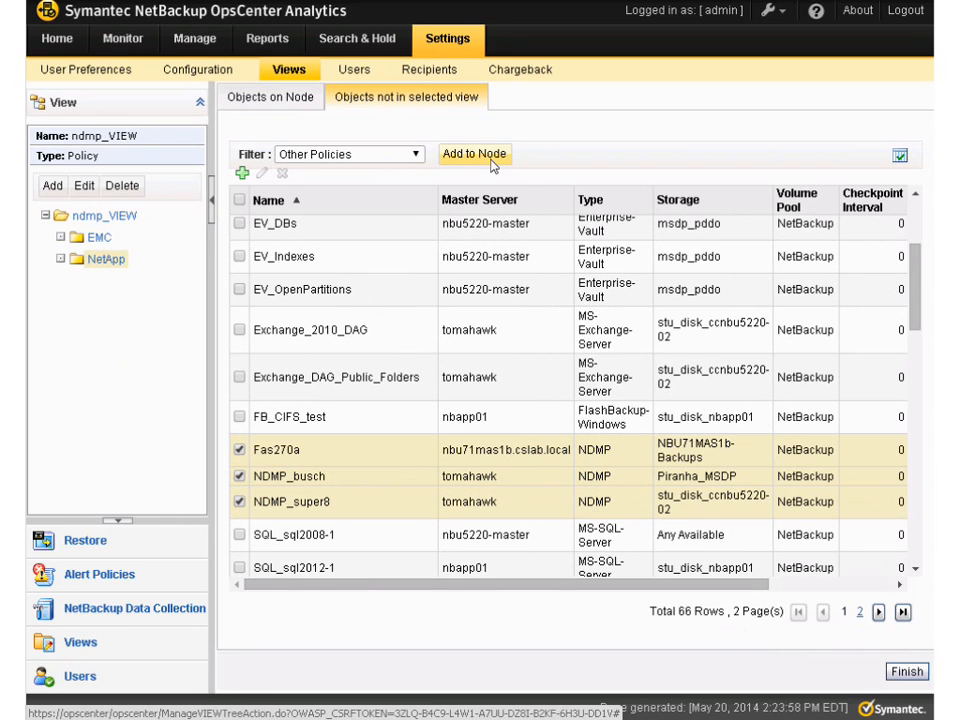
{"action": "left_click", "coordinate": [491, 160]}
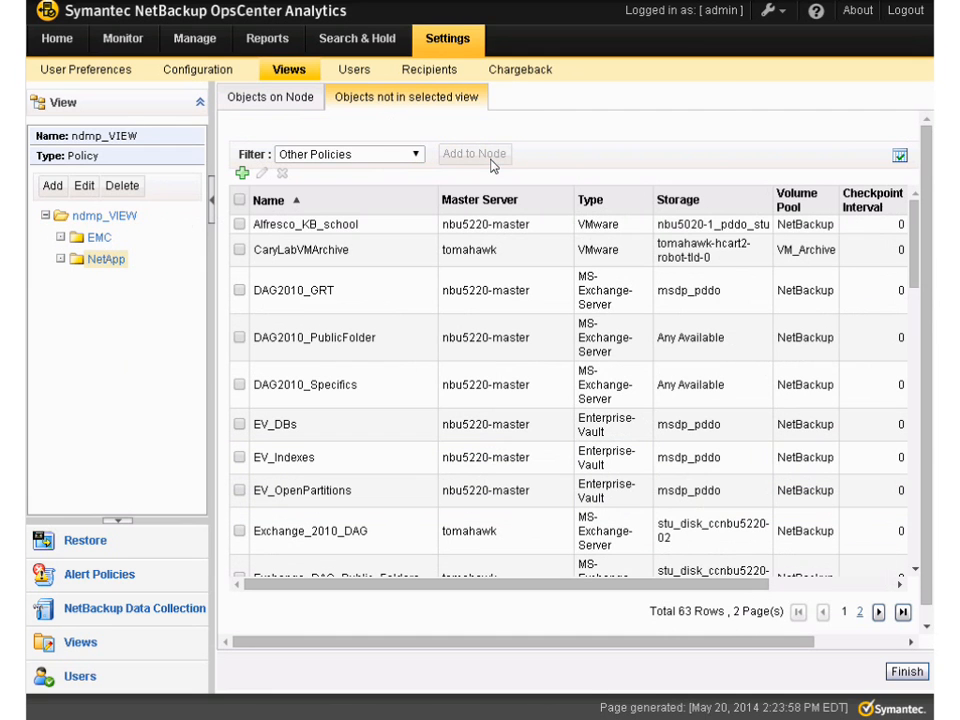
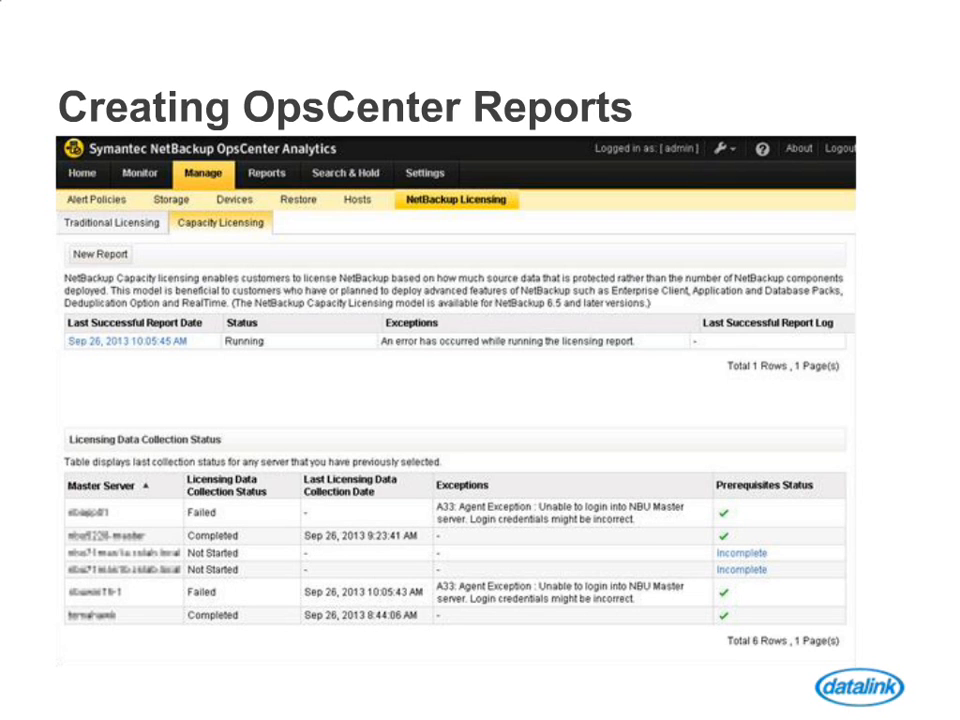
Log in to OpsCenter Analytics as admin and display the list of report templates
{"action": "key", "text": "Right"}
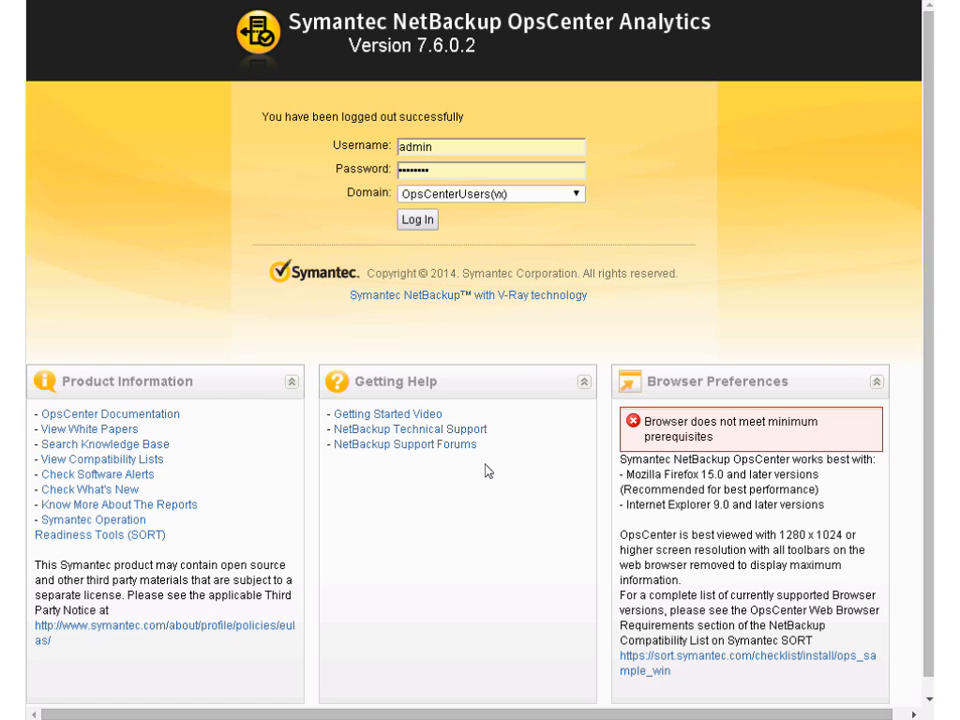
{"action": "left_click", "coordinate": [420, 222]}
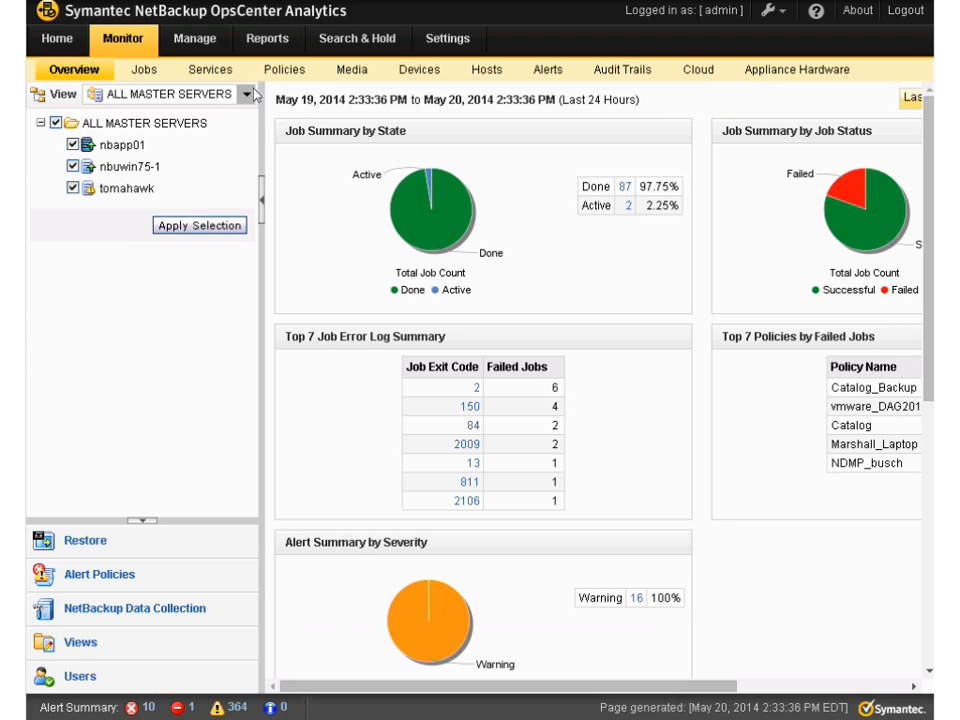
{"action": "left_click", "coordinate": [267, 39]}
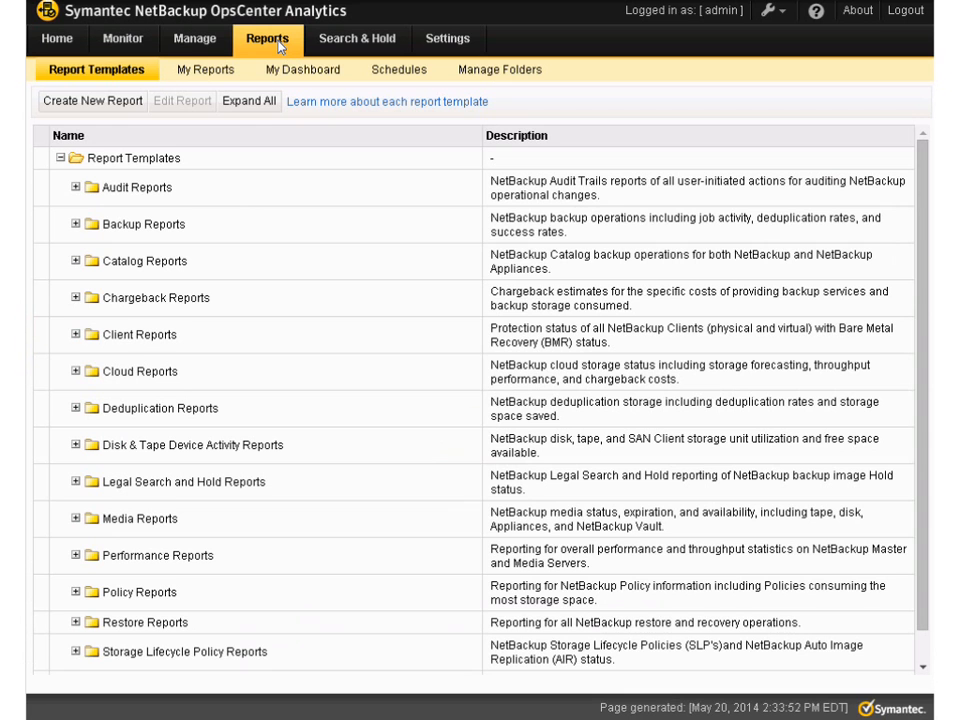
{"action": "left_click", "coordinate": [260, 104]}
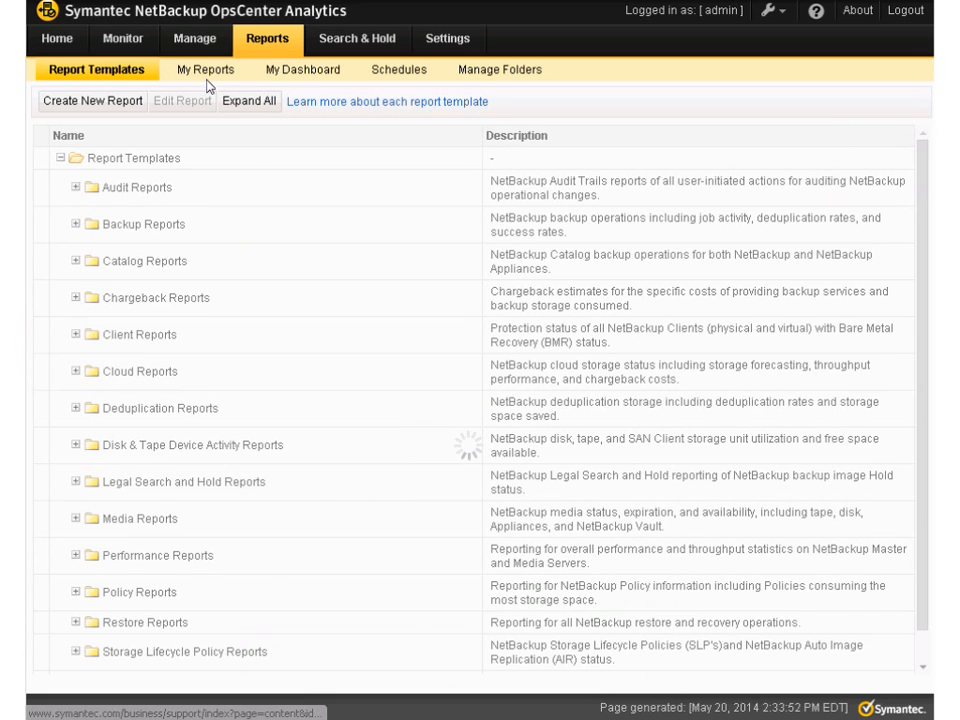
Start creating a new report with the Run SQL Query option
{"action": "left_click", "coordinate": [92, 104]}
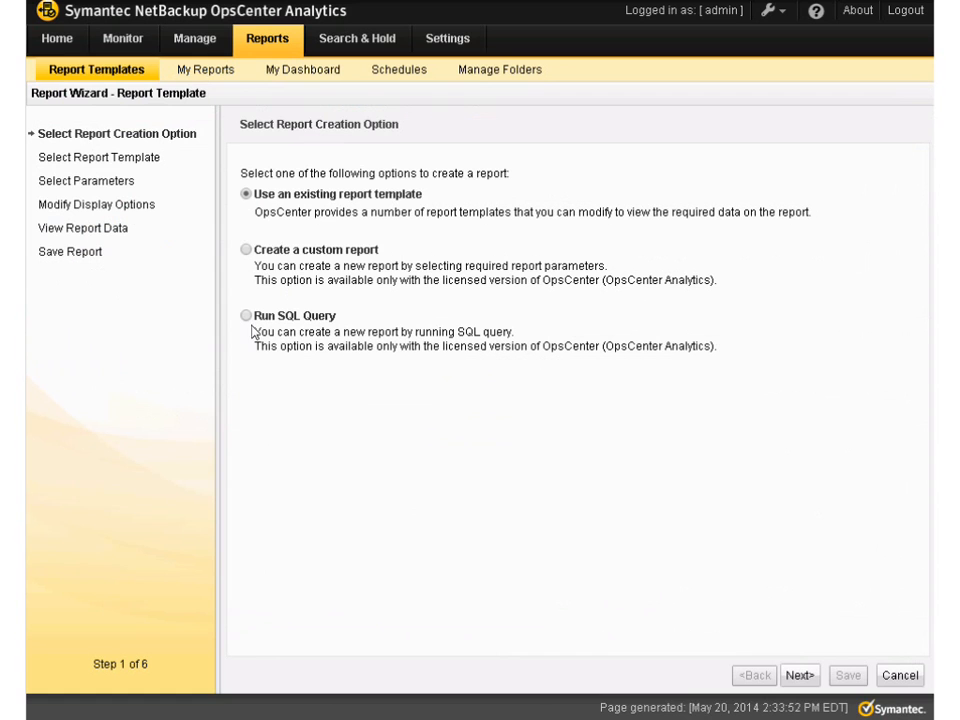
{"action": "left_click", "coordinate": [247, 316]}
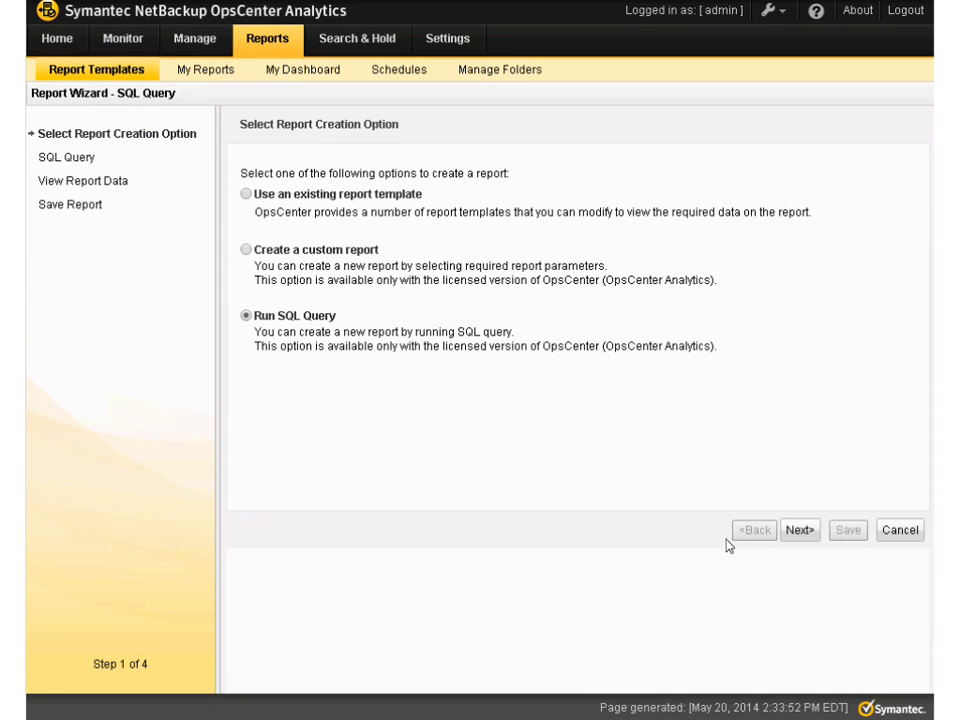
{"action": "left_click", "coordinate": [798, 531]}
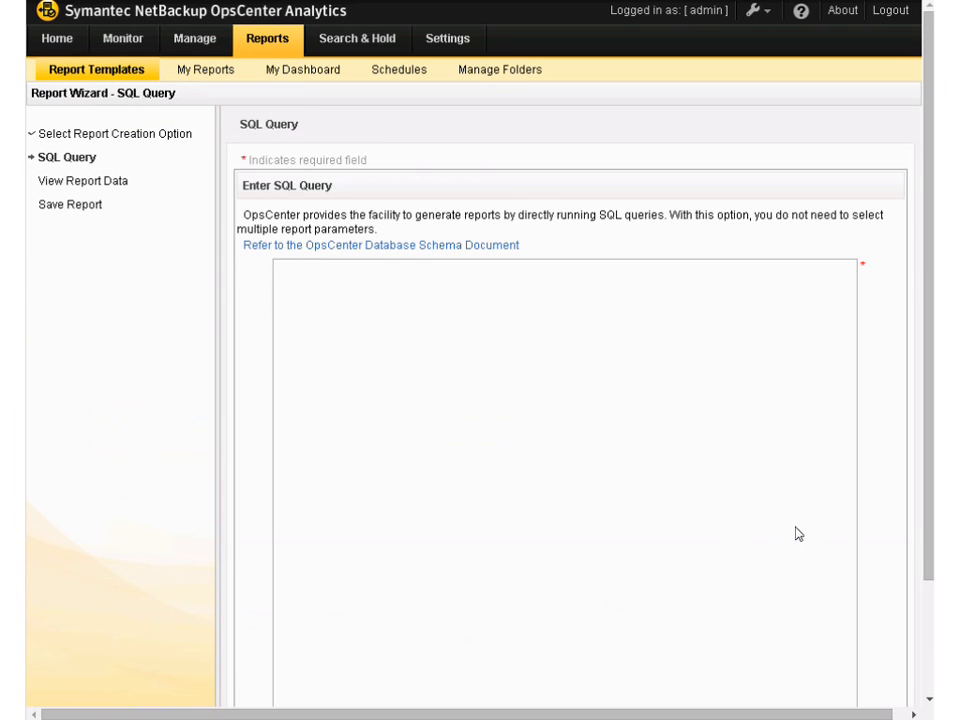
Open the OpsCenter Database Schema Document and look through its entity diagrams, example queries and special notes
{"action": "left_click", "coordinate": [484, 253]}
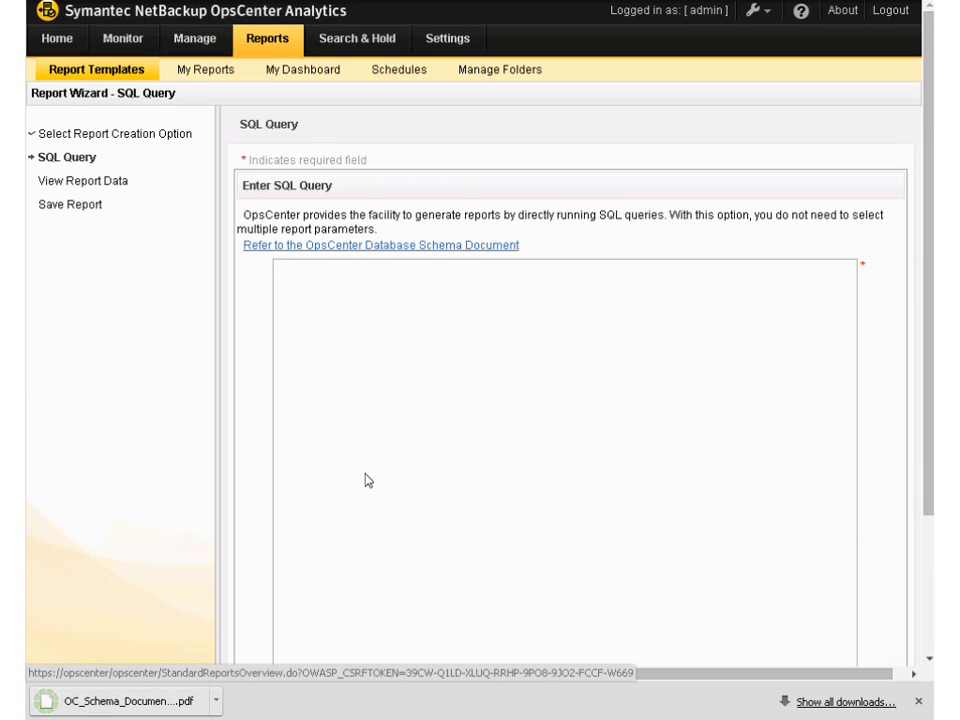
{"action": "left_click", "coordinate": [192, 712]}
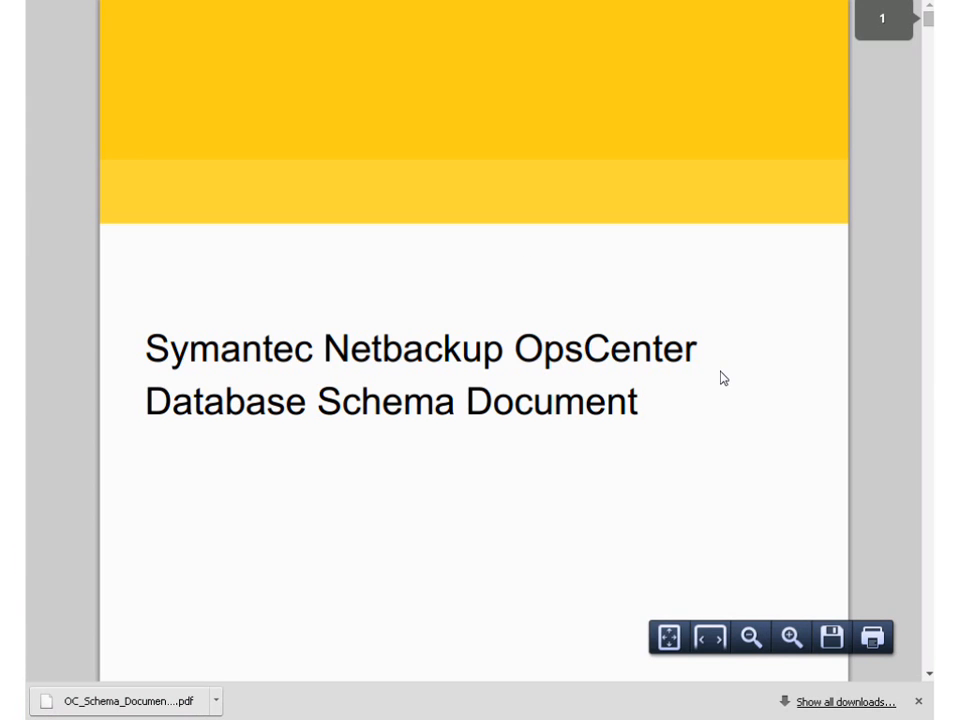
{"action": "left_click", "coordinate": [675, 641]}
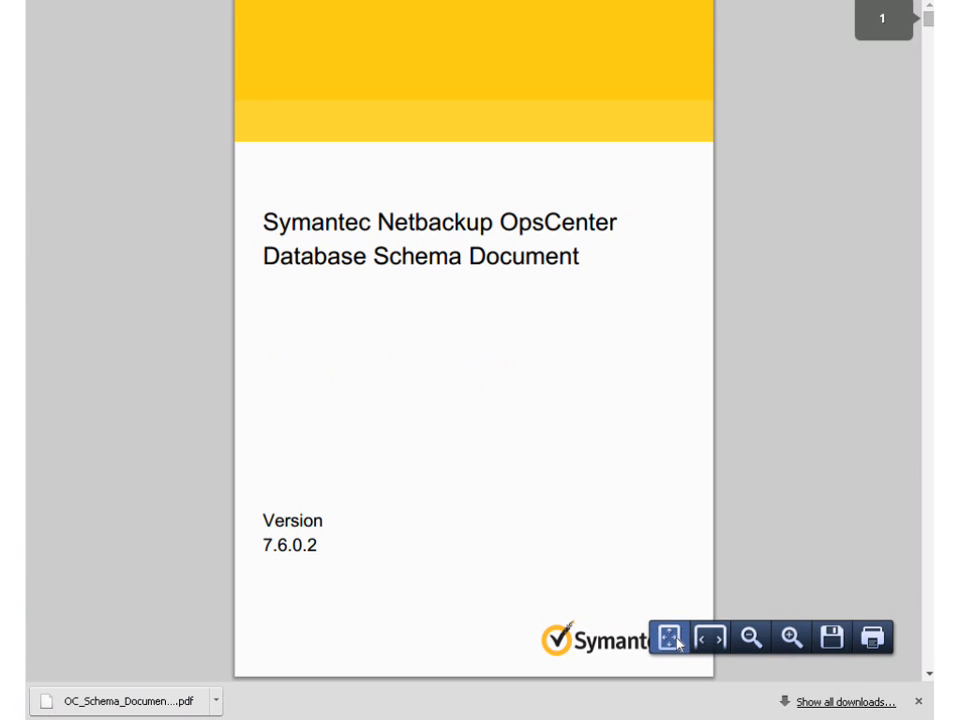
{"action": "scroll", "coordinate": [928, 395], "scroll_direction": "down", "scroll_amount": 5}
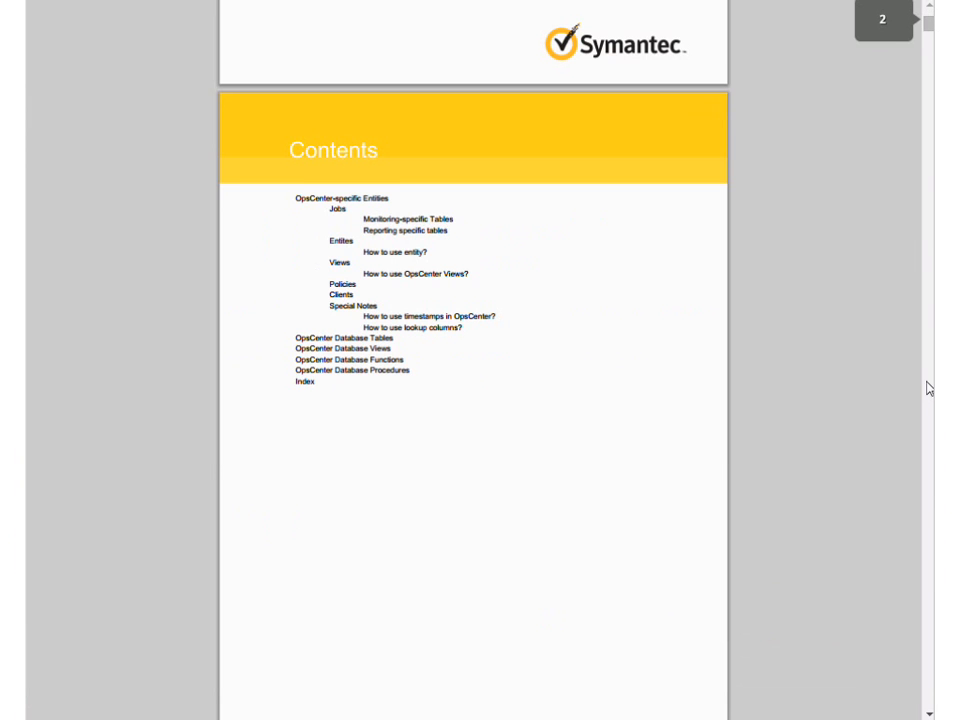
{"action": "scroll", "coordinate": [926, 86], "scroll_direction": "down", "scroll_amount": 7}
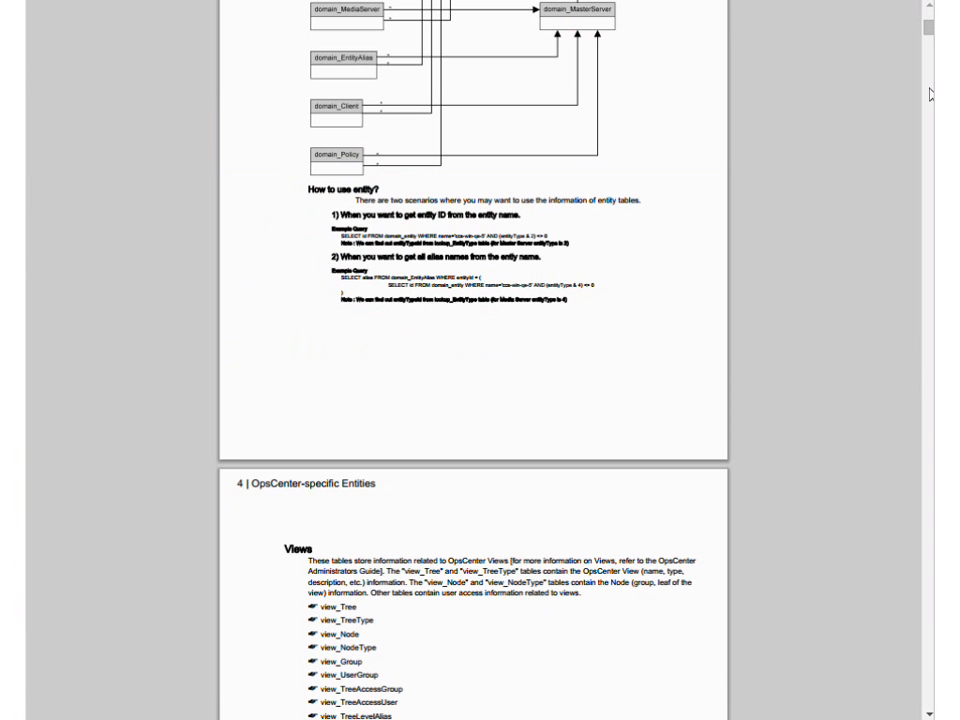
{"action": "scroll", "coordinate": [930, 94], "scroll_direction": "down", "scroll_amount": 5}
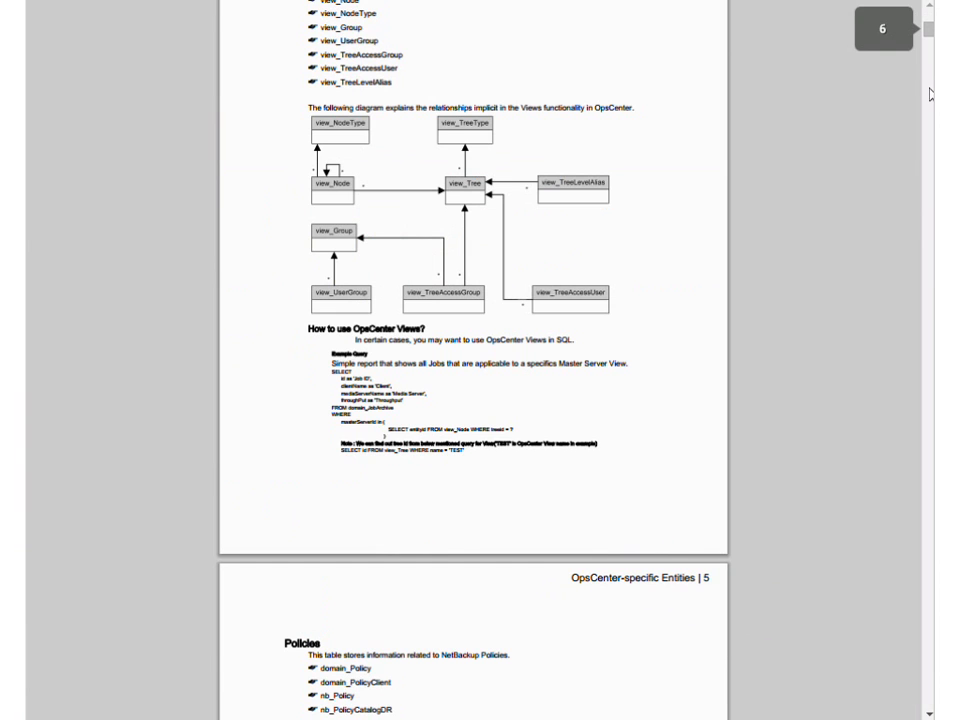
{"action": "scroll", "coordinate": [930, 94], "scroll_direction": "down", "scroll_amount": 8}
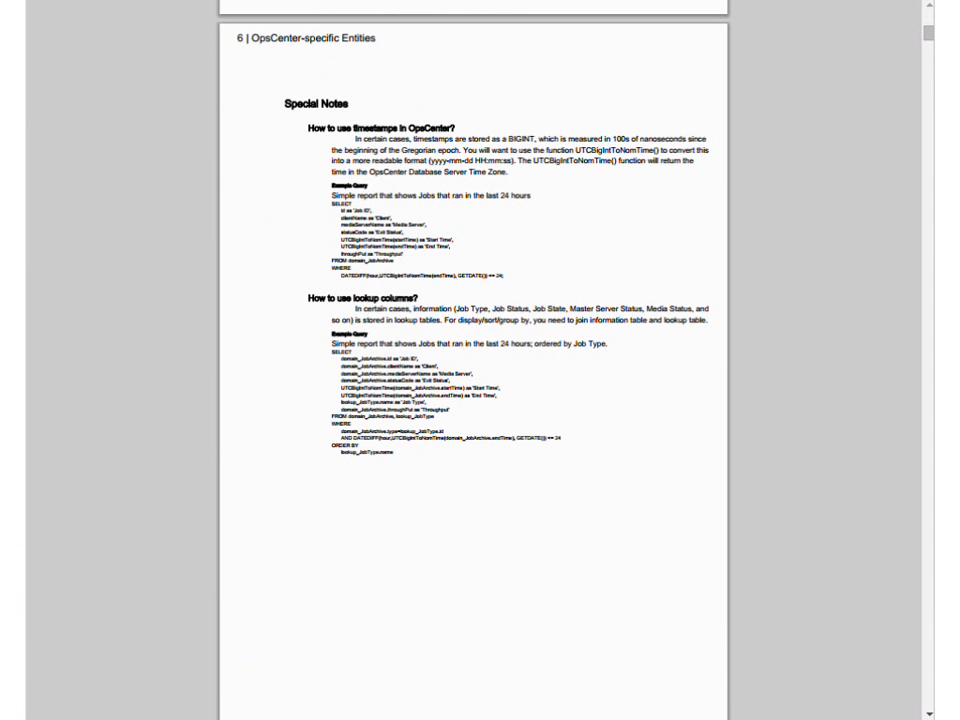
Copy the whole dedup jobs SELECT query from TextPad and paste it into the report wizard's SQL query
{"action": "left_click", "coordinate": [375, 1]}
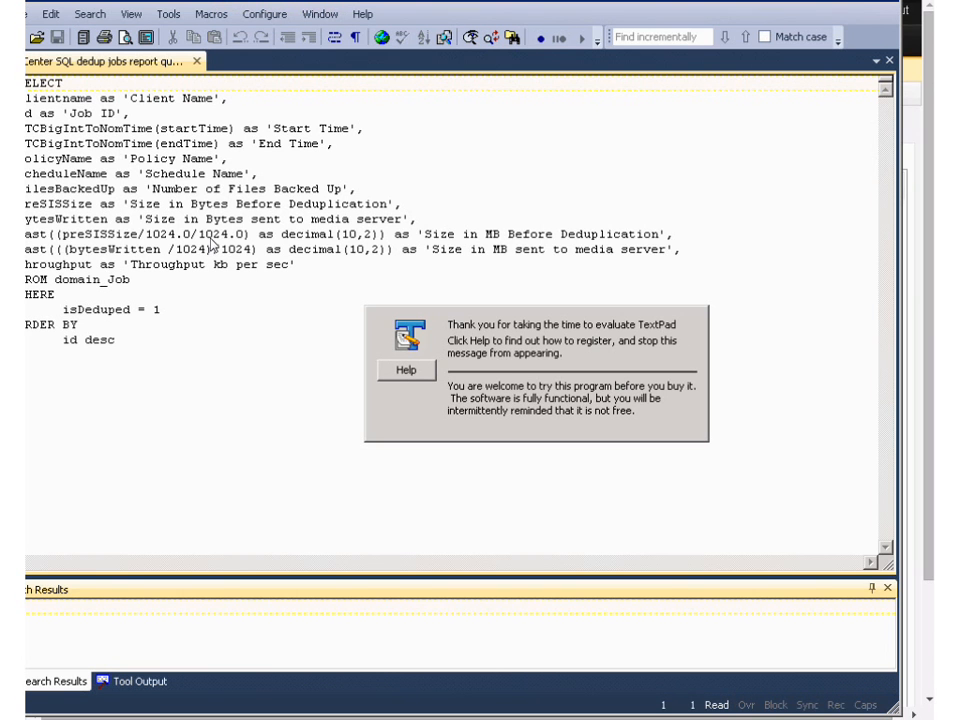
{"action": "left_click_drag", "start_coordinate": [140, 349], "coordinate": [24, 80]}
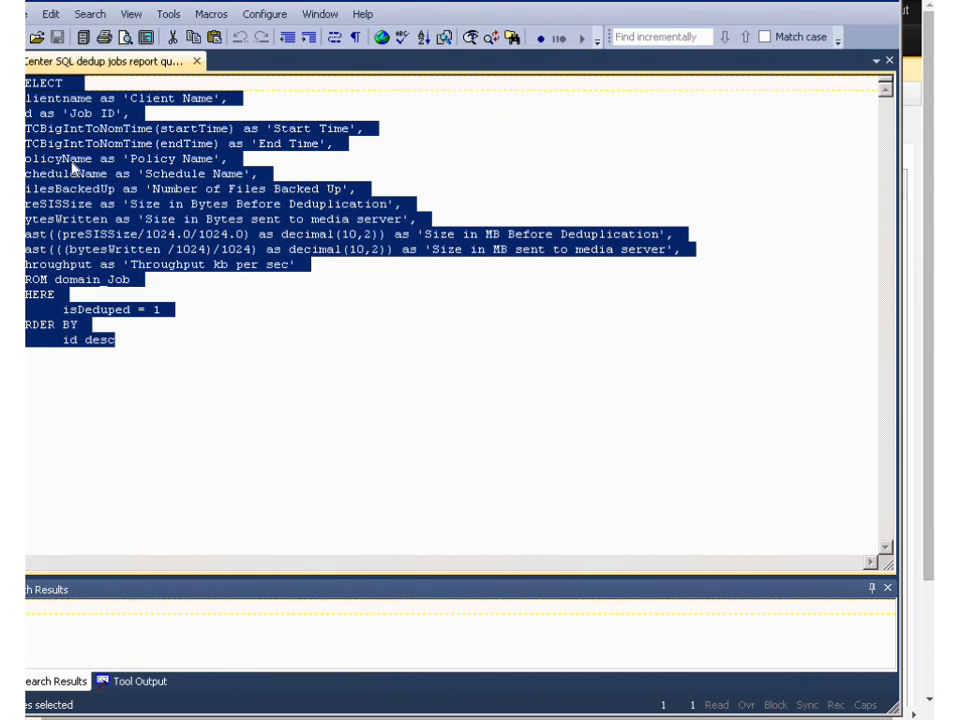
{"action": "left_click", "coordinate": [858, 5]}
{"action": "left_click", "coordinate": [411, 304]}
{"action": "type", "text": "SELECT clientname as 'Client Name', id as 'Job ID', UTCBigIntToNomTime(startTime) as 'Start Time', UTCBigIntToNomTime(endTime) as 'End Time', policyName as 'Policy Name', scheduleName as 'Schedule Name', filesBackedUp as 'Number of Files Backed Up', preSISSize as 'Size in Bytes Before Deduplication', bytesWritten as 'Size in Bytes sent to media server', cast((preSISSize/1024.0/1024.0) as decimal(10,2)) as 'Size in MB Before Deduplication', cast(((bytesWritten /1024)/1024) as decimal(10,2)) as 'Size in MB sent to media server', throughput as 'Throughput kb per sec' FROM domain_Job WHERE \tisDeduped = 1 ORDER BY \tid desc"}
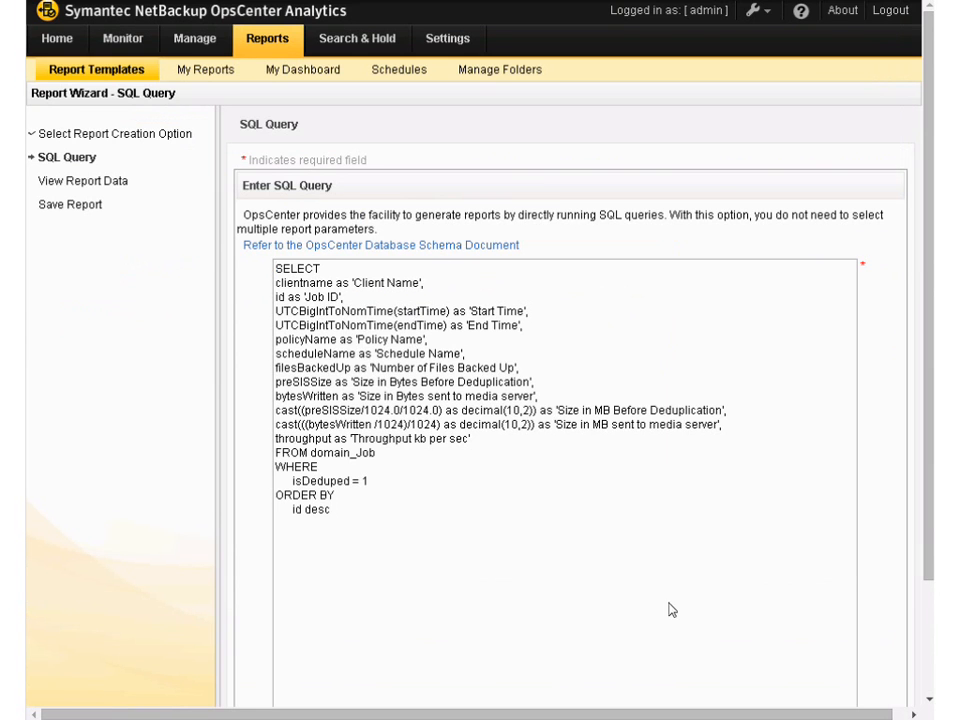
Run the pasted SQL query and look through the rows of the generated report data
{"action": "left_click", "coordinate": [925, 656]}
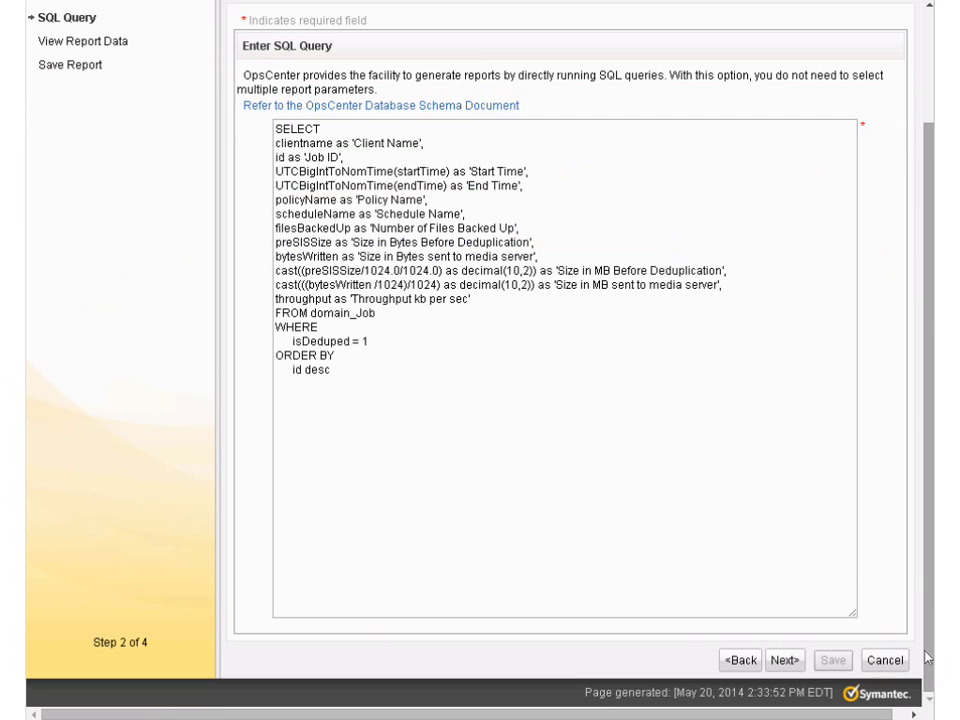
{"action": "left_click", "coordinate": [785, 660]}
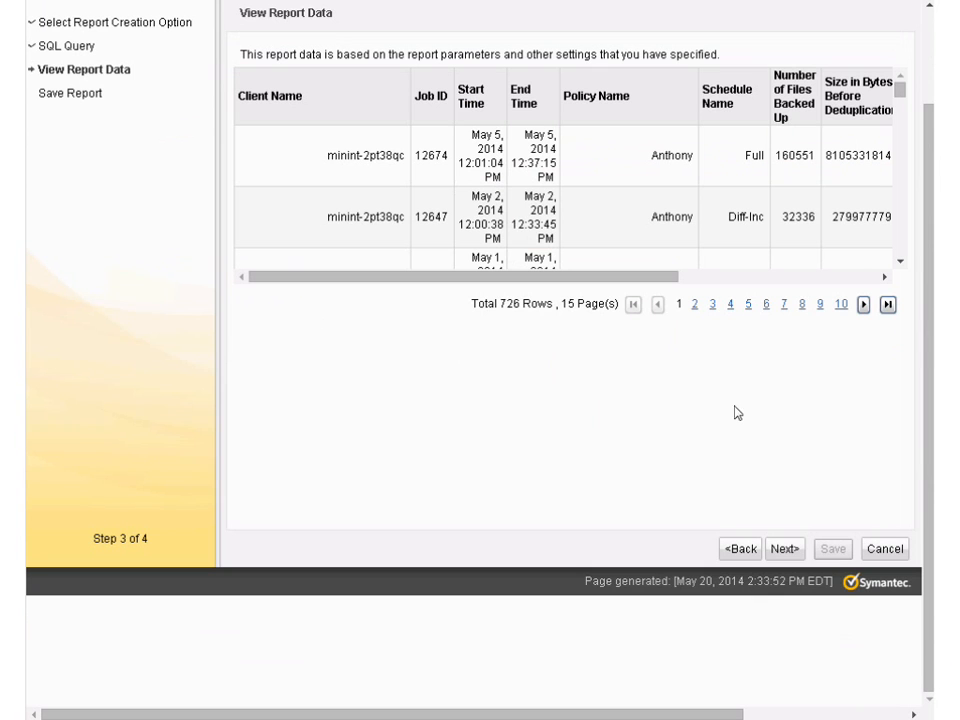
{"action": "left_click", "coordinate": [900, 261]}
{"action": "left_click_drag", "start_coordinate": [900, 261], "coordinate": [900, 261]}
{"action": "left_click_drag", "start_coordinate": [901, 194], "coordinate": [902, 87]}
Save the report as Dedupe 1 in the Public Reports folder and finish the wizard
{"action": "left_click", "coordinate": [791, 549]}
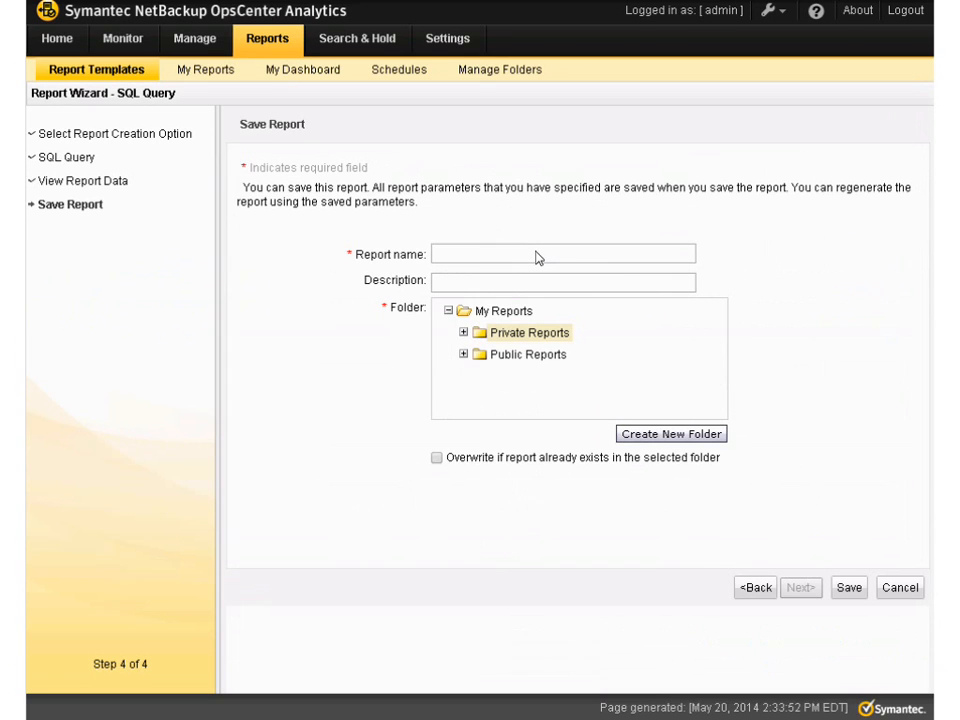
{"action": "left_click", "coordinate": [536, 258]}
{"action": "left_click", "coordinate": [464, 356]}
{"action": "left_click", "coordinate": [545, 360]}
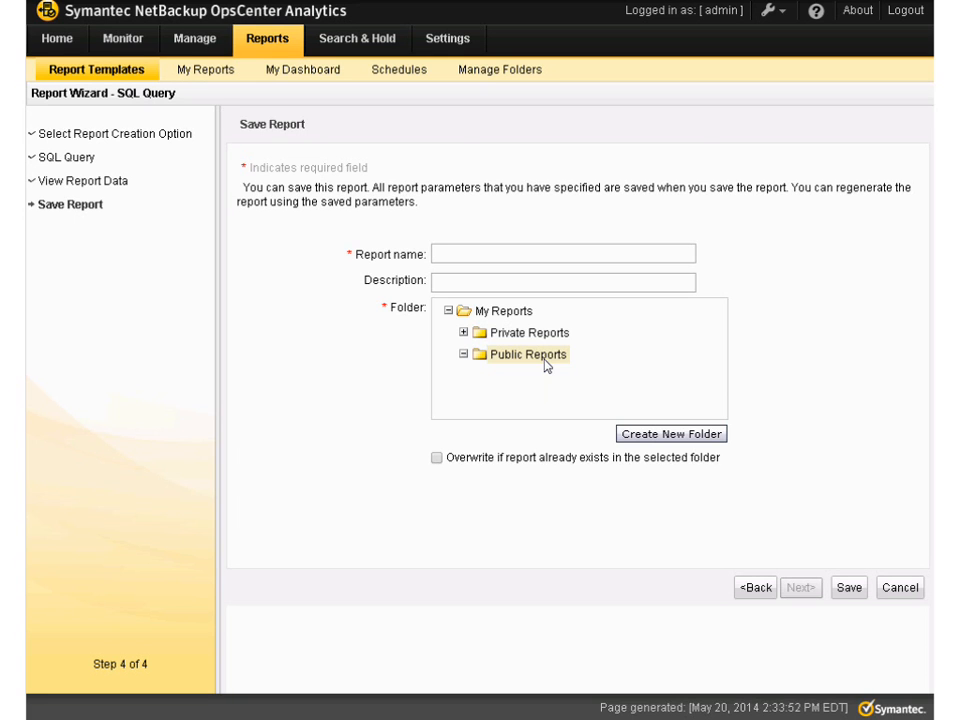
{"action": "left_click", "coordinate": [505, 254]}
{"action": "type", "text": "Dedupe 1"}
{"action": "left_click", "coordinate": [851, 599]}
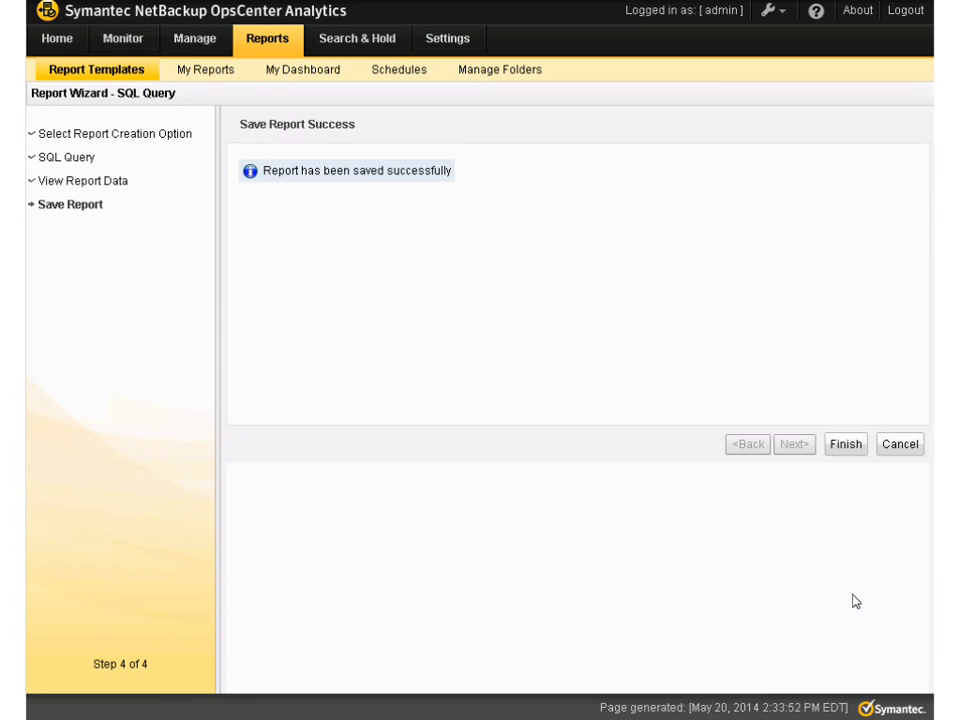
{"action": "left_click", "coordinate": [859, 450]}
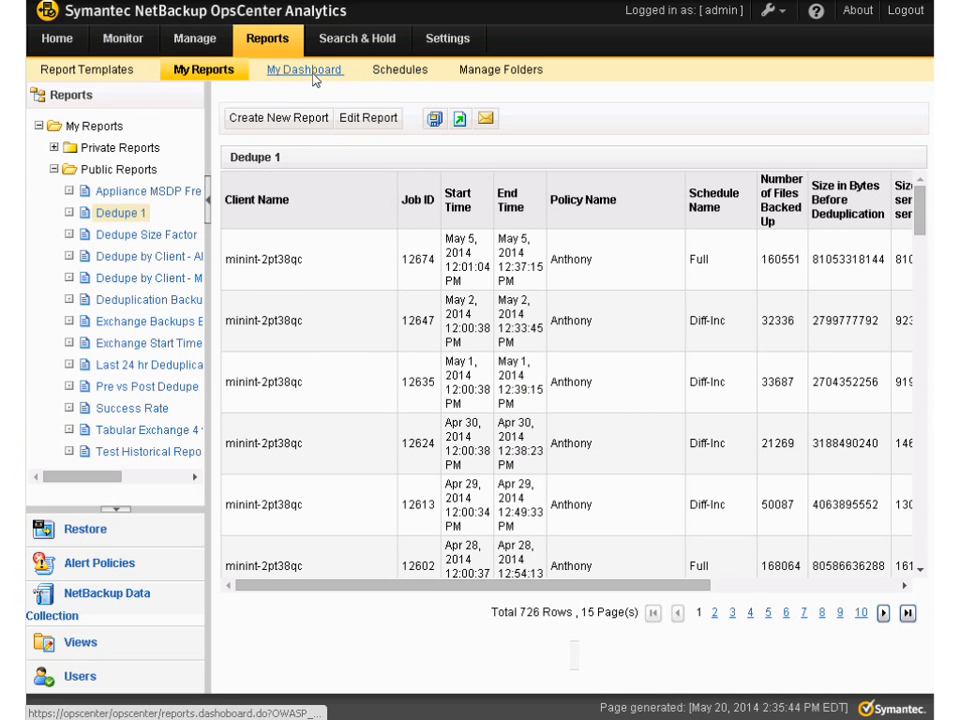
Add a report schedule named Dedupe1 with the PDF format
{"action": "left_click", "coordinate": [400, 81]}
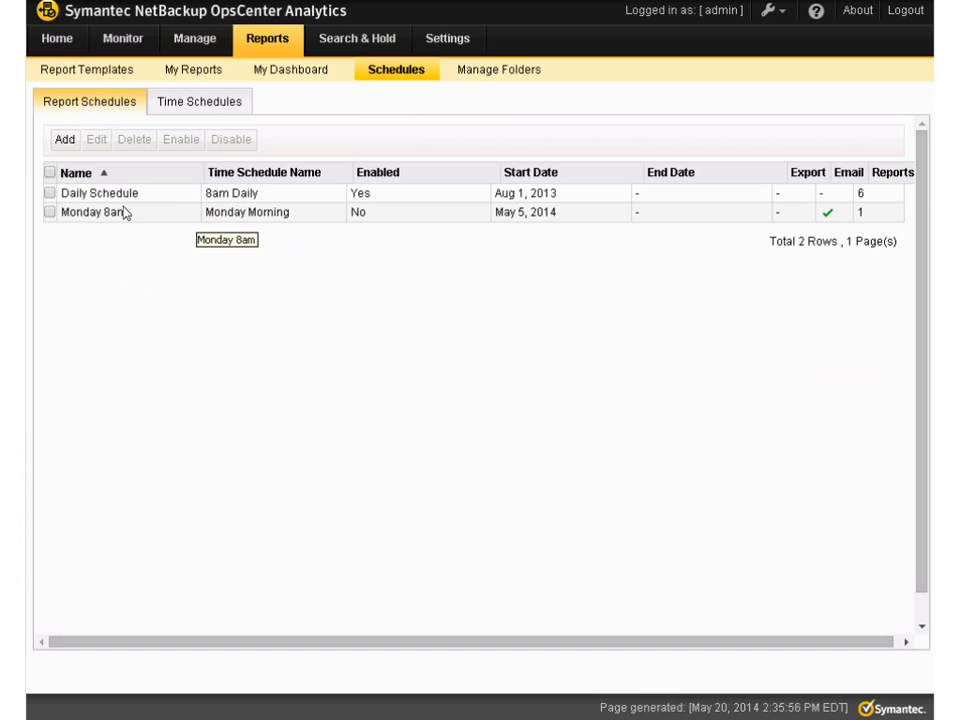
{"action": "left_click", "coordinate": [64, 141]}
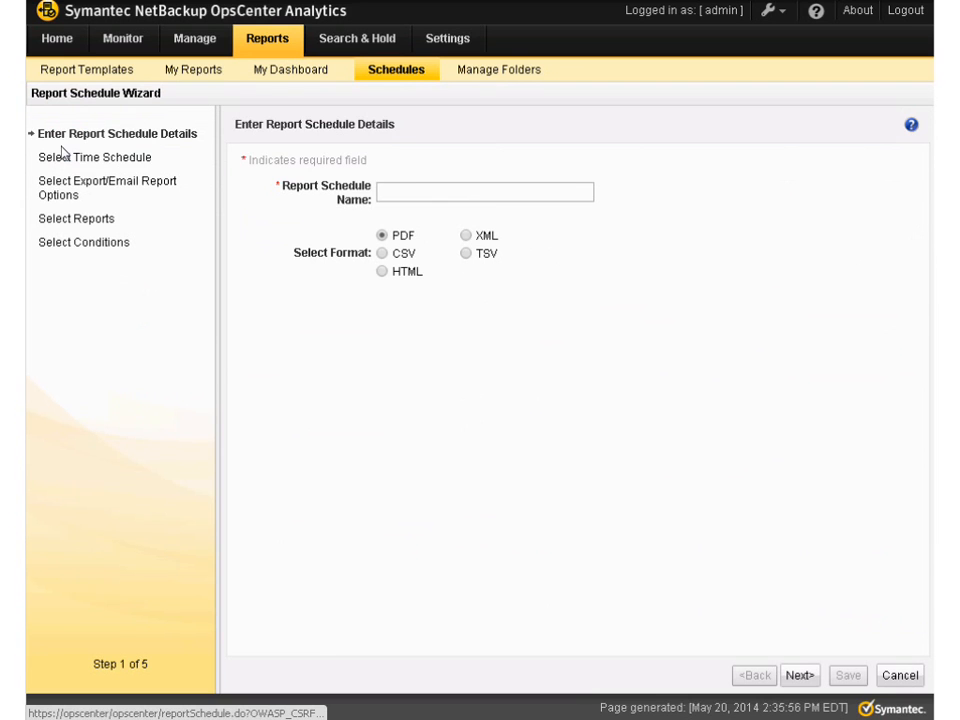
{"action": "left_click", "coordinate": [397, 201]}
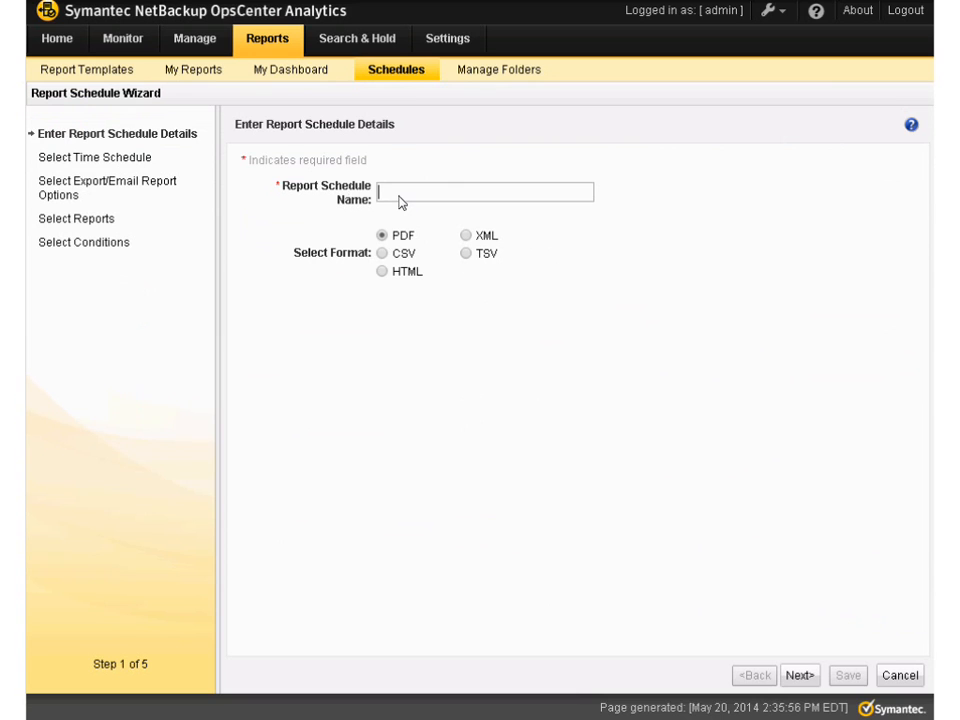
{"action": "type", "text": "Dedupe1"}
{"action": "left_click", "coordinate": [799, 676]}
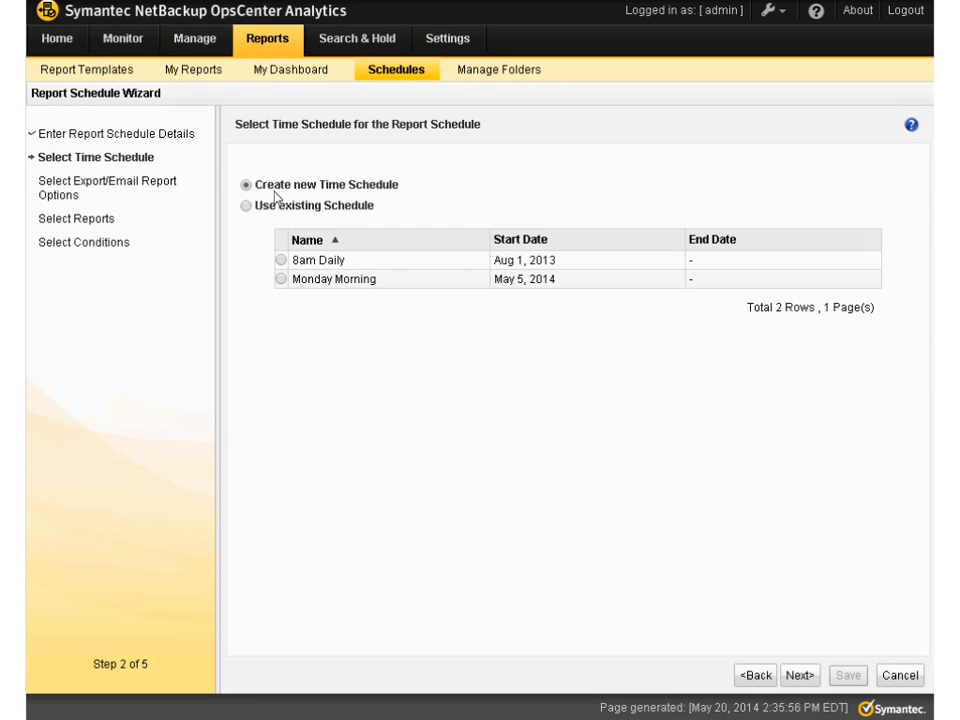
Create a new time schedule for the report schedule and name it Daily_12pm
{"action": "left_click", "coordinate": [799, 675]}
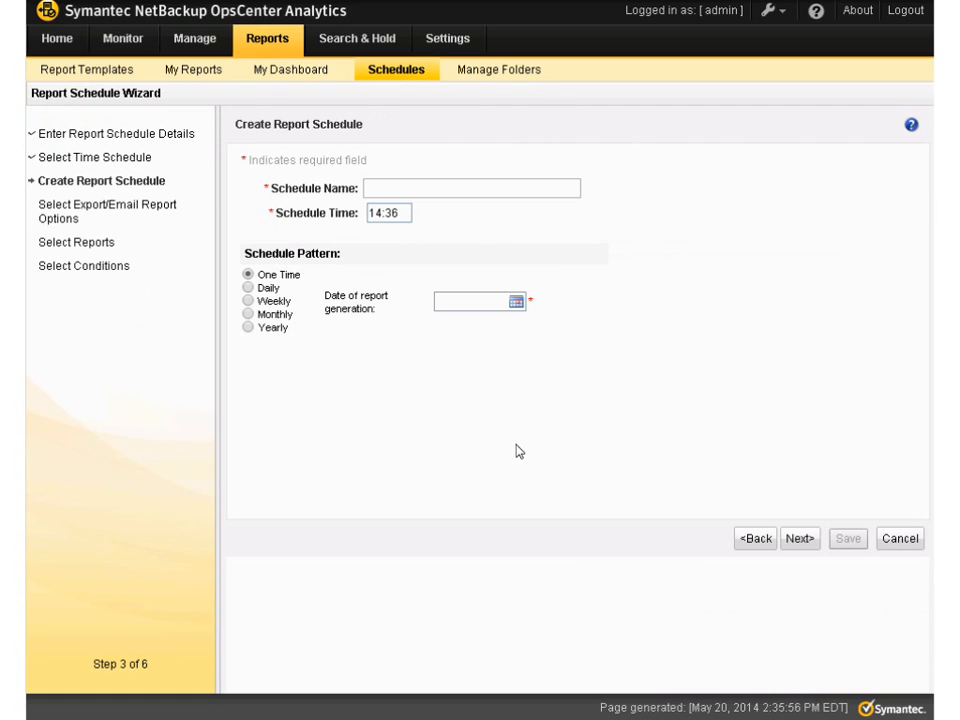
{"action": "left_click", "coordinate": [425, 193]}
{"action": "type", "text": "Daily"}
{"action": "type", "text": " 10p"}
{"action": "type", "text": "m"}
{"action": "key", "text": "Left"}
{"action": "key", "text": "Left"}
{"action": "key", "text": "BackSpace"}
{"action": "type", "text": "2"}
{"action": "key", "text": "Left"}
{"action": "key", "text": "Left"}
{"action": "key", "text": "BackSpace"}
{"action": "type", "text": "_"}
Set the schedule time of Daily_12pm to 12:00
{"action": "left_click_drag", "start_coordinate": [407, 222], "coordinate": [355, 215]}
{"action": "type", "text": "10:00"}
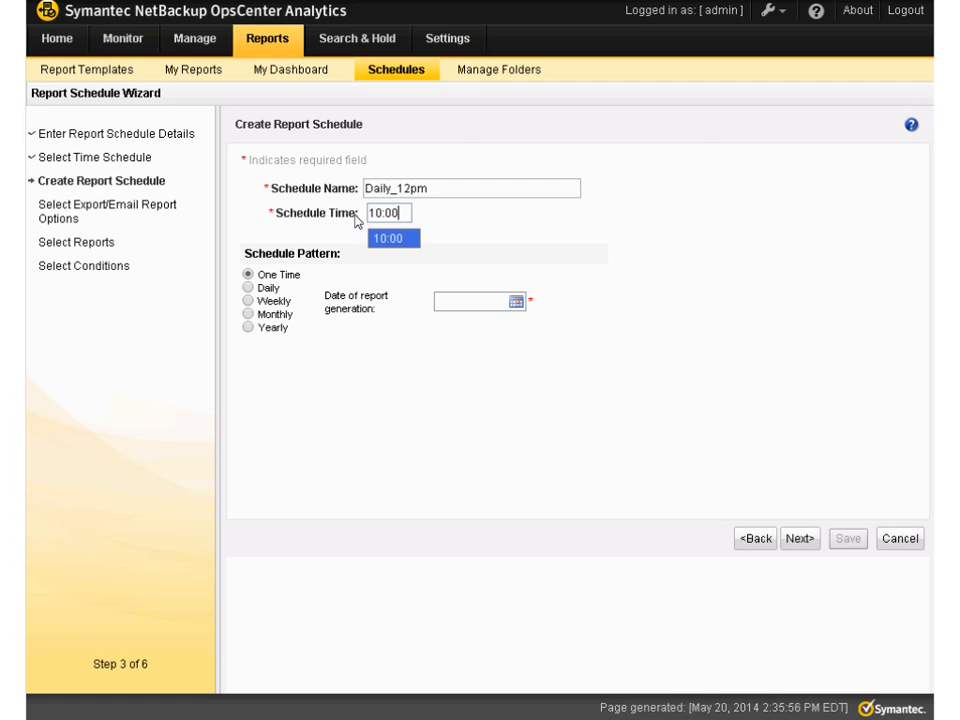
{"action": "key", "text": "BackSpace"}
{"action": "key", "text": "BackSpace"}
{"action": "key", "text": "BackSpace"}
{"action": "key", "text": "BackSpace"}
{"action": "type", "text": "2"}
{"action": "left_click", "coordinate": [388, 239]}
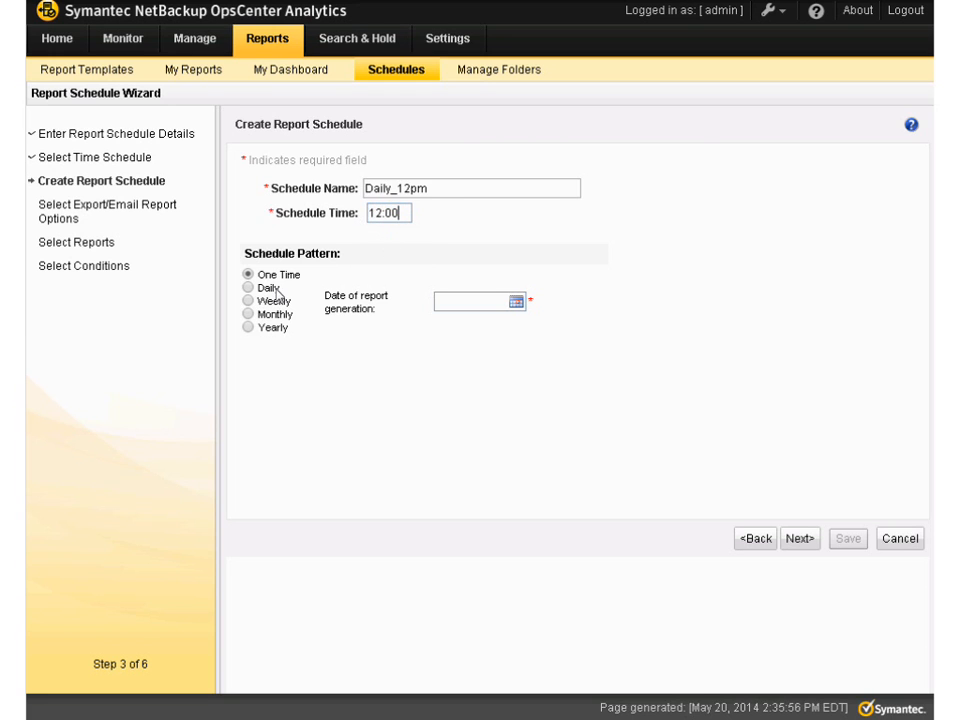
Make the schedule recur daily, every 1 day, starting 05/20/2014 with no end date, and continue to the export and email options
{"action": "left_click", "coordinate": [248, 288]}
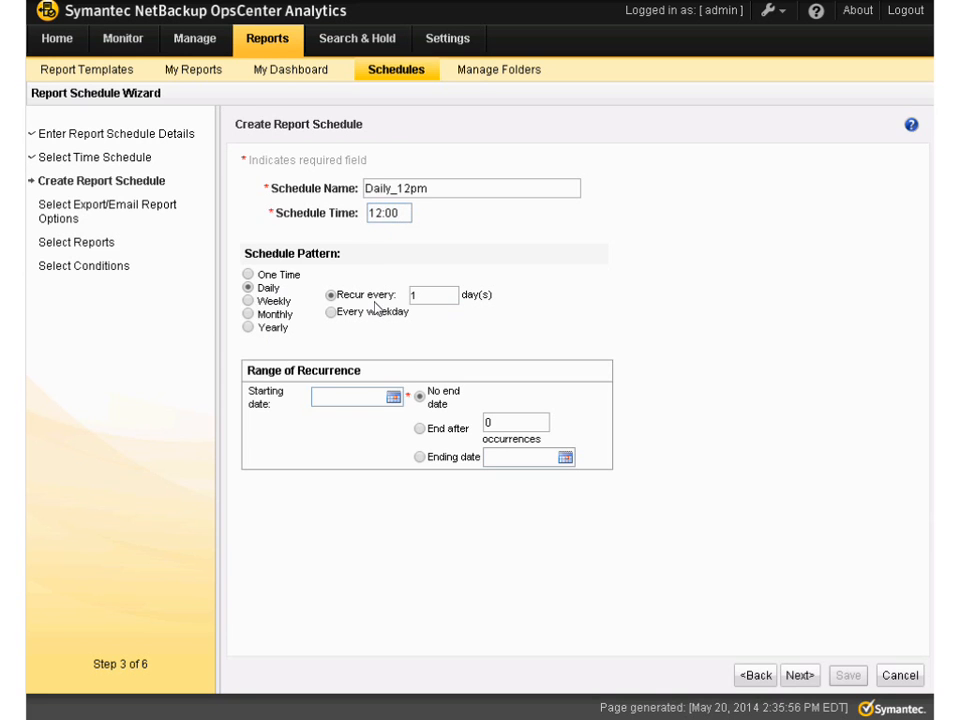
{"action": "left_click", "coordinate": [393, 398]}
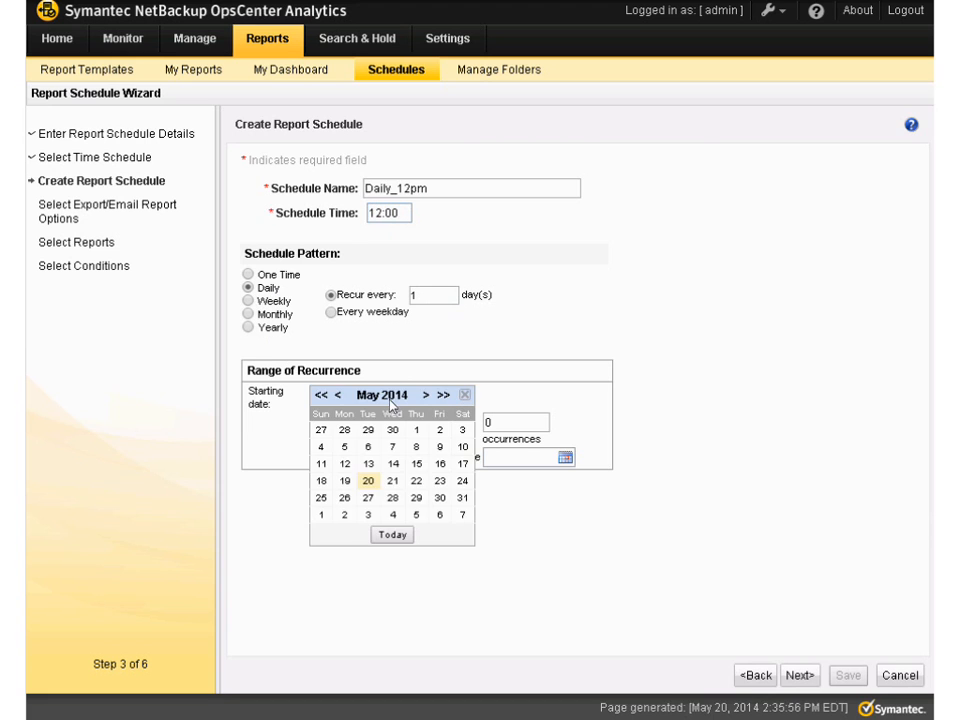
{"action": "left_click", "coordinate": [370, 484]}
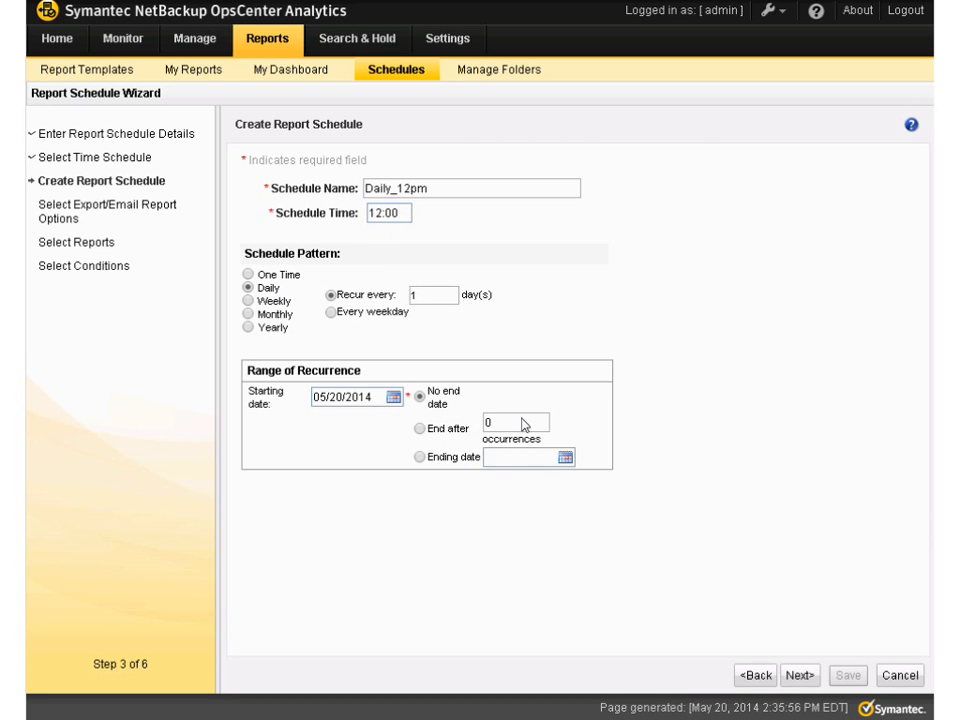
{"action": "left_click", "coordinate": [801, 676]}
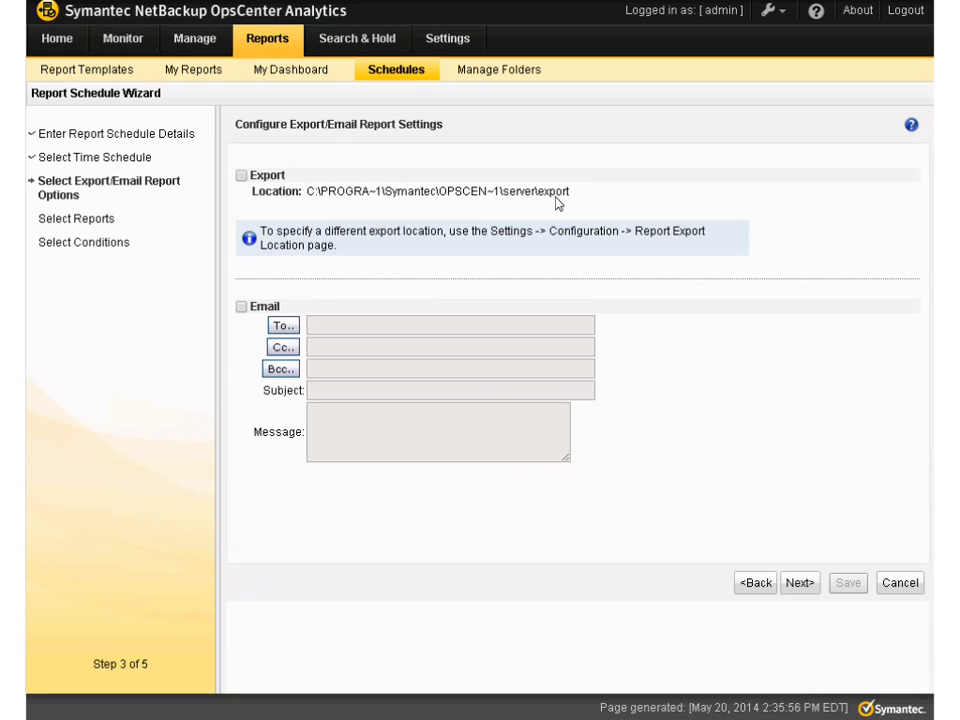
Enable email delivery for the report schedule and add the second listed contact's e-mail as the To recipient
{"action": "left_click", "coordinate": [241, 306]}
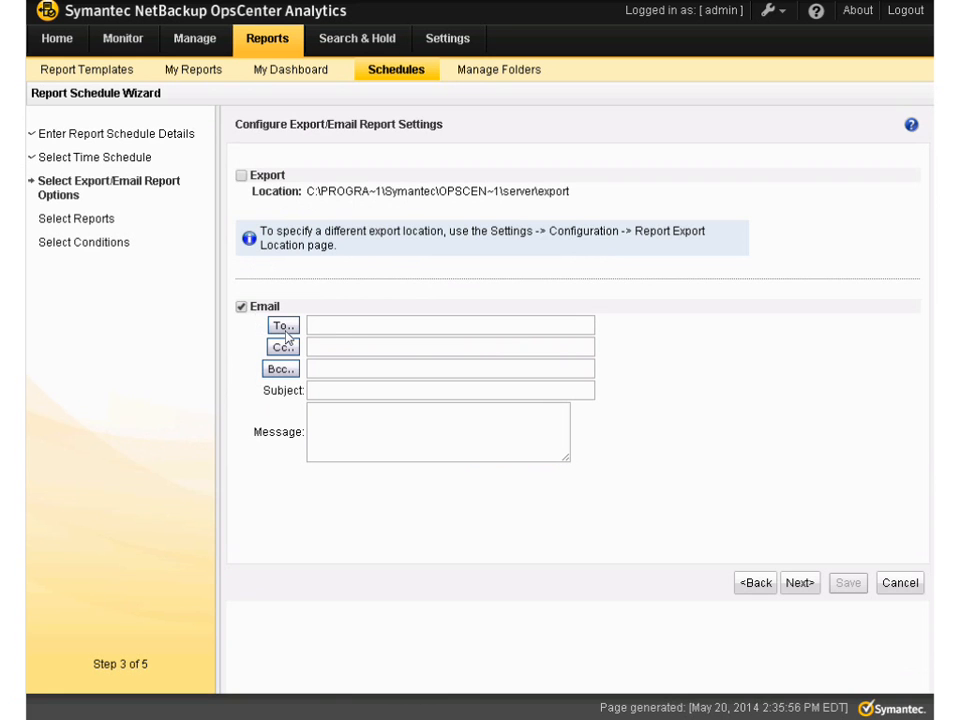
{"action": "left_click", "coordinate": [284, 327]}
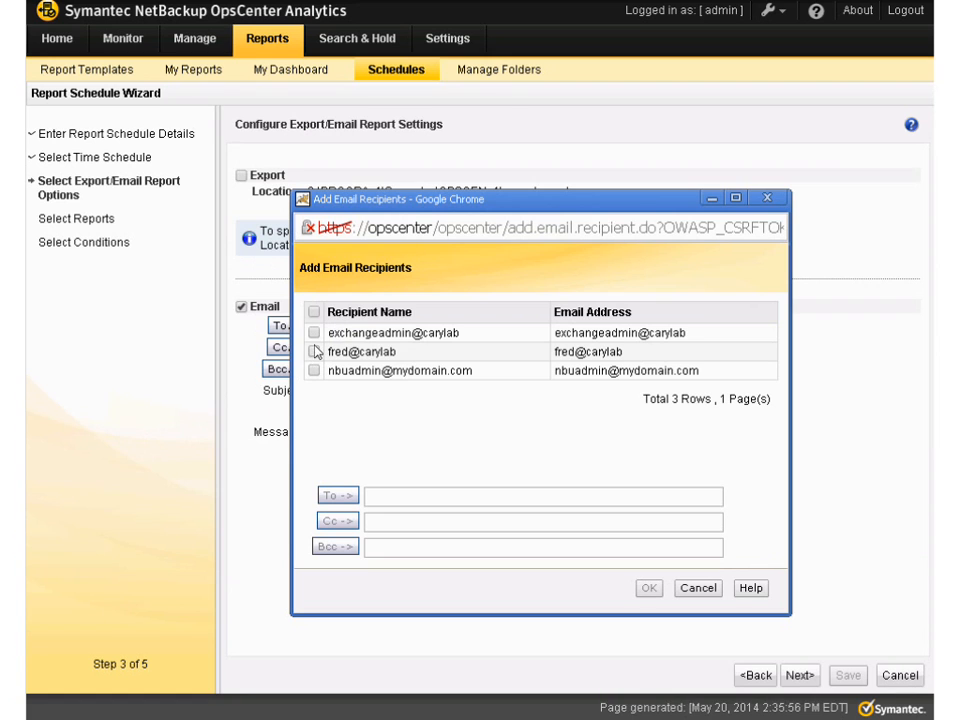
{"action": "left_click", "coordinate": [314, 352]}
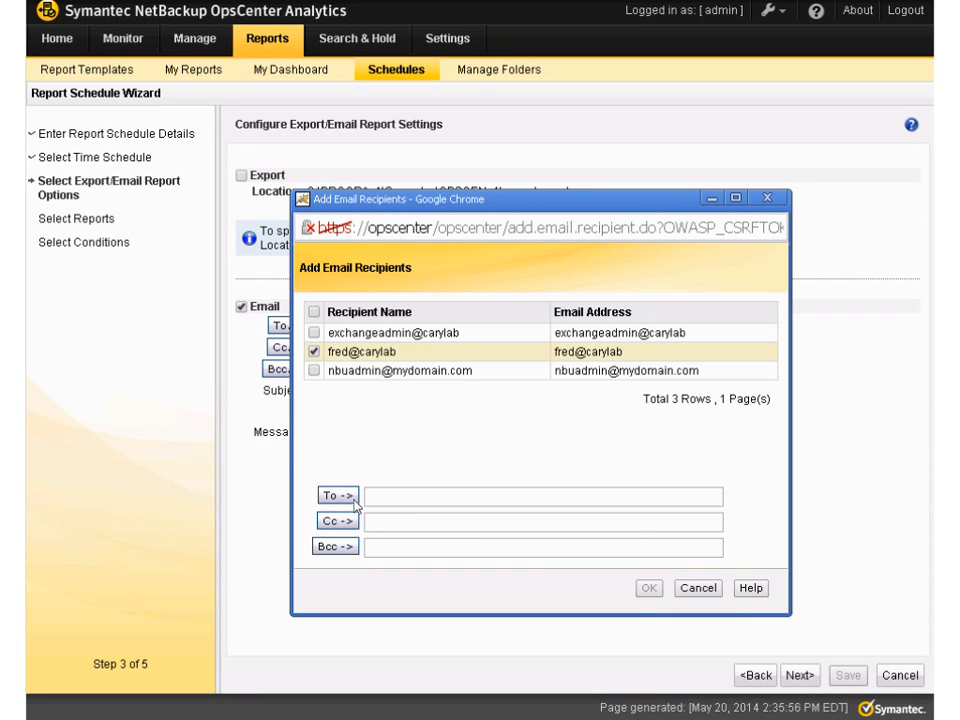
{"action": "left_click", "coordinate": [350, 498]}
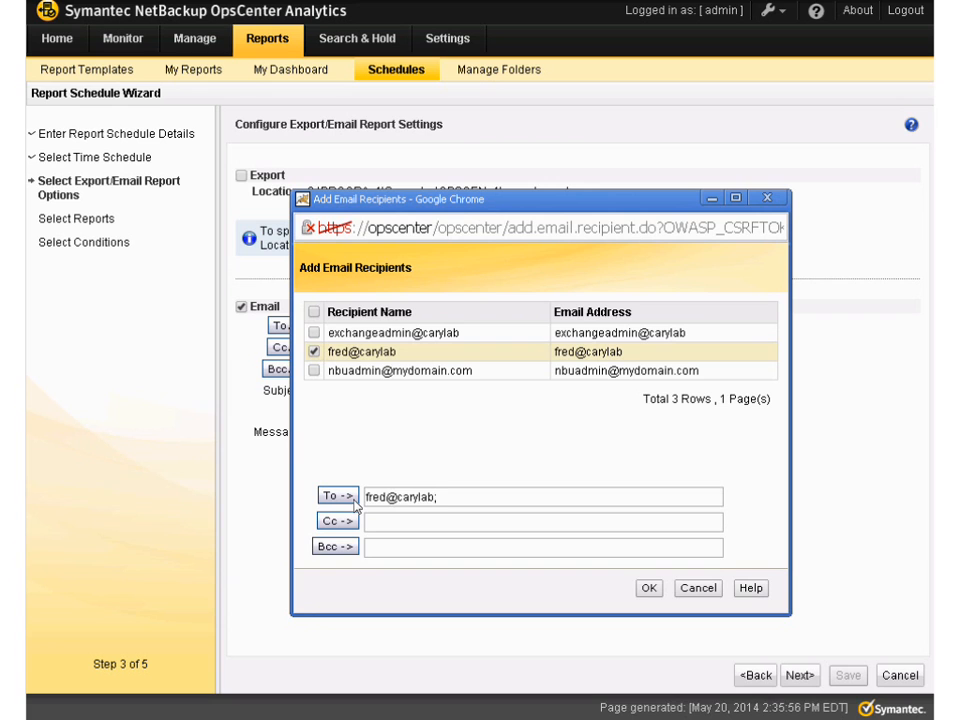
{"action": "left_click", "coordinate": [649, 589]}
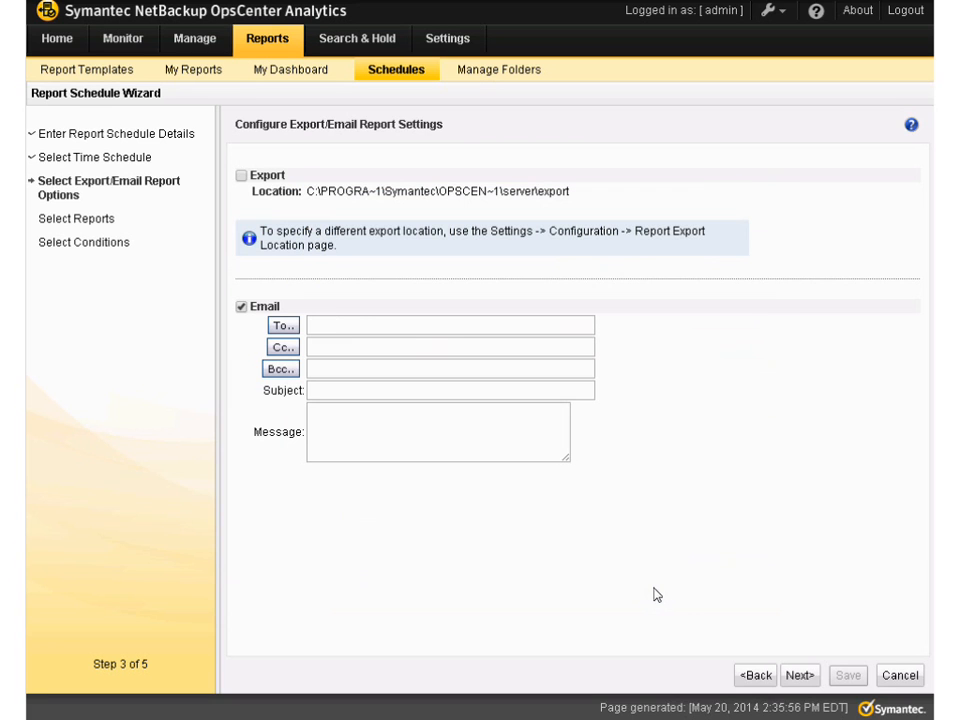
Set the email subject to "Daily dedupe report" and the message to "Hope you find this interesting", and continue to the report selection
{"action": "left_click", "coordinate": [325, 397]}
{"action": "type", "text": "Daily dedupe r"}
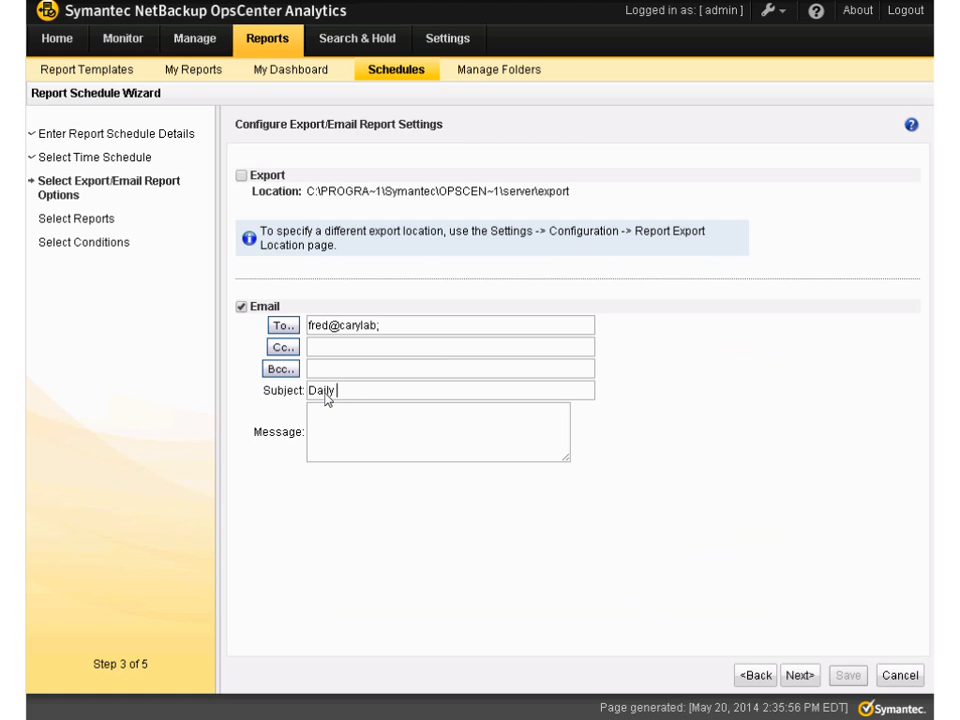
{"action": "type", "text": "eport"}
{"action": "left_click", "coordinate": [447, 427]}
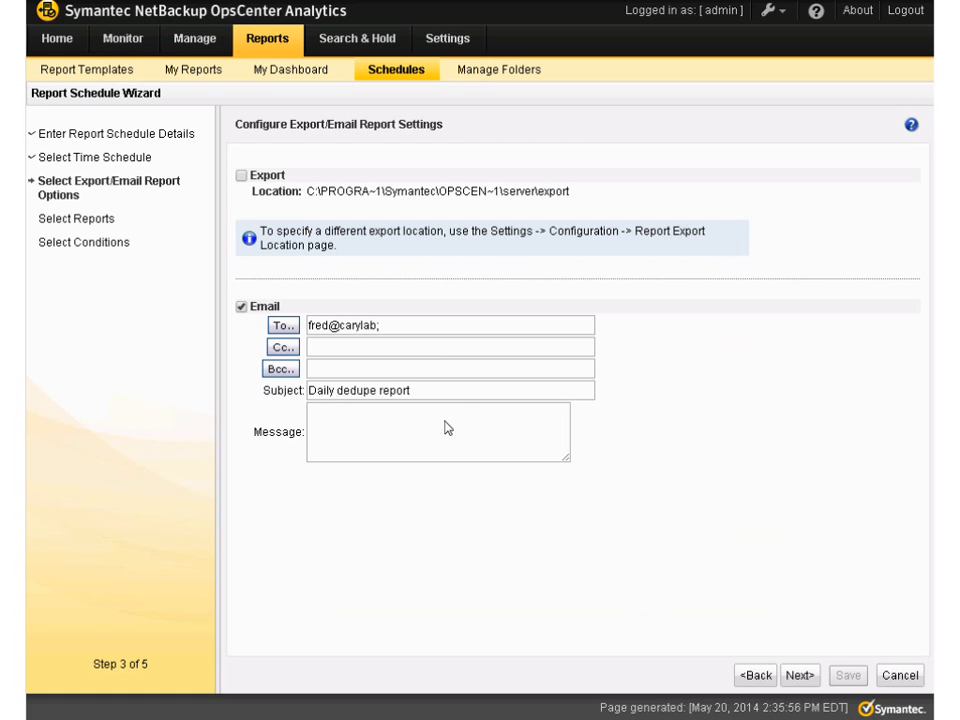
{"action": "type", "text": "Hope you find this interesting"}
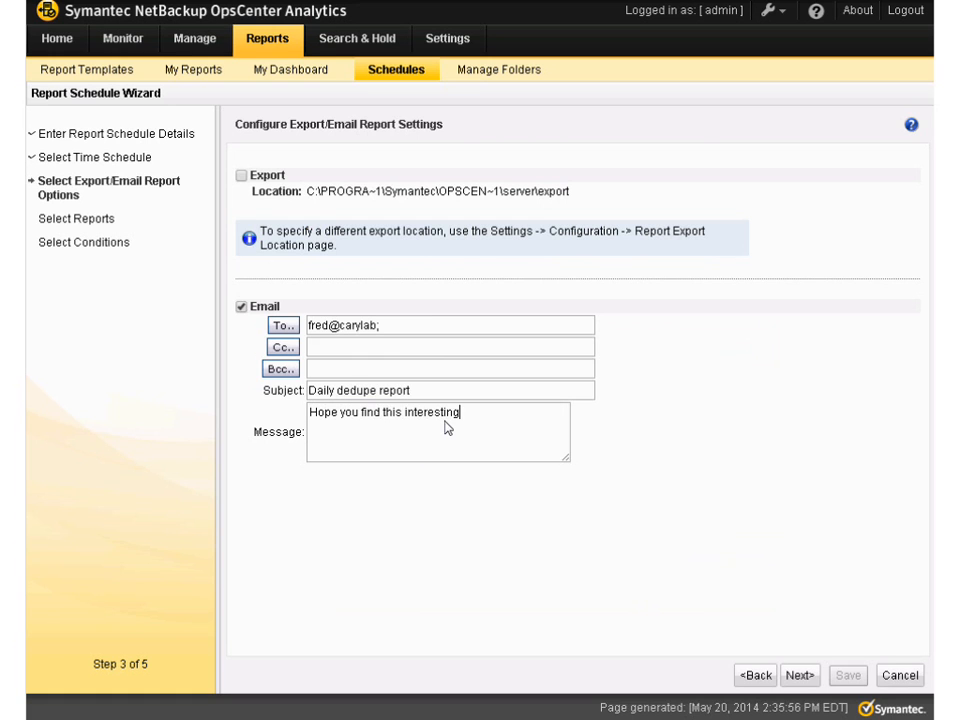
{"action": "left_click", "coordinate": [802, 679]}
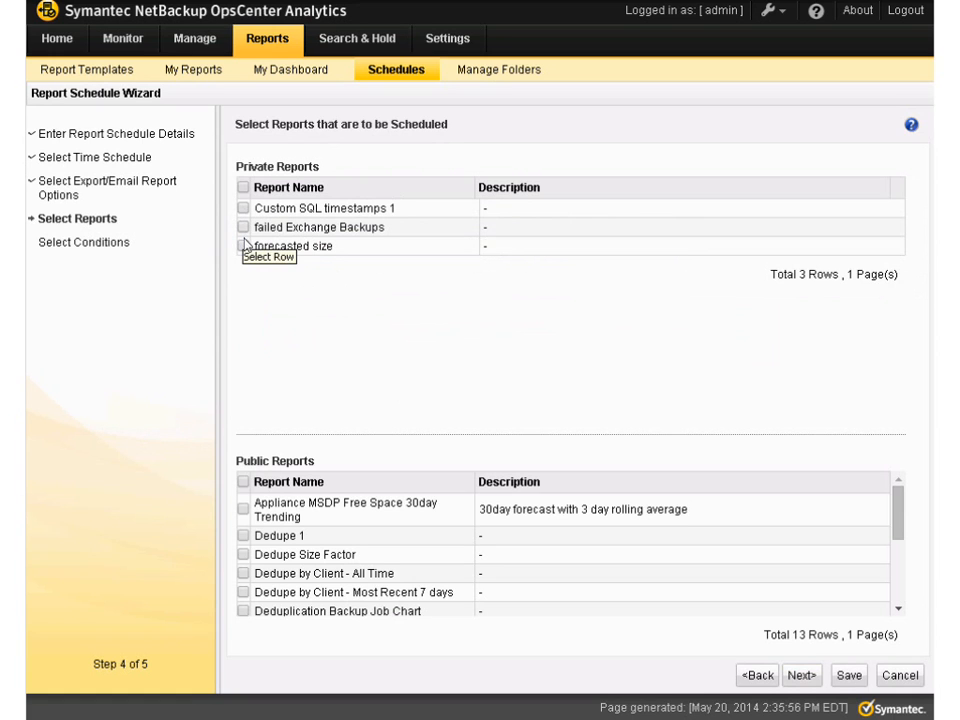
Choose the public report Dedupe 1 for the schedule, leave conditions unset, and save and finish the report schedule
{"action": "left_click", "coordinate": [243, 537]}
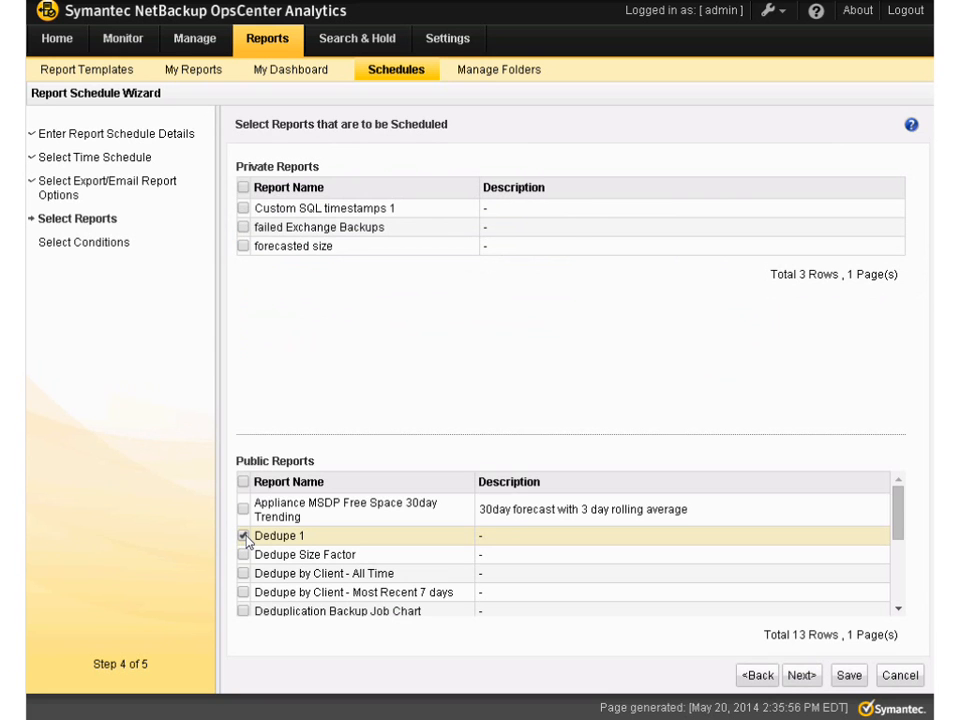
{"action": "left_click", "coordinate": [801, 676]}
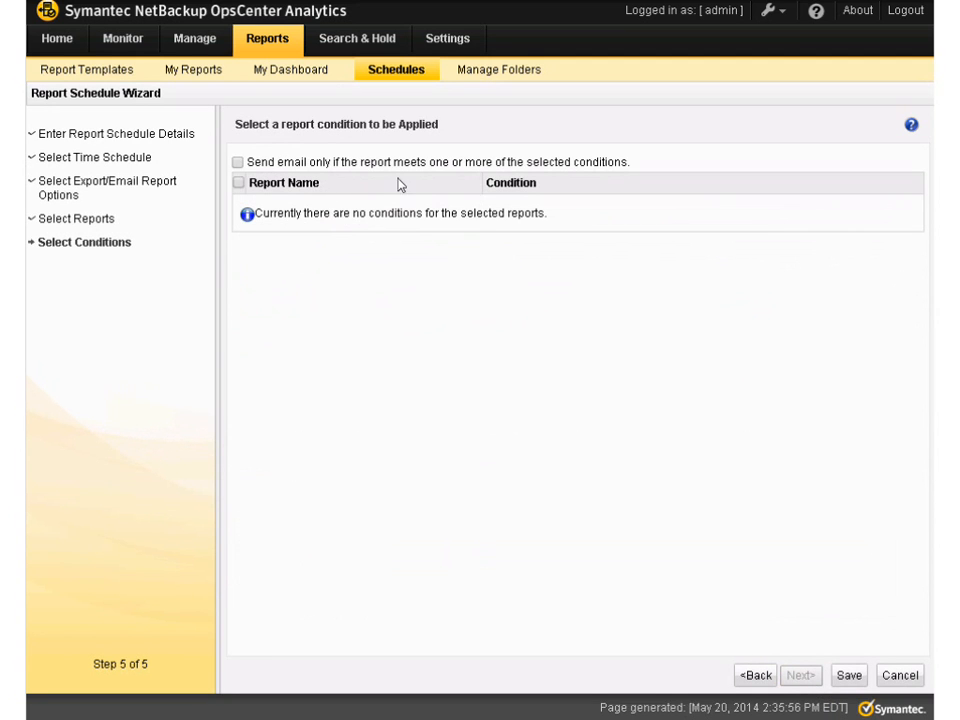
{"action": "left_click", "coordinate": [848, 678]}
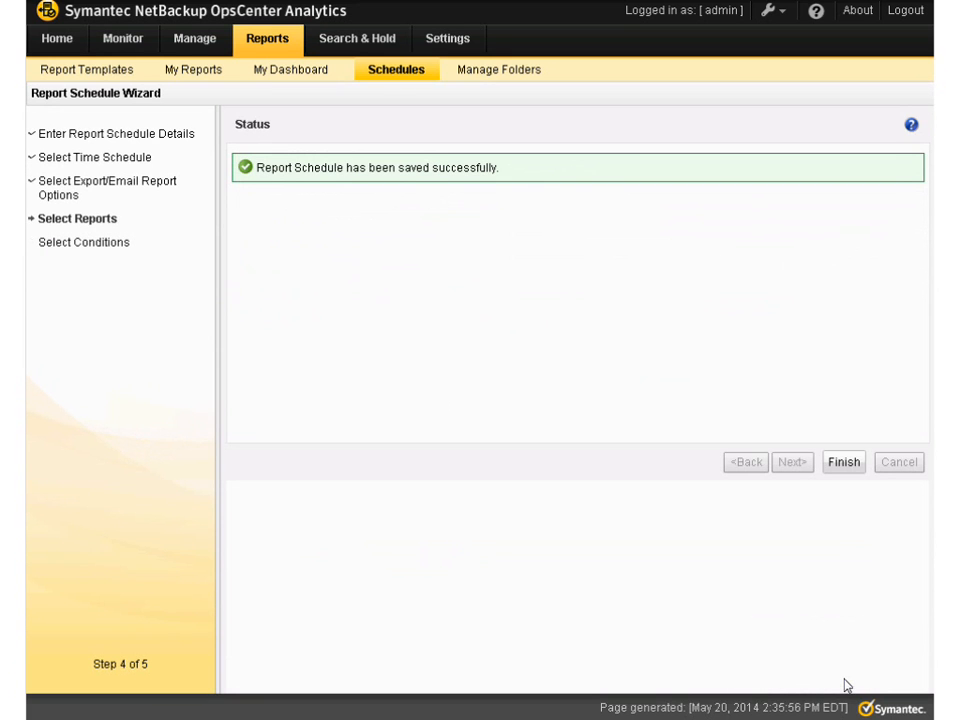
{"action": "left_click", "coordinate": [843, 462]}
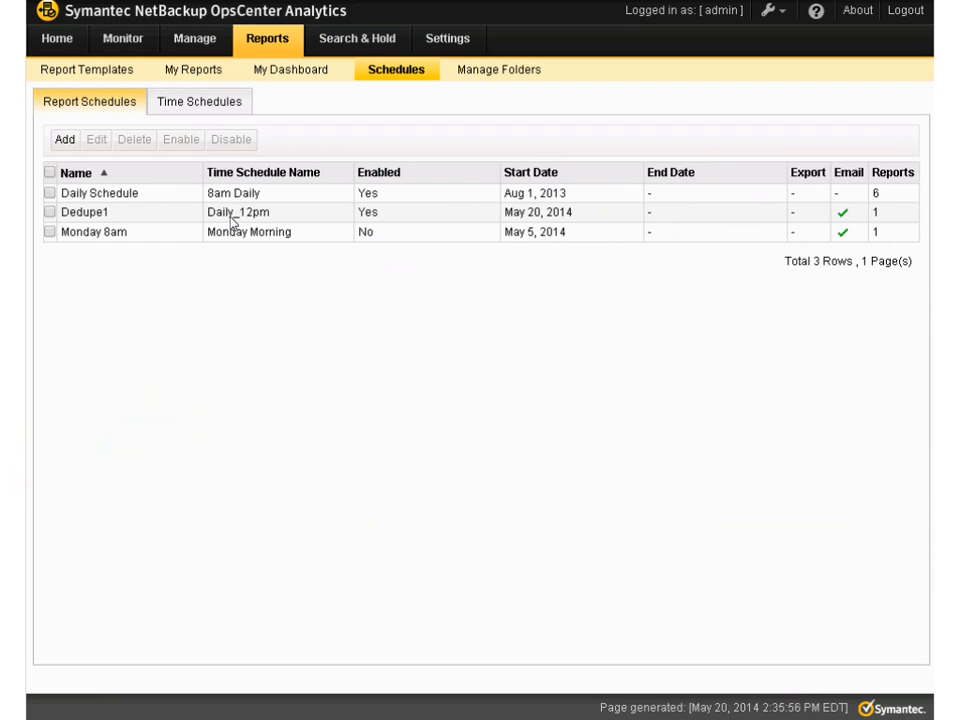
View the report folder management page and the NetBackup capacity licensing page
{"action": "left_click", "coordinate": [526, 80]}
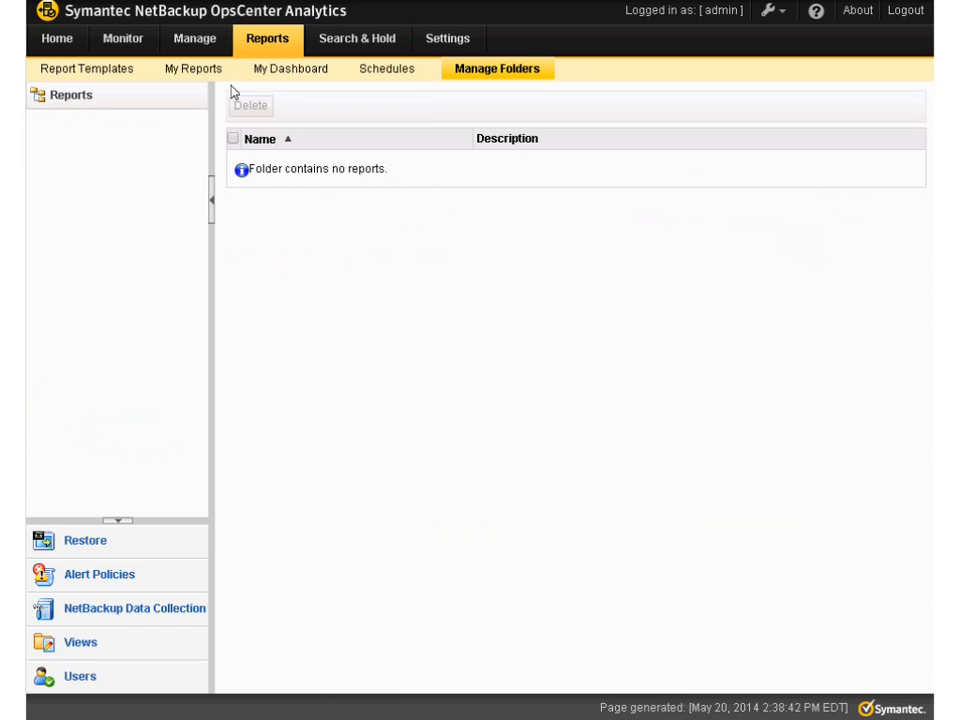
{"action": "left_click", "coordinate": [210, 48]}
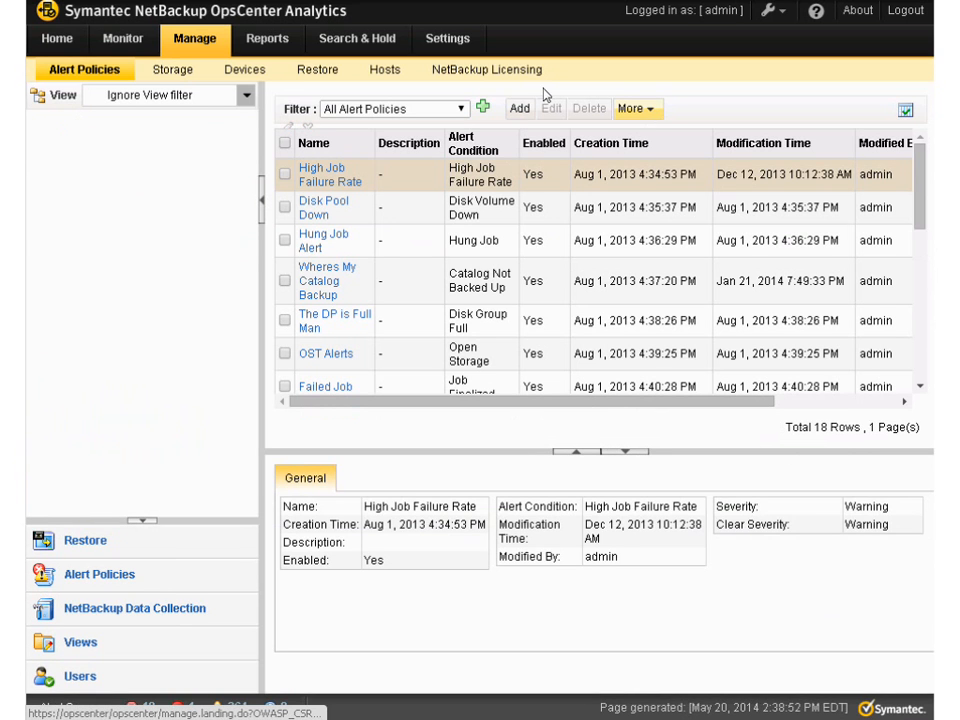
{"action": "left_click", "coordinate": [487, 69]}
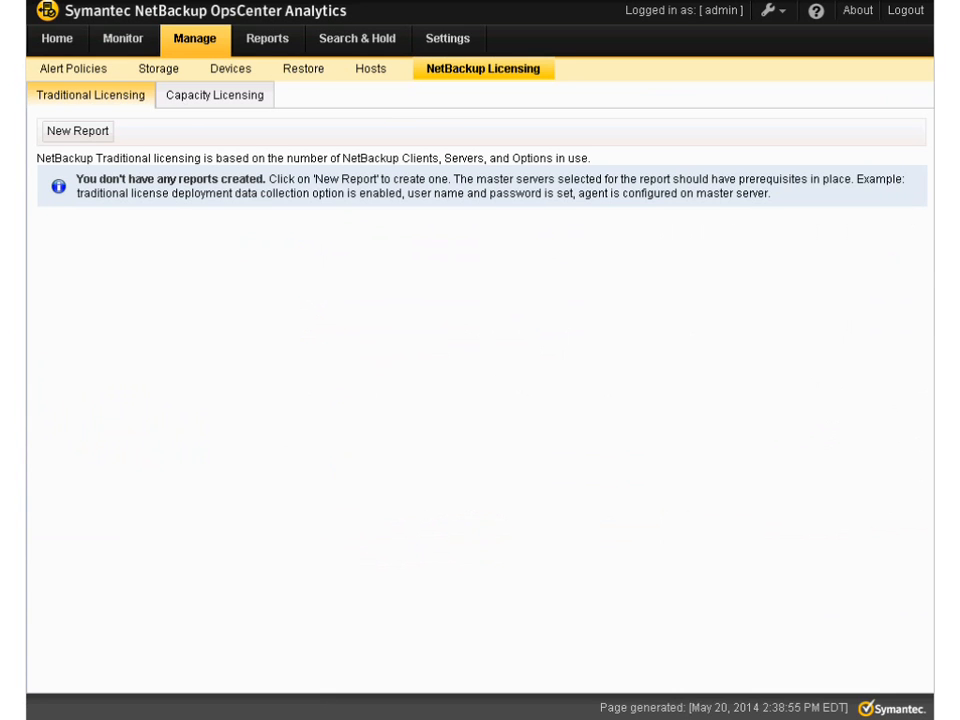
{"action": "left_click", "coordinate": [215, 95]}
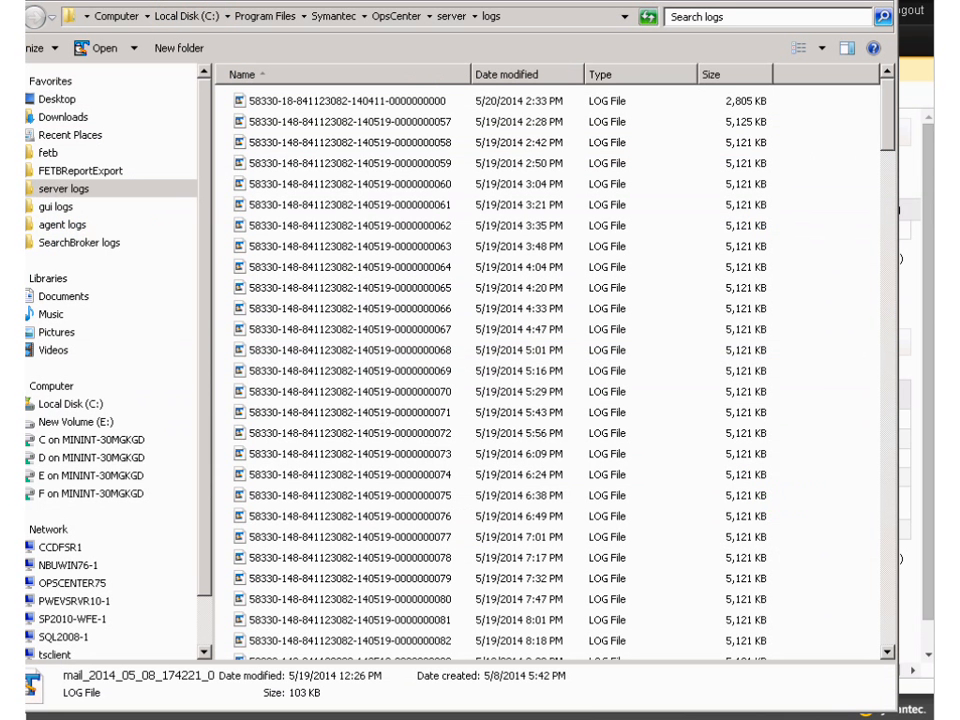
In the Windows Explorer folder FETBReportExport, open report-capacity-2014515_145026 and view its Itemization, Unused Clients and Interpreting the Results sheets
{"action": "left_click", "coordinate": [62, 178]}
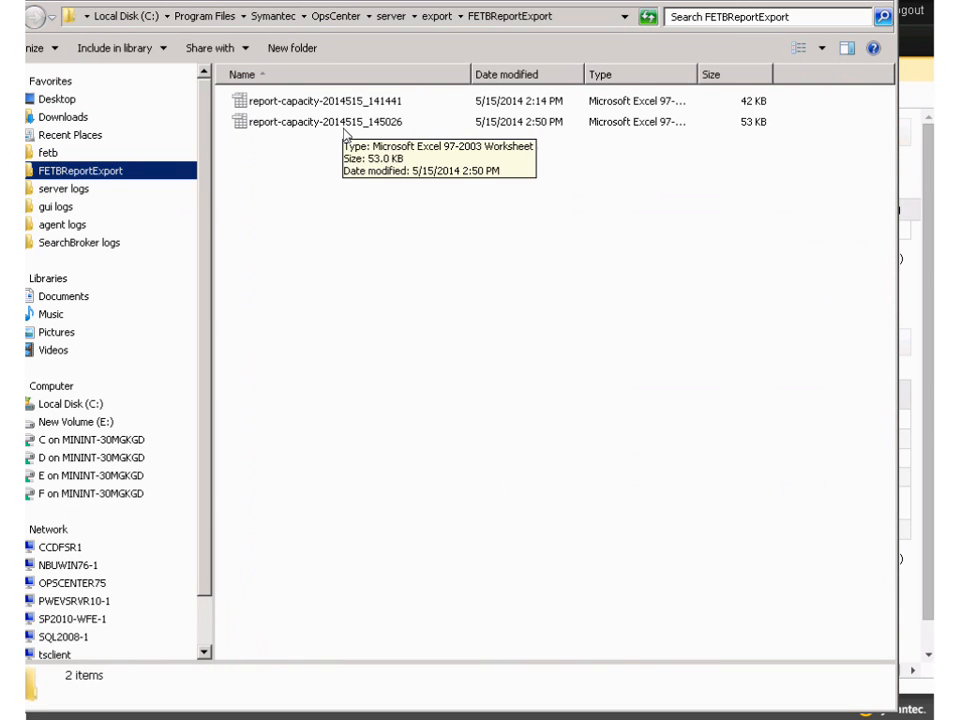
{"action": "double_click", "coordinate": [344, 124]}
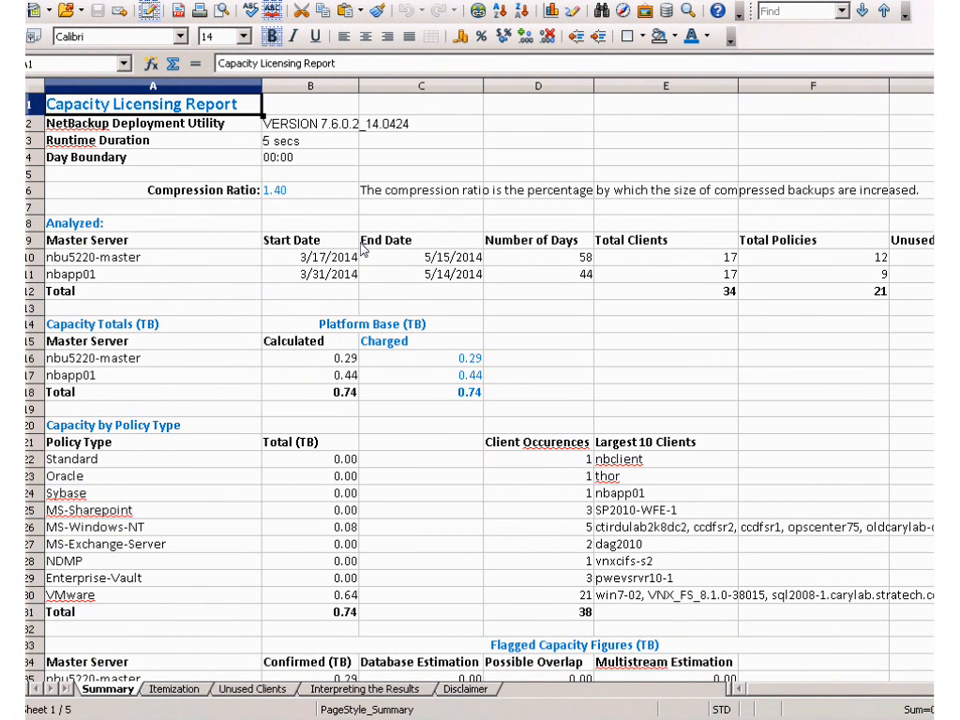
{"action": "left_click", "coordinate": [170, 690]}
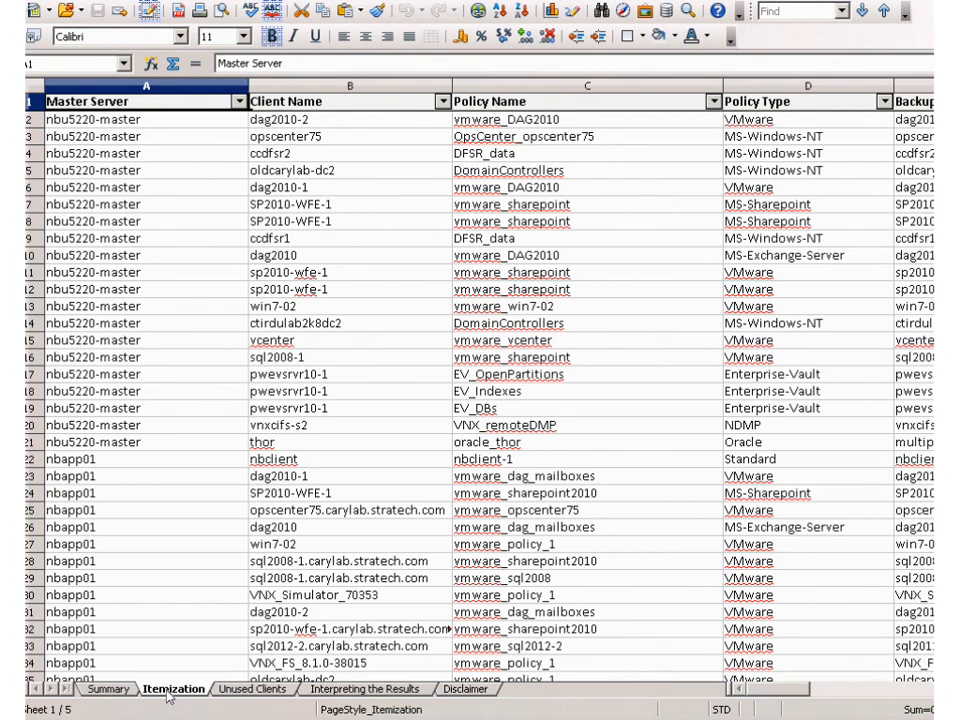
{"action": "left_click", "coordinate": [242, 690]}
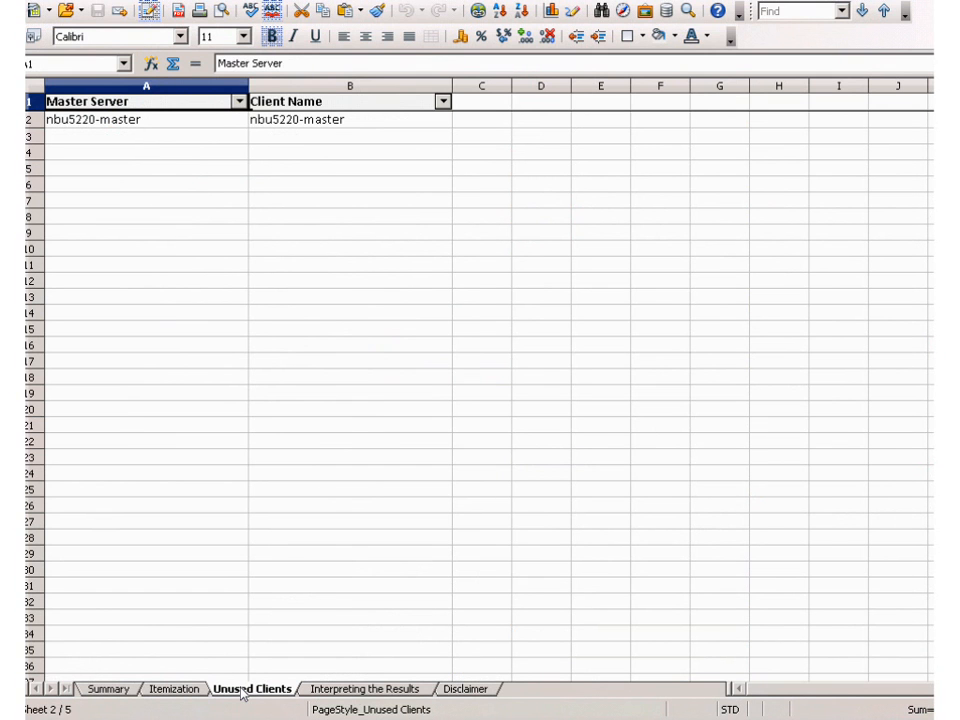
{"action": "left_click", "coordinate": [326, 692]}
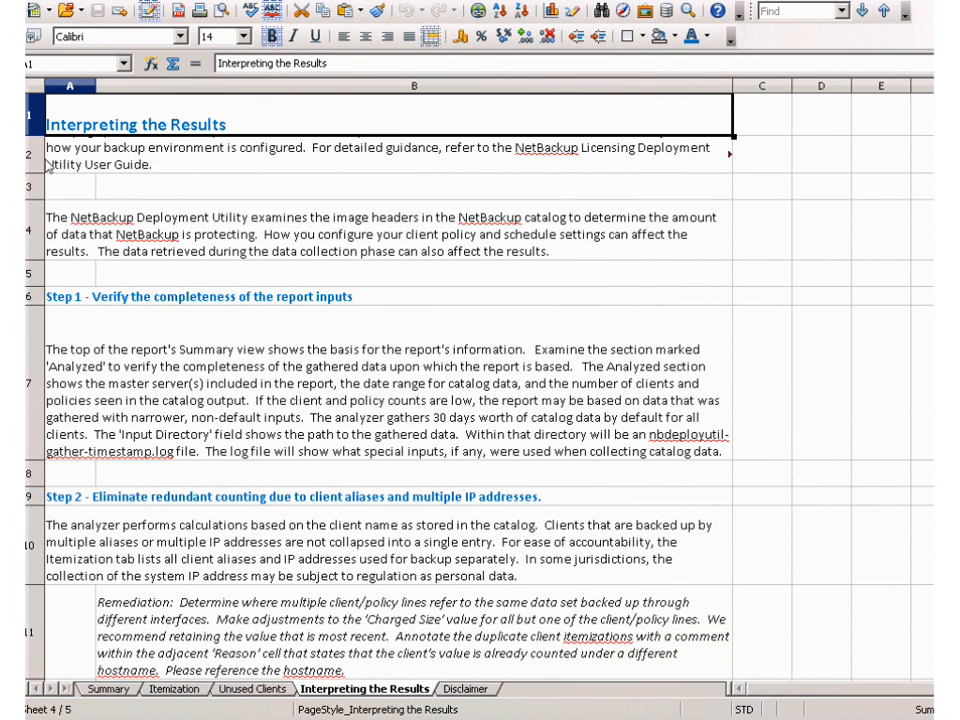
Exit the capacity report spreadsheet and close the export folder window to return to OpsCenter's capacity licensing page
{"action": "left_click", "coordinate": [21, 2]}
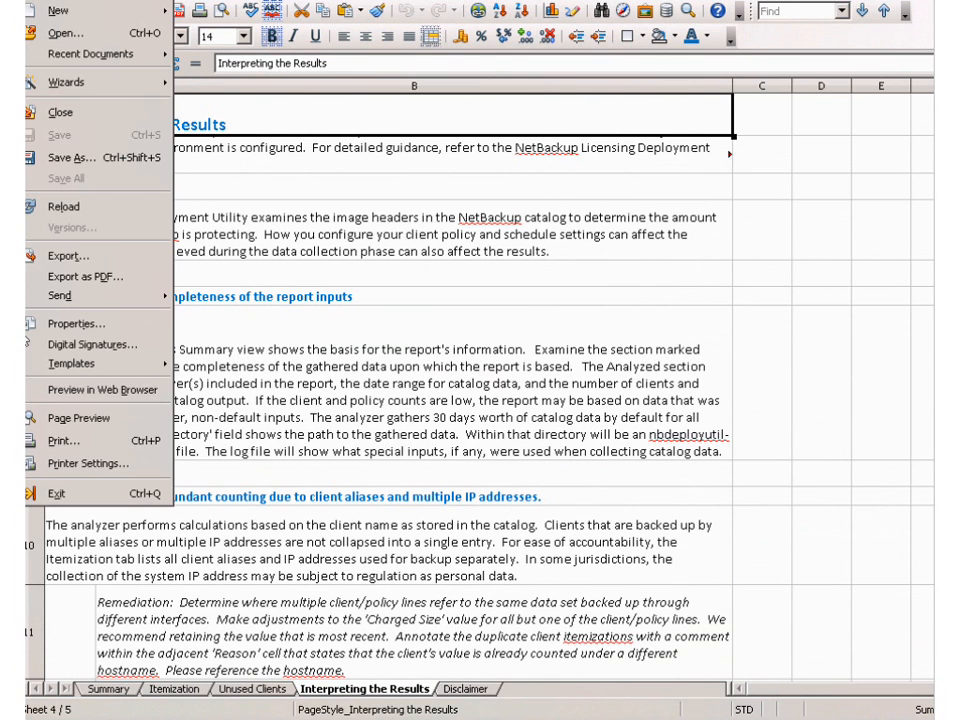
{"action": "left_click", "coordinate": [59, 503]}
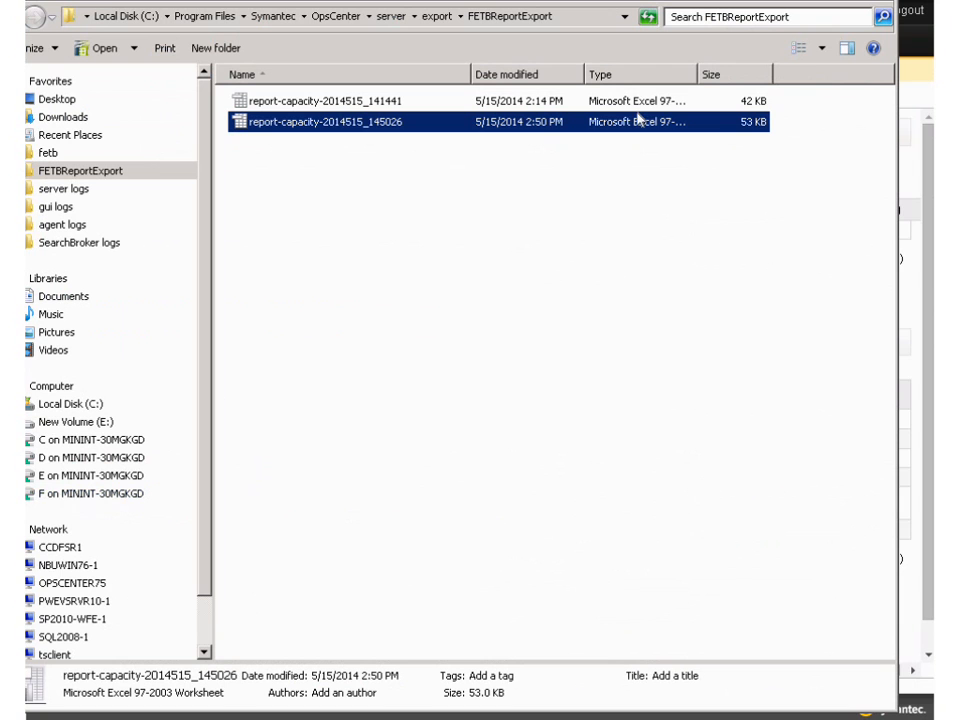
{"action": "left_click", "coordinate": [884, 1]}
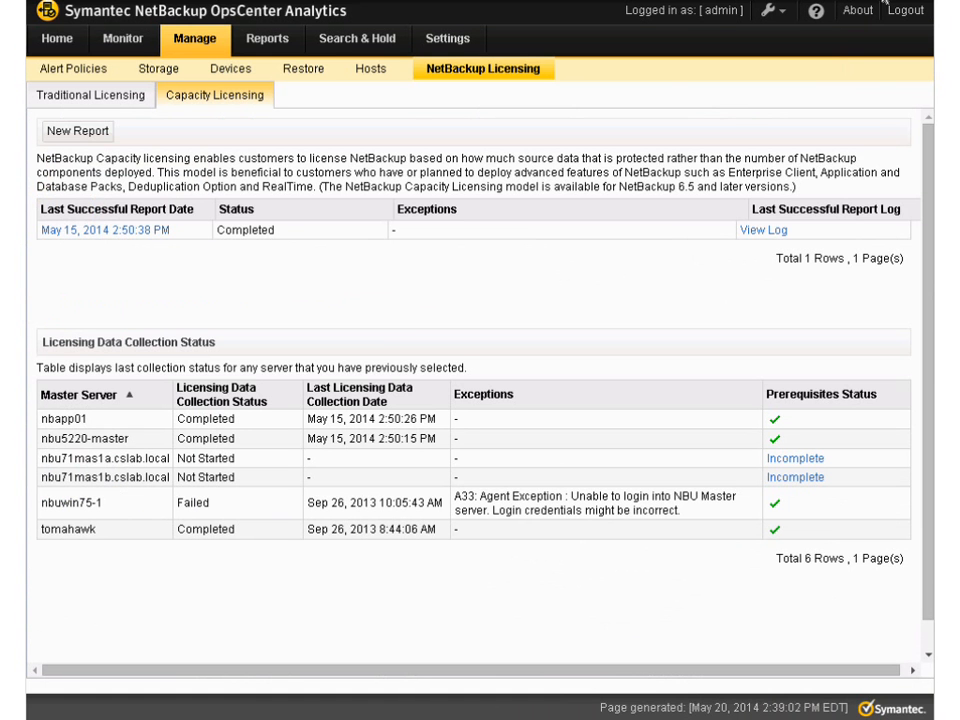
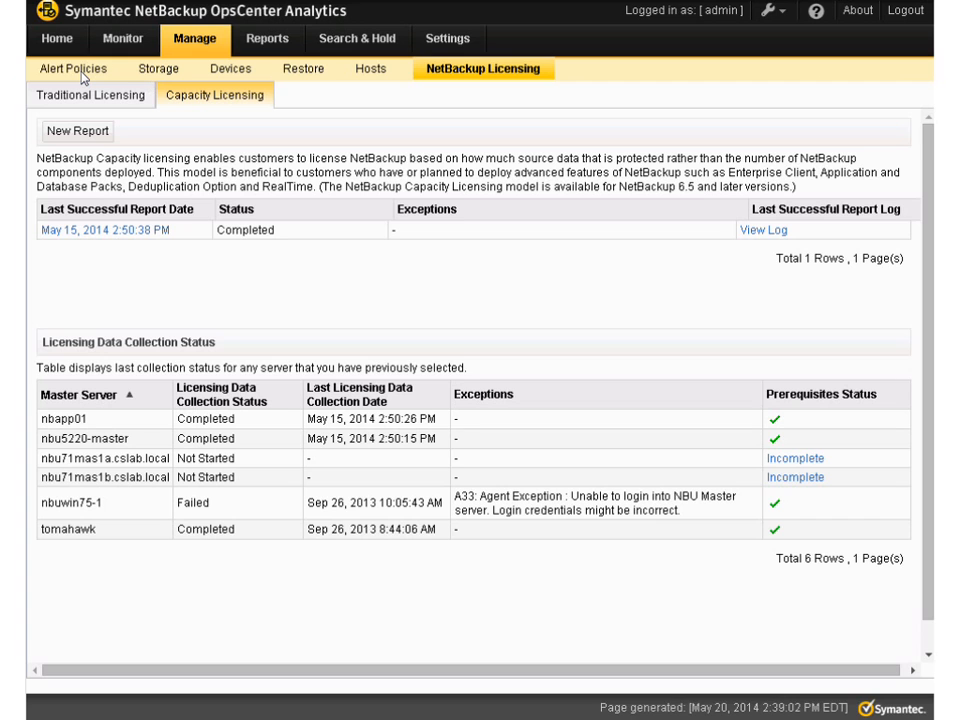
View the alert policies list, including its severity and clear severity columns
{"action": "left_click", "coordinate": [74, 69]}
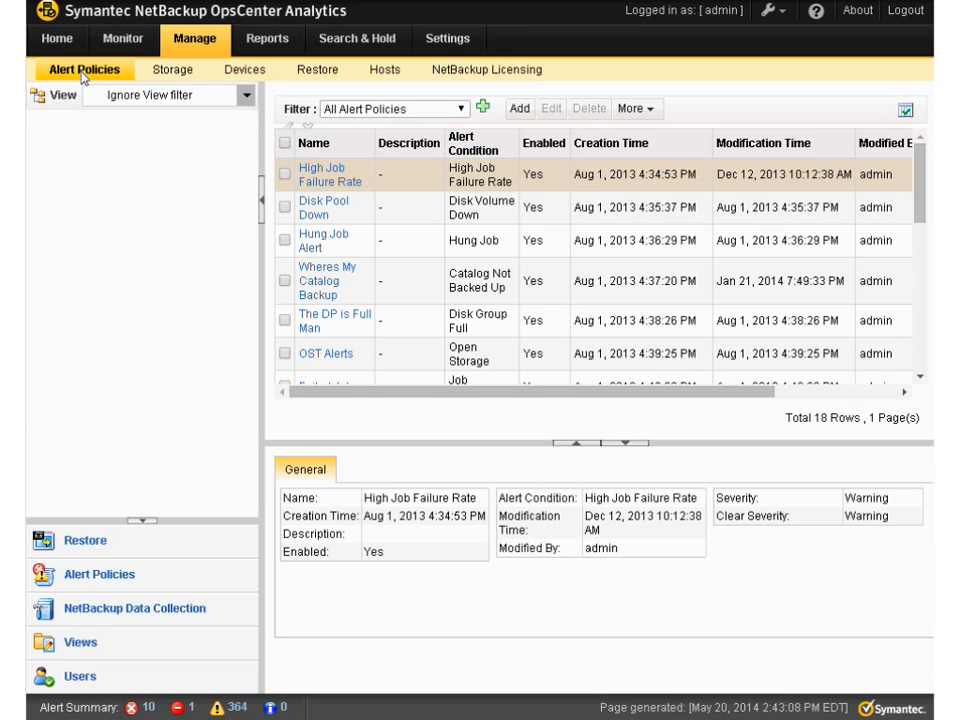
{"action": "left_click", "coordinate": [838, 392]}
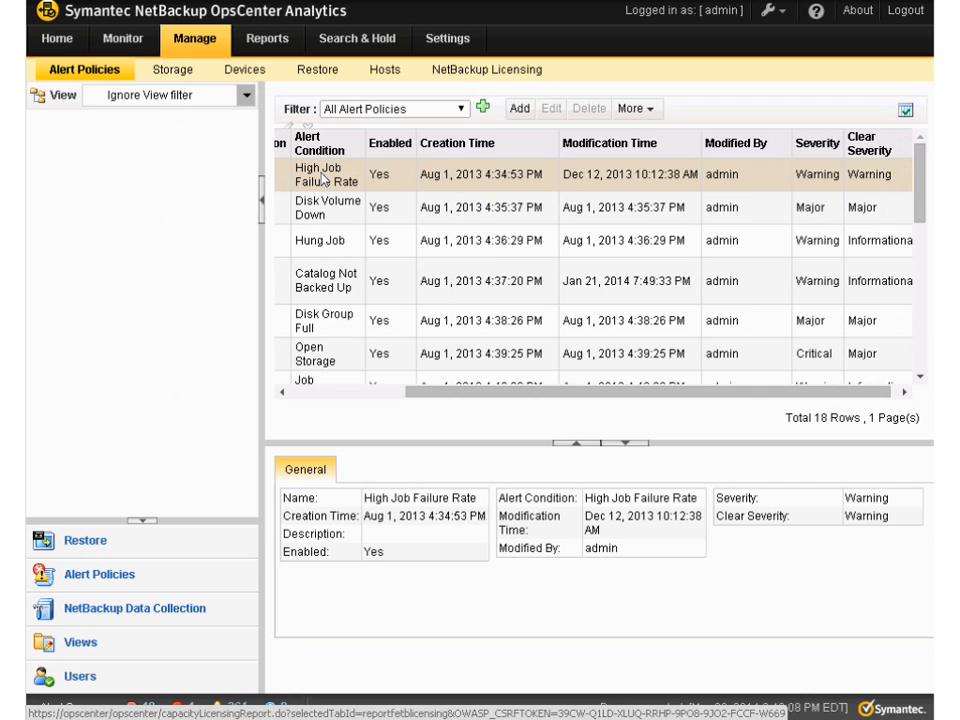
Review the active alerts from the last 24 hours in monitoring, select them all and acknowledge them
{"action": "left_click", "coordinate": [128, 38]}
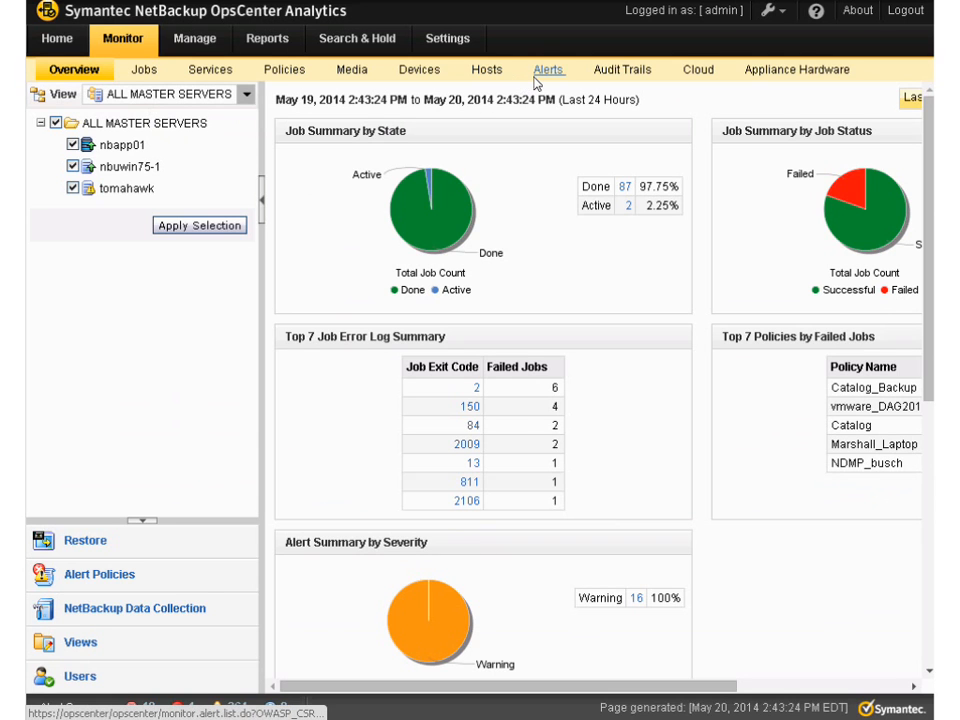
{"action": "left_click", "coordinate": [537, 83]}
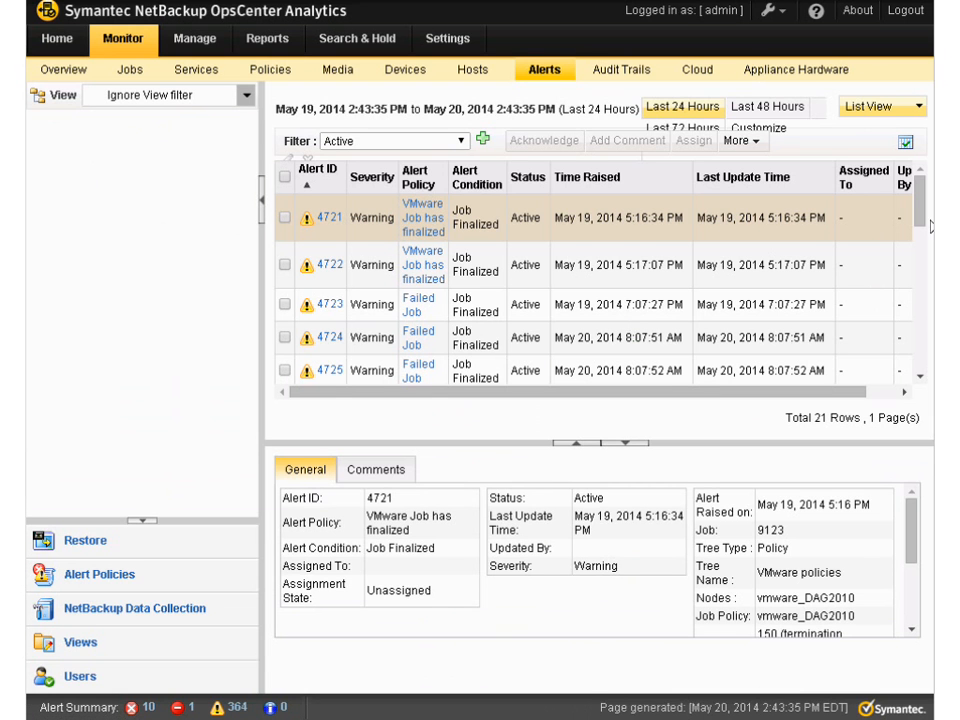
{"action": "scroll", "coordinate": [855, 257], "scroll_direction": "down", "scroll_amount": 5}
{"action": "scroll", "coordinate": [908, 250], "scroll_direction": "up", "scroll_amount": 5}
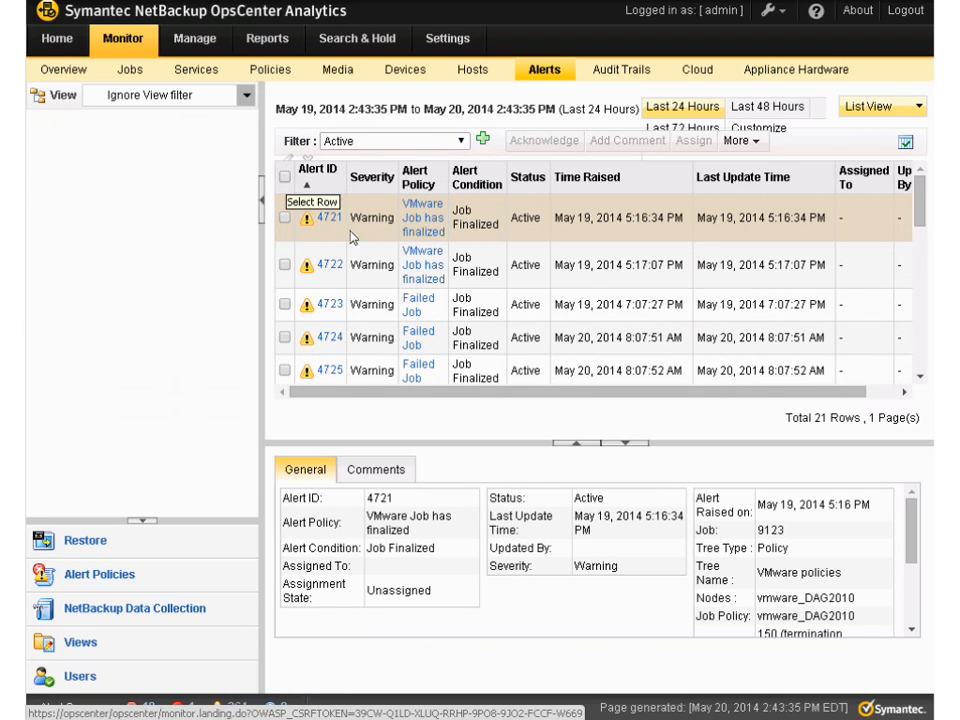
{"action": "left_click", "coordinate": [285, 177]}
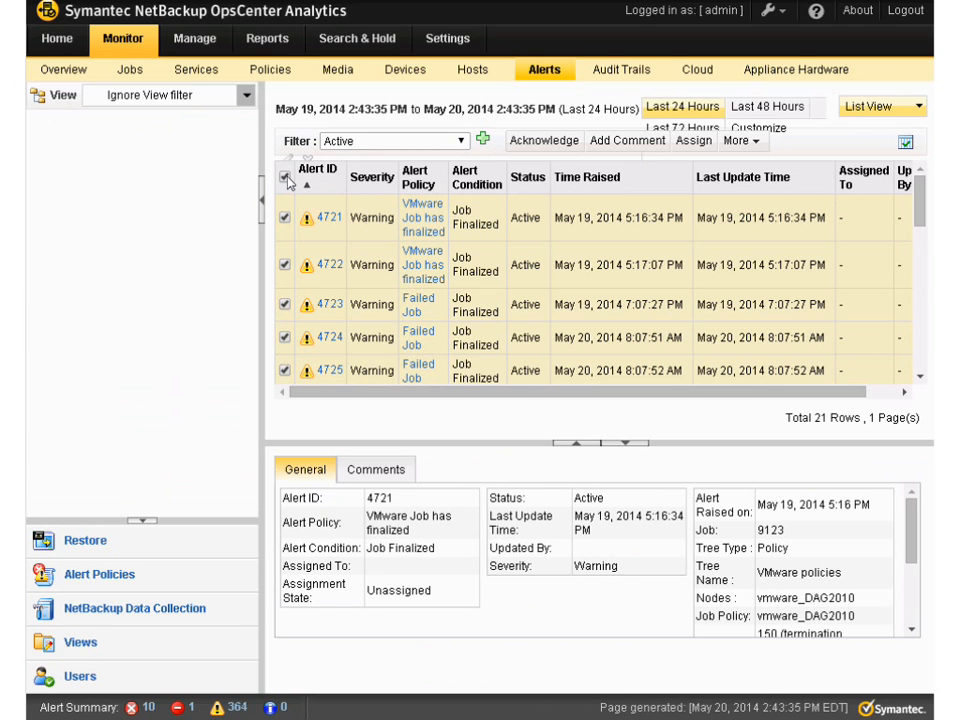
{"action": "left_click", "coordinate": [549, 142]}
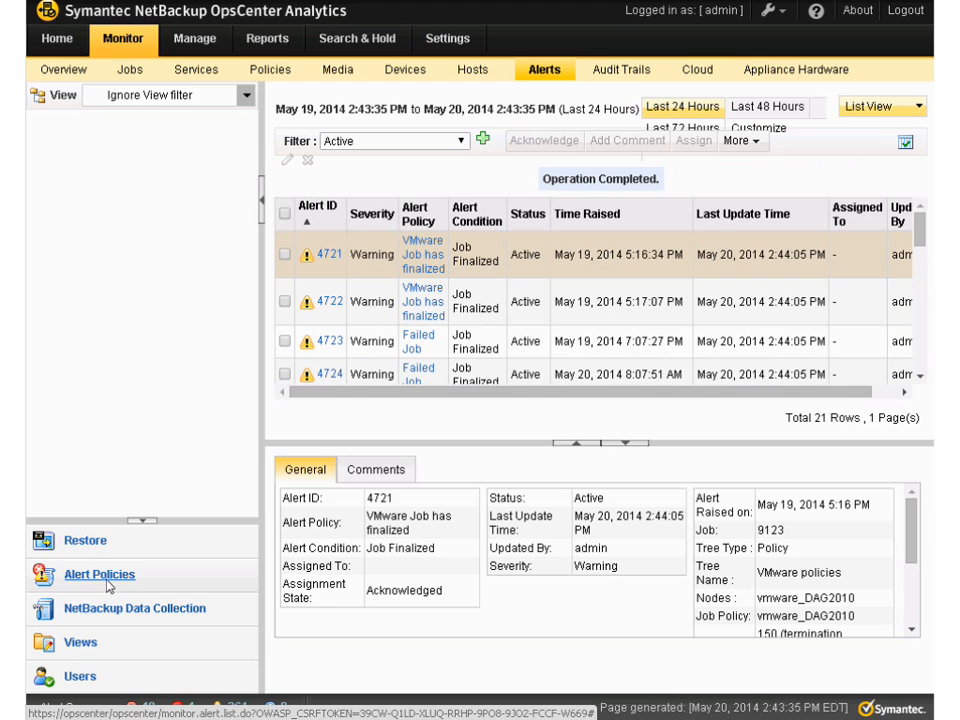
Start a new alert policy and choose the device condition Mount Request
{"action": "left_click", "coordinate": [204, 46]}
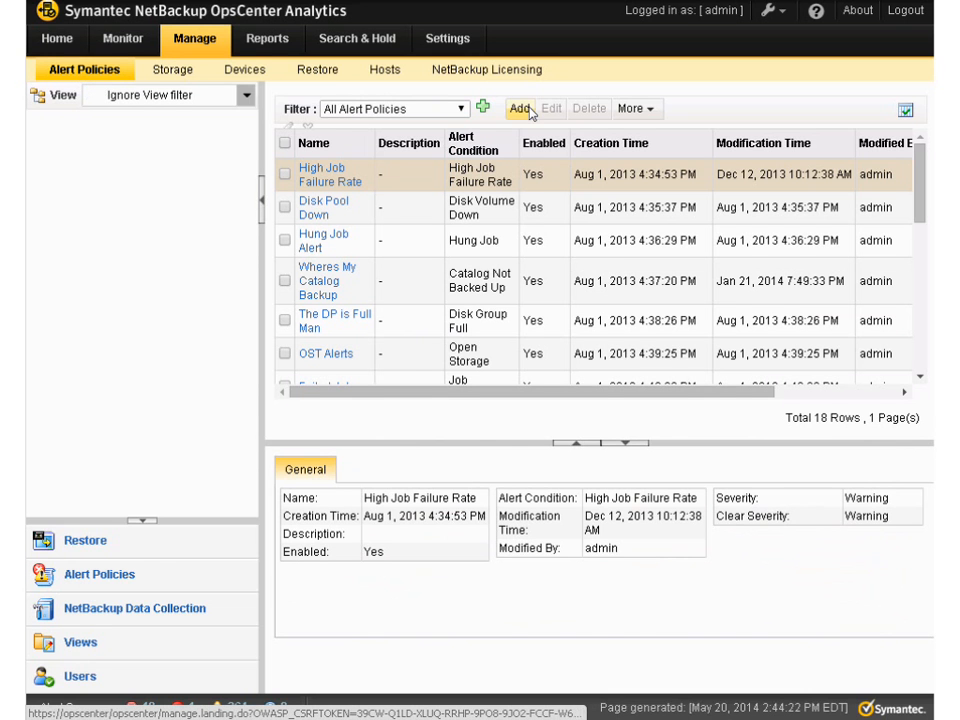
{"action": "left_click", "coordinate": [520, 109]}
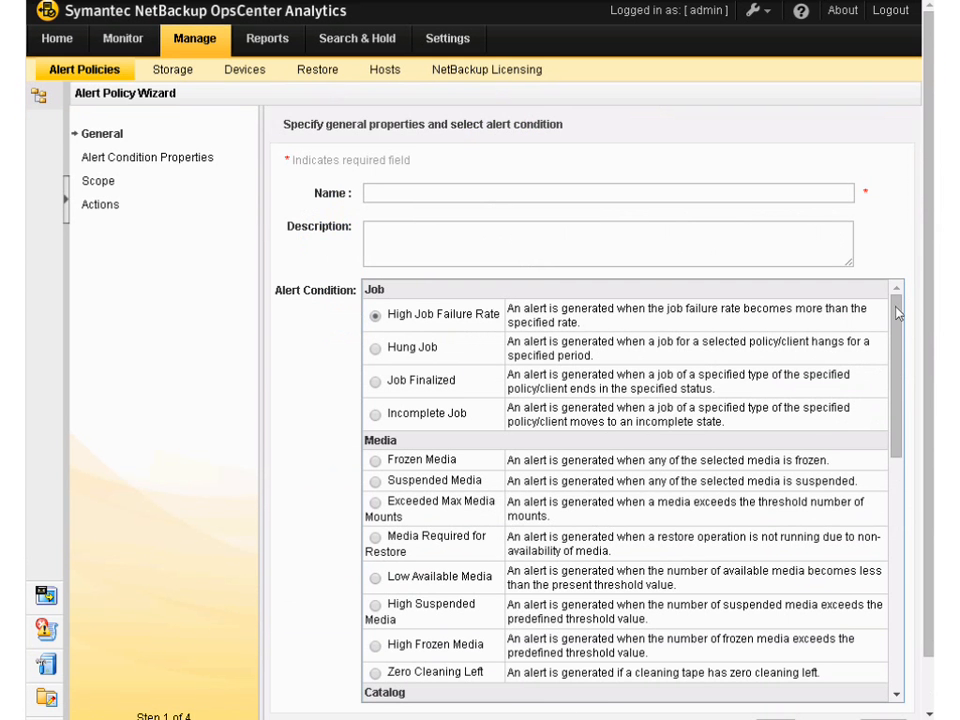
{"action": "left_click_drag", "start_coordinate": [897, 343], "coordinate": [880, 306]}
{"action": "left_click_drag", "start_coordinate": [895, 434], "coordinate": [886, 556]}
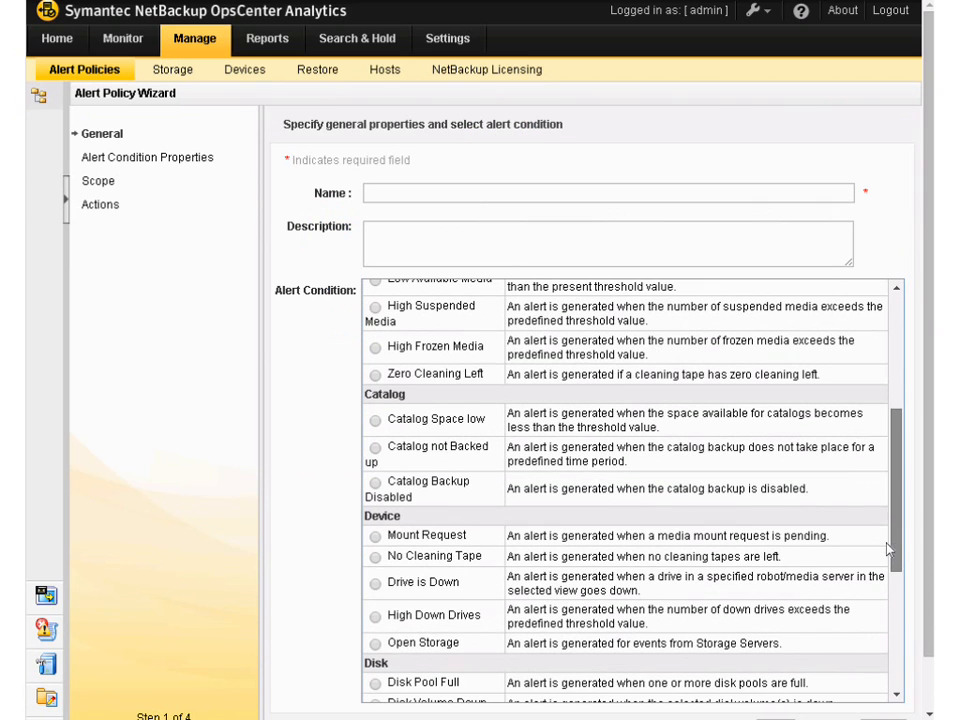
{"action": "left_click", "coordinate": [378, 537]}
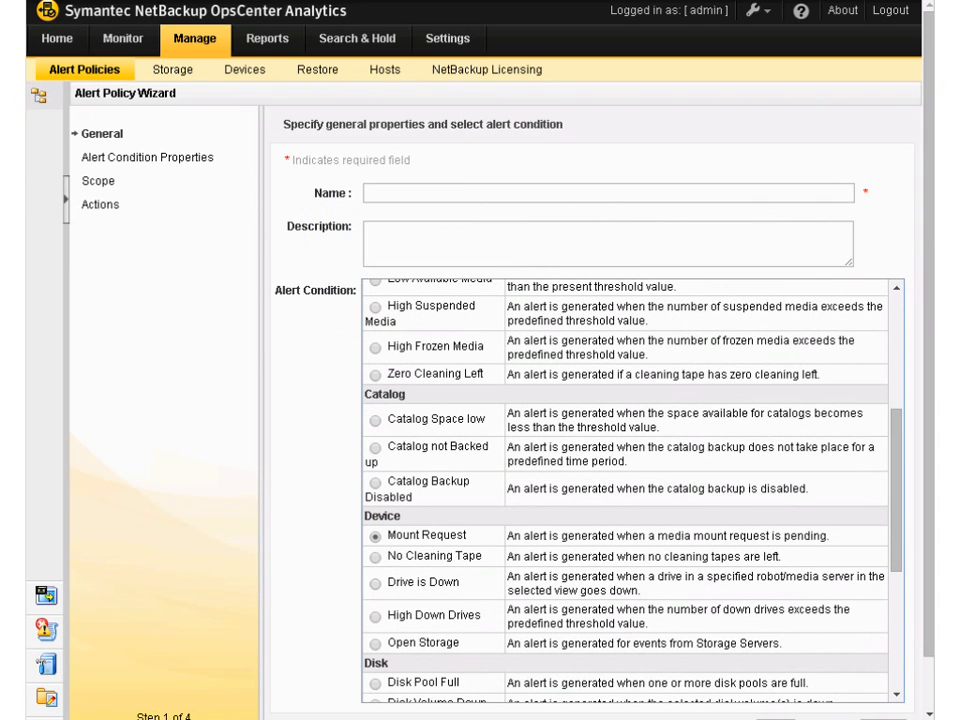
{"action": "scroll", "coordinate": [929, 660], "scroll_direction": "down", "scroll_amount": 1}
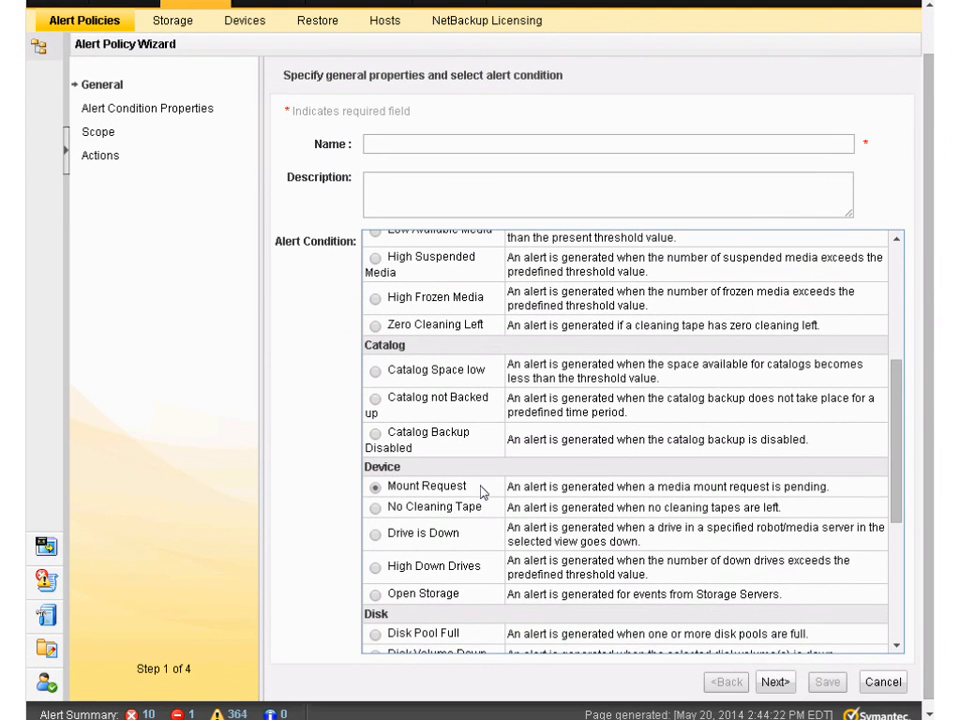
Name the alert policy Mount_tape_libraryx and continue to its scope settings
{"action": "left_click", "coordinate": [780, 683]}
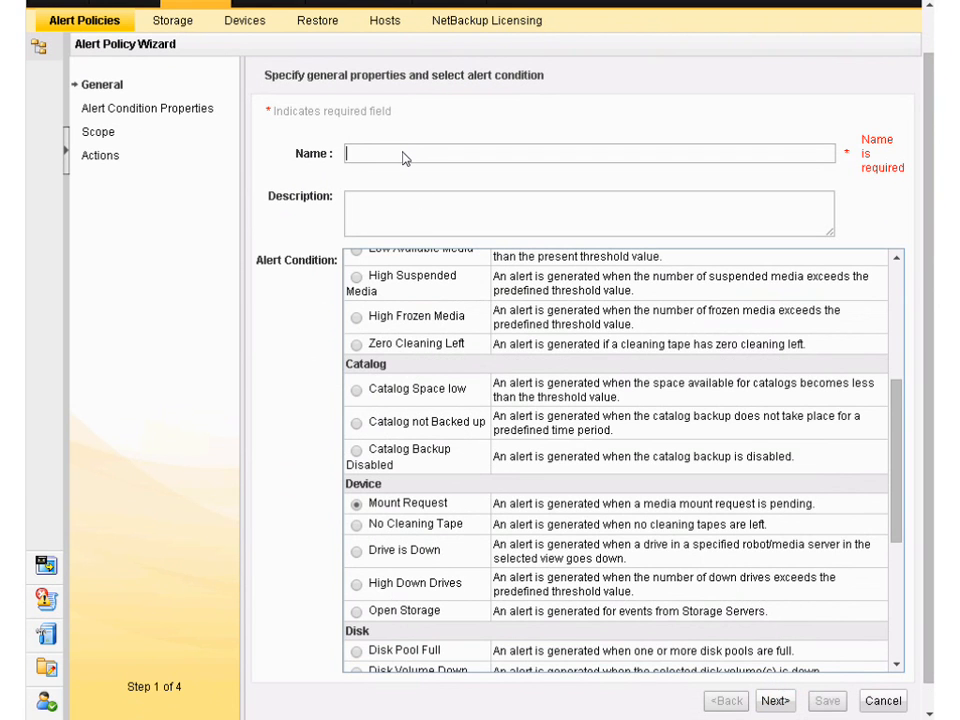
{"action": "type", "text": "Mount_tape_libraryx"}
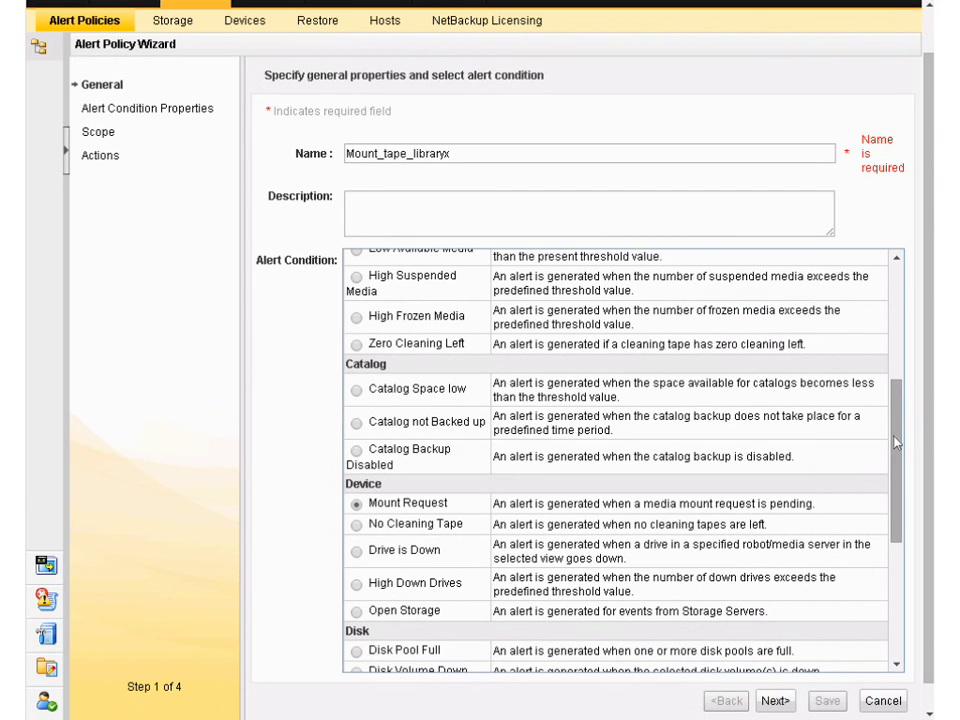
{"action": "left_click", "coordinate": [772, 702]}
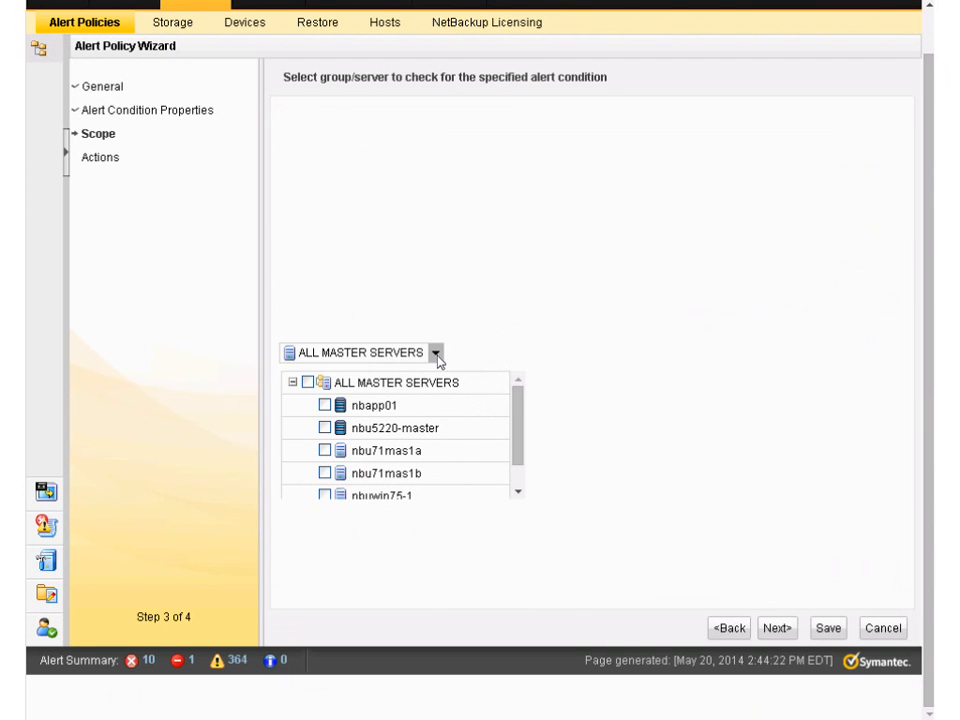
Limit the policy's scope to the Lab group under Cary in the Customer Support Master Servers view and continue to actions
{"action": "left_click", "coordinate": [437, 355]}
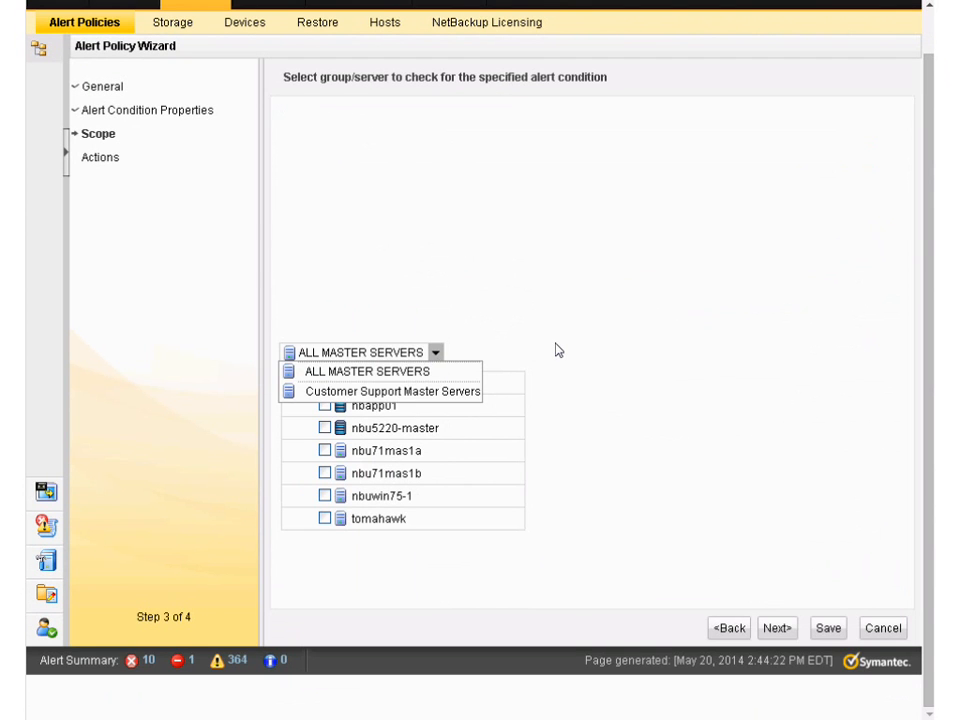
{"action": "left_click", "coordinate": [418, 372]}
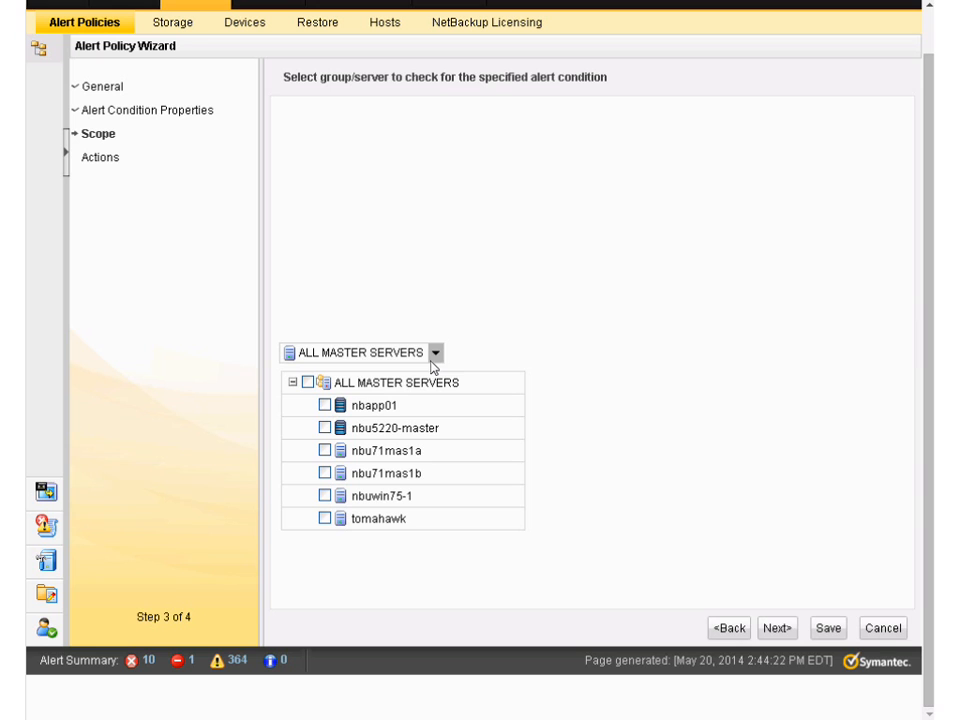
{"action": "left_click", "coordinate": [435, 355]}
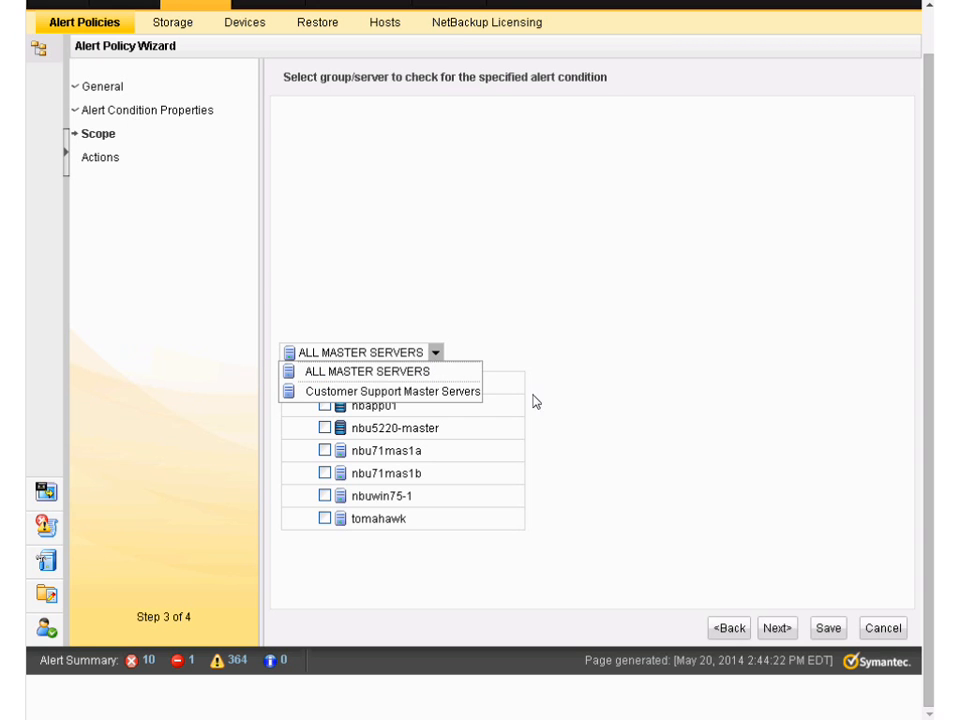
{"action": "left_click", "coordinate": [464, 392]}
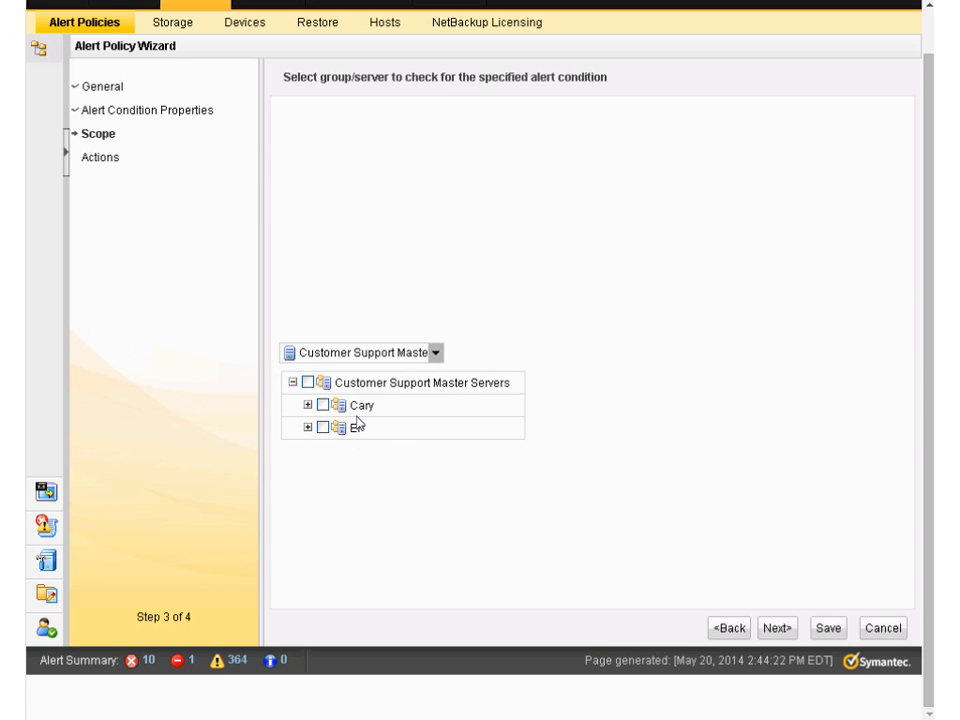
{"action": "left_click", "coordinate": [308, 405]}
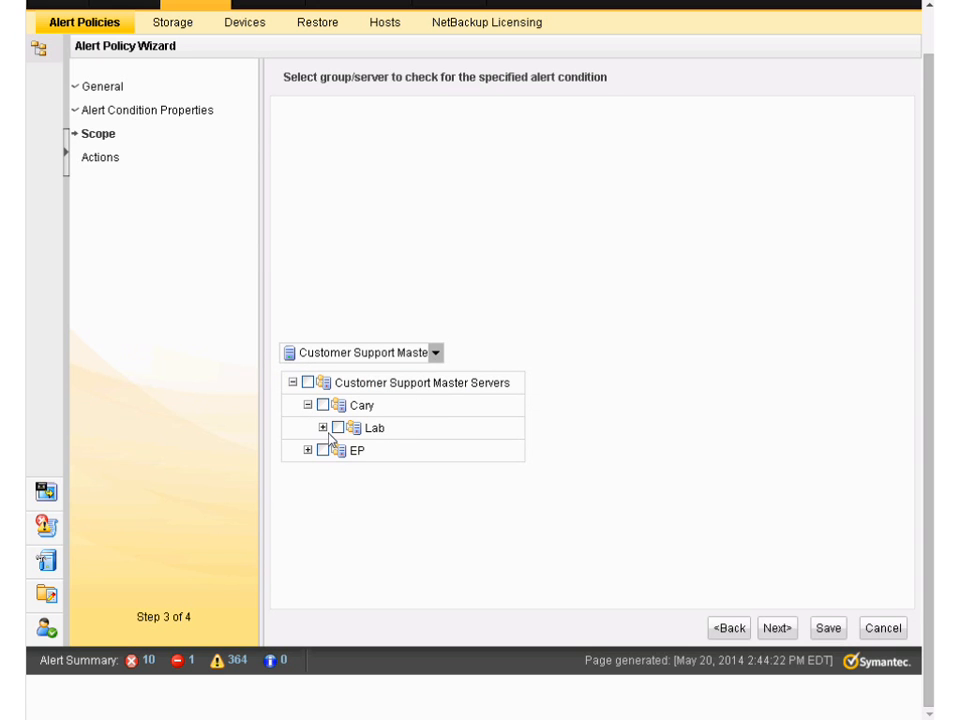
{"action": "left_click", "coordinate": [323, 428]}
{"action": "left_click", "coordinate": [338, 427]}
{"action": "left_click", "coordinate": [778, 628]}
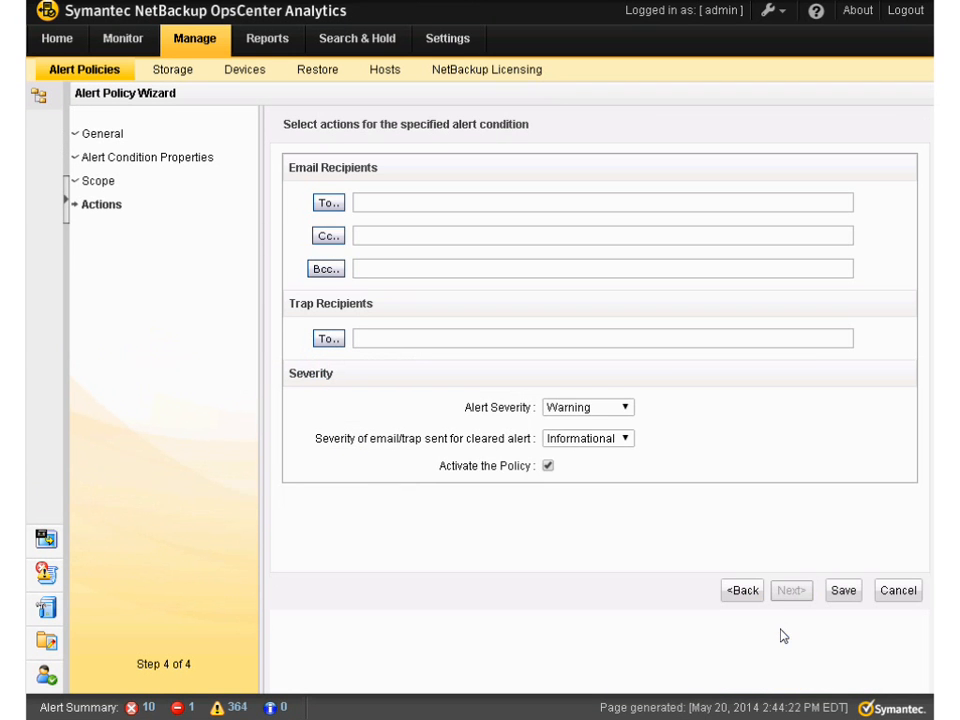
Add the NetBackup administrator's e-mail address as the policy's main email recipient
{"action": "left_click", "coordinate": [330, 204]}
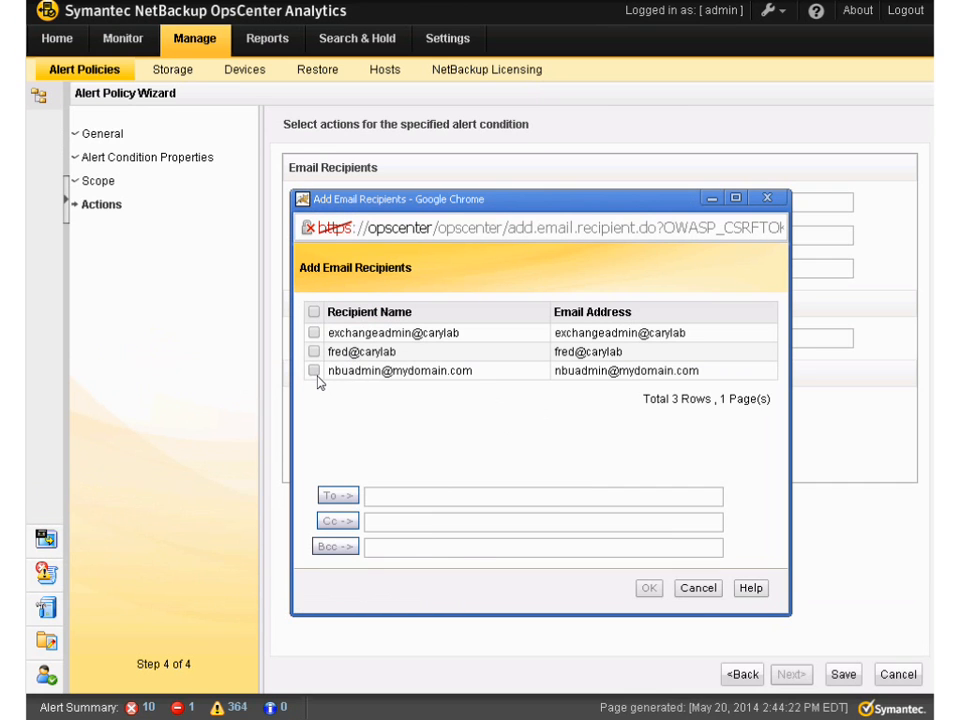
{"action": "left_click", "coordinate": [314, 370]}
{"action": "left_click", "coordinate": [337, 495]}
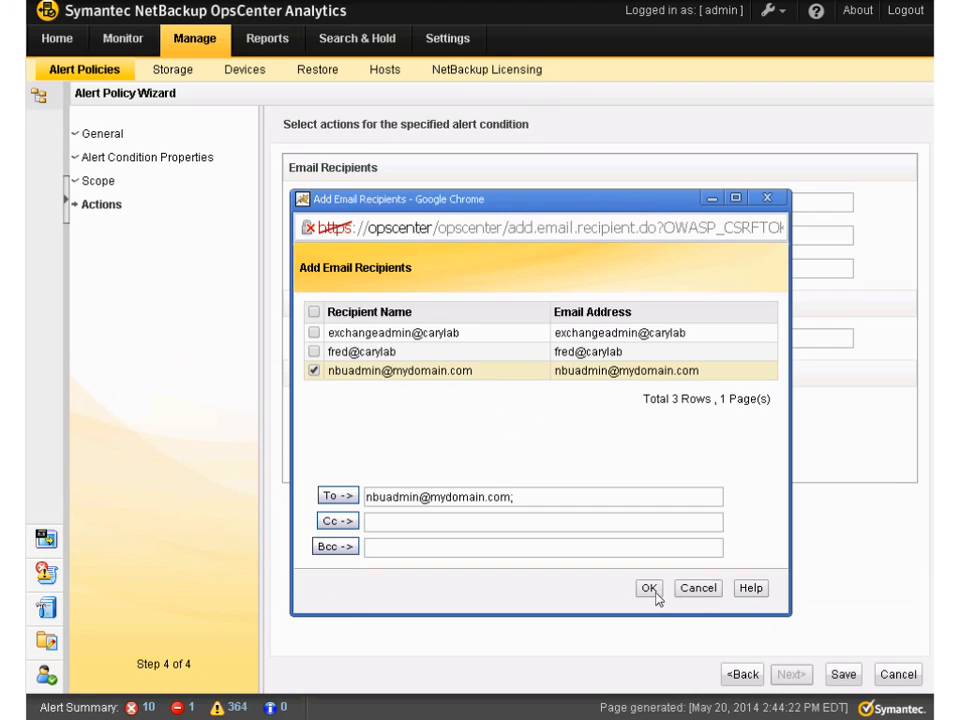
{"action": "left_click", "coordinate": [650, 588]}
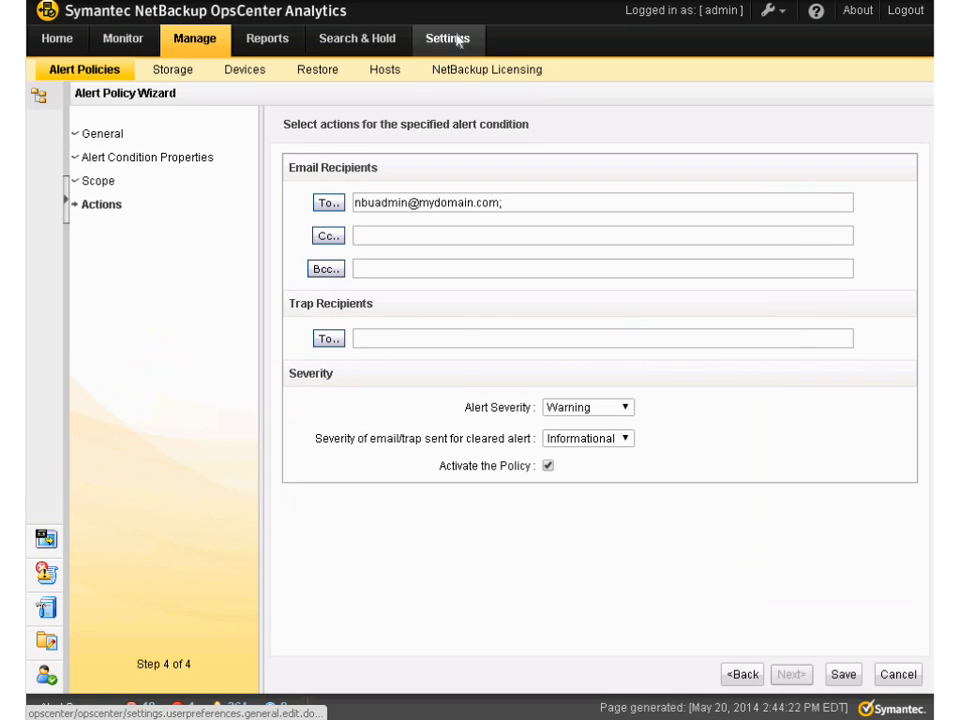
Check the available SNMP trap recipients for the policy and close the dialog without adding one
{"action": "left_click", "coordinate": [335, 341]}
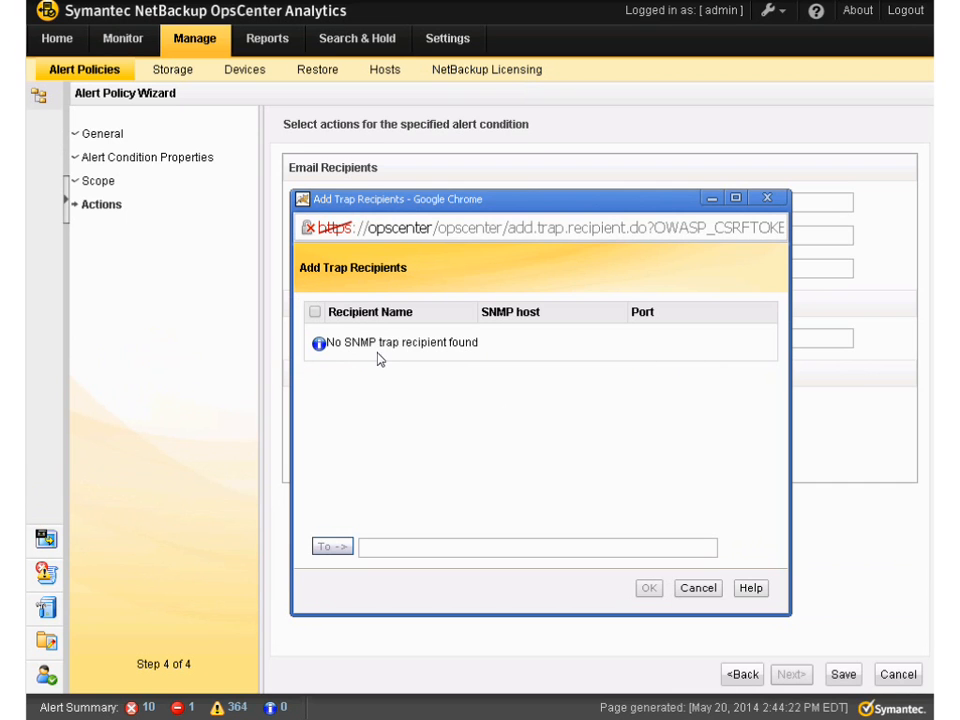
{"action": "left_click", "coordinate": [699, 589]}
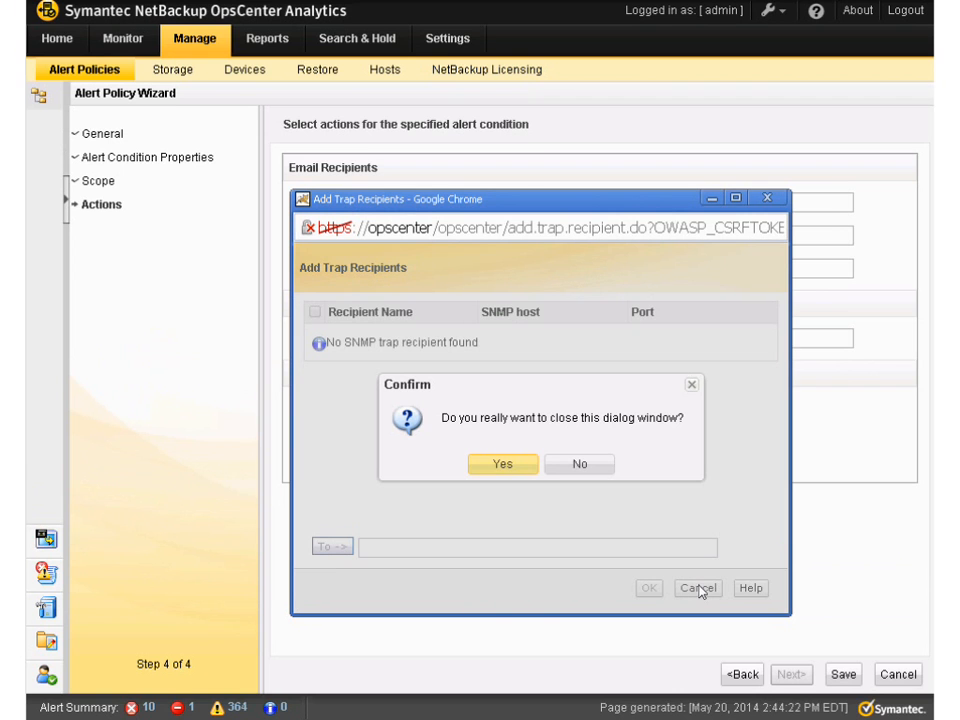
{"action": "left_click", "coordinate": [500, 466]}
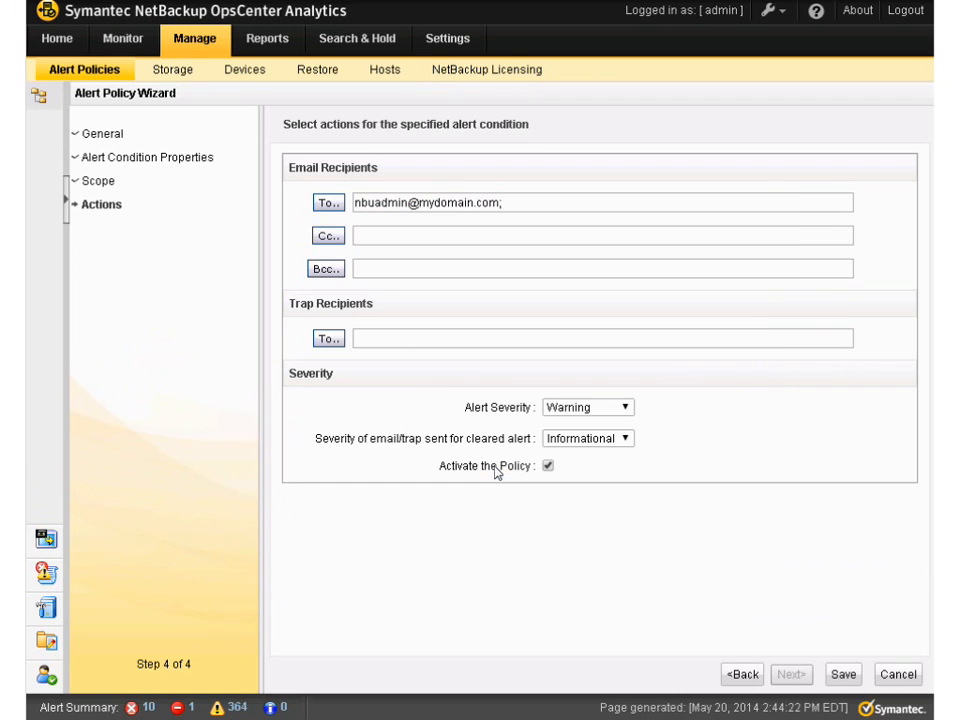
Set both the alert severity and the cleared-alert email/trap severity to Warning, and save and finish the alert policy
{"action": "left_click", "coordinate": [625, 409]}
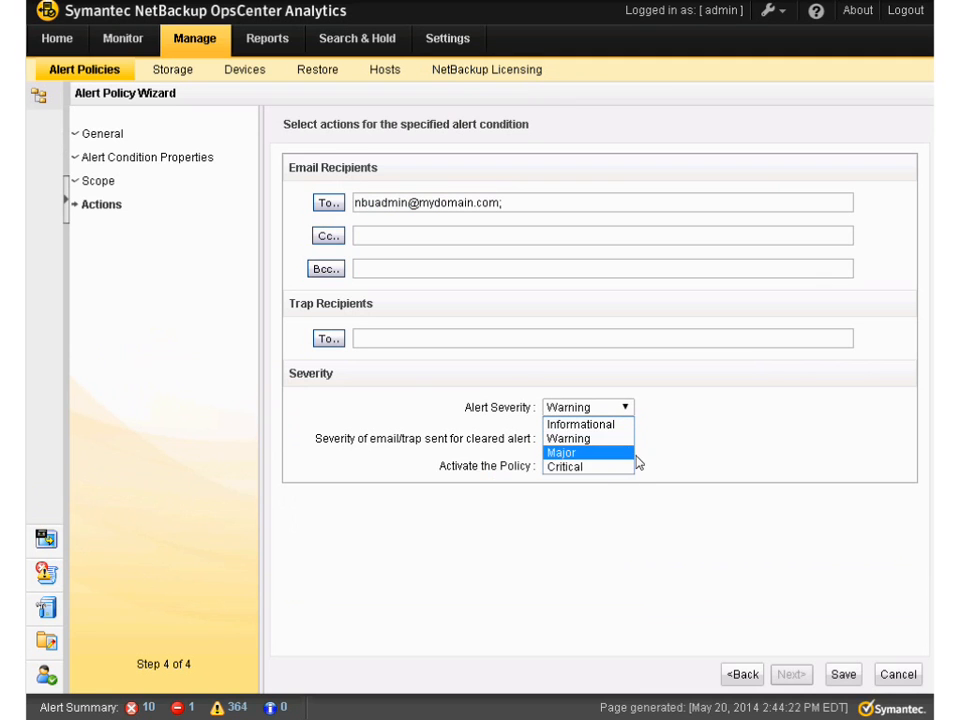
{"action": "left_click", "coordinate": [626, 443]}
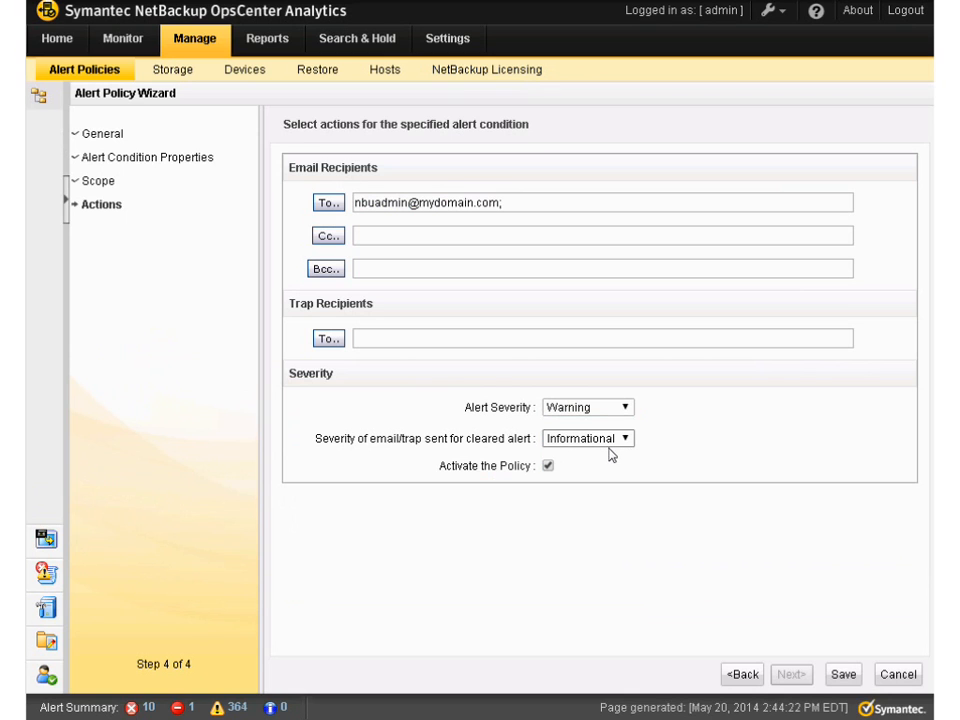
{"action": "left_click", "coordinate": [626, 443]}
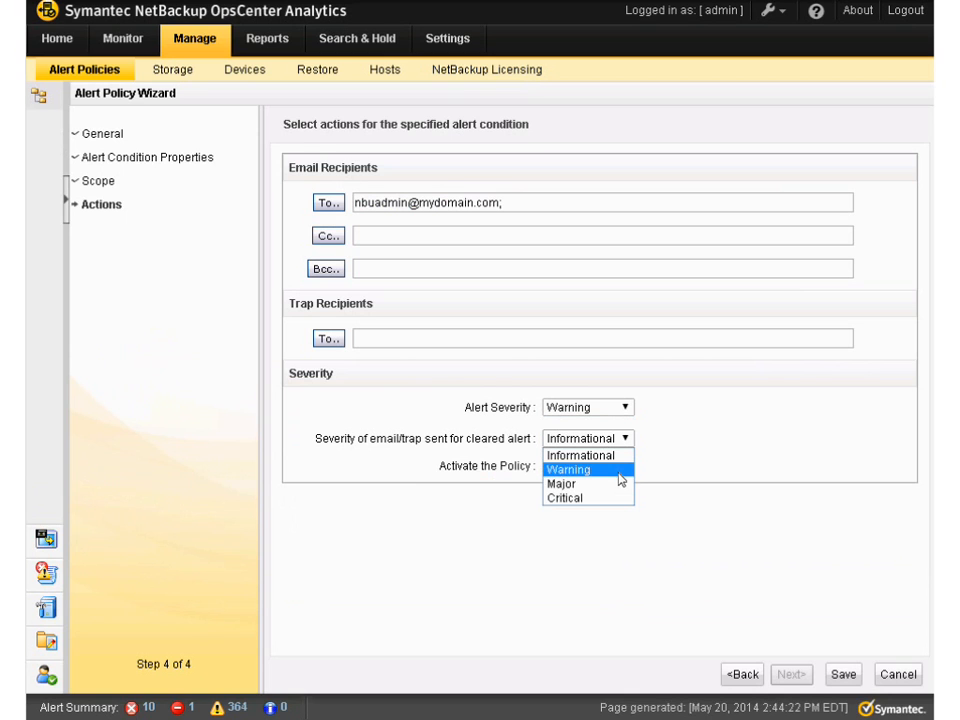
{"action": "left_click", "coordinate": [620, 470]}
{"action": "left_click", "coordinate": [848, 677]}
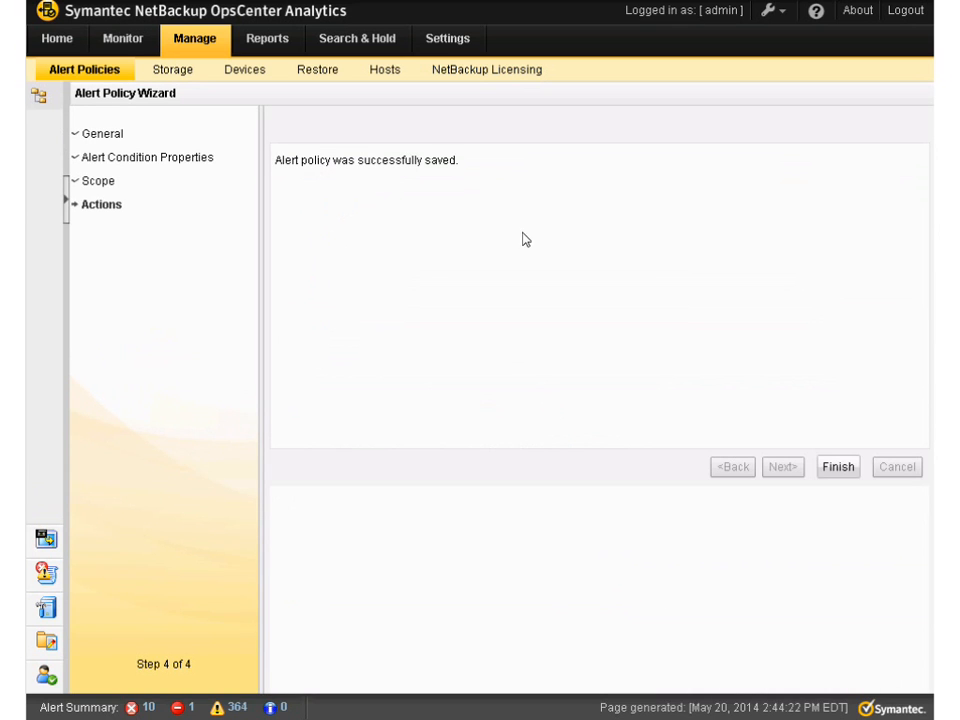
{"action": "left_click", "coordinate": [838, 467]}
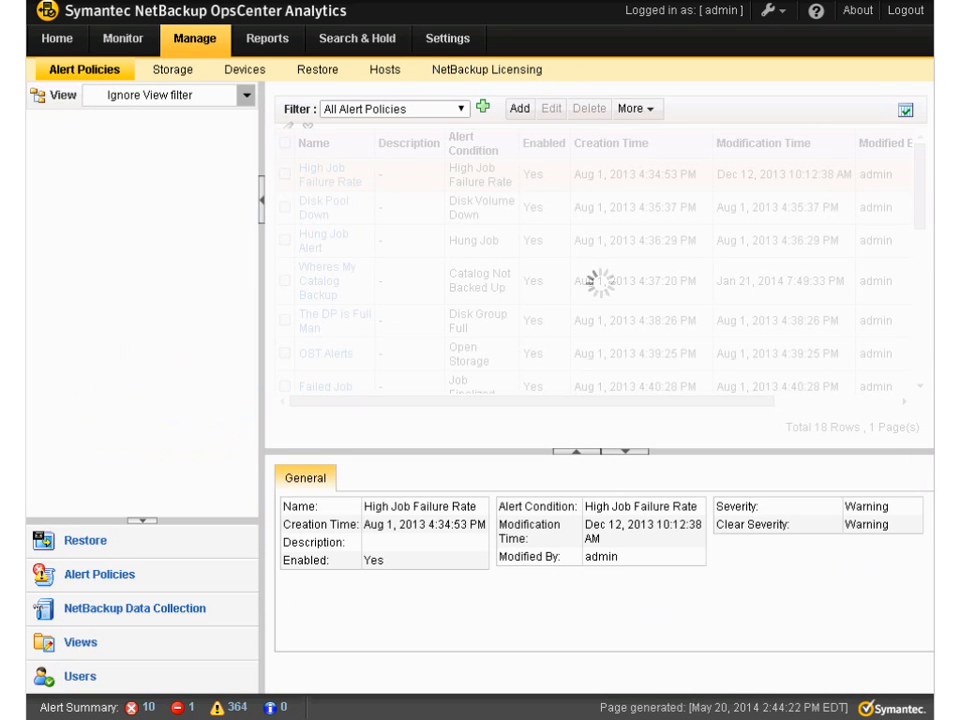